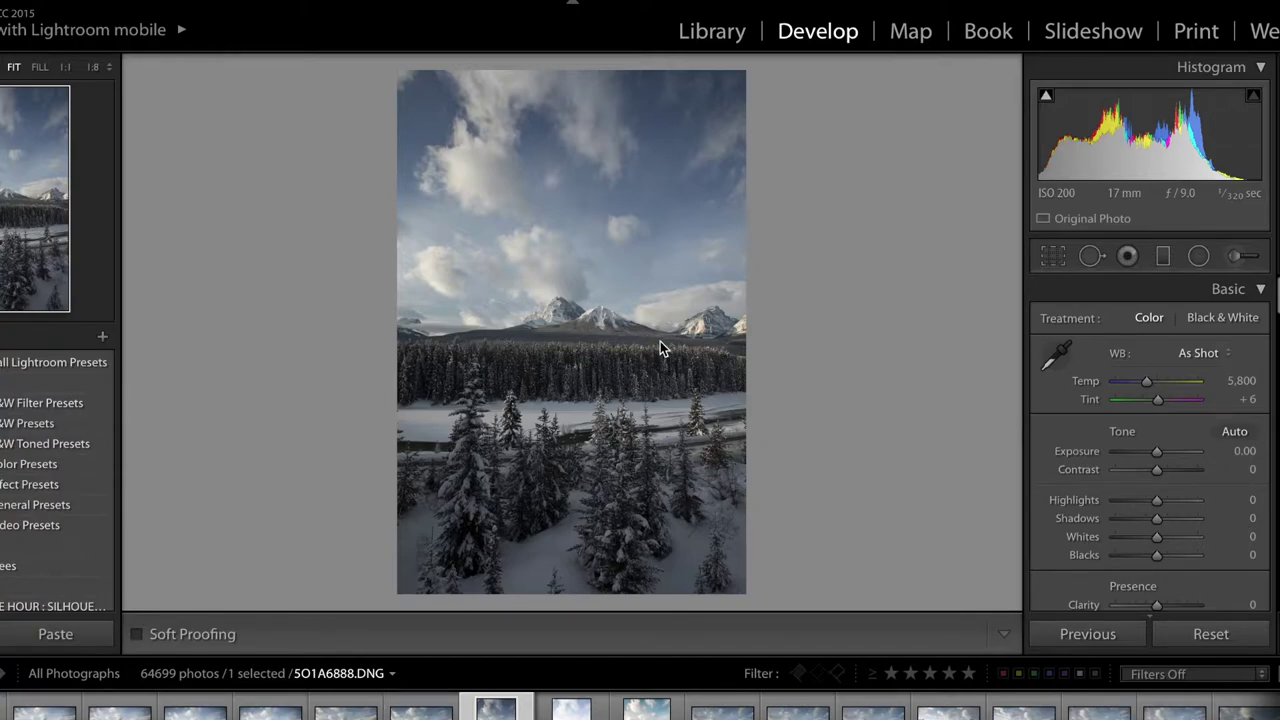
# Enable the lens profile corrections and chromatic aberration removal for the vertical mountain photo
pyautogui.scroll(-20, 1137, 447)
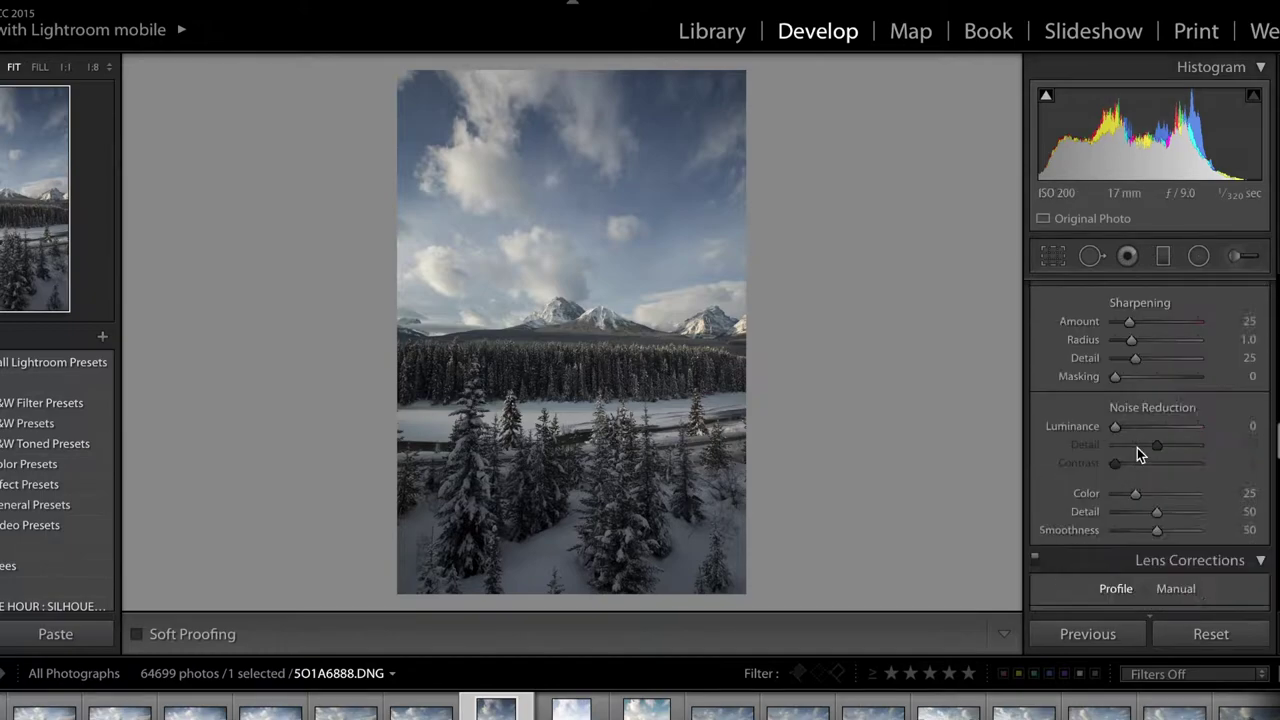
pyautogui.scroll(8, 1137, 447)
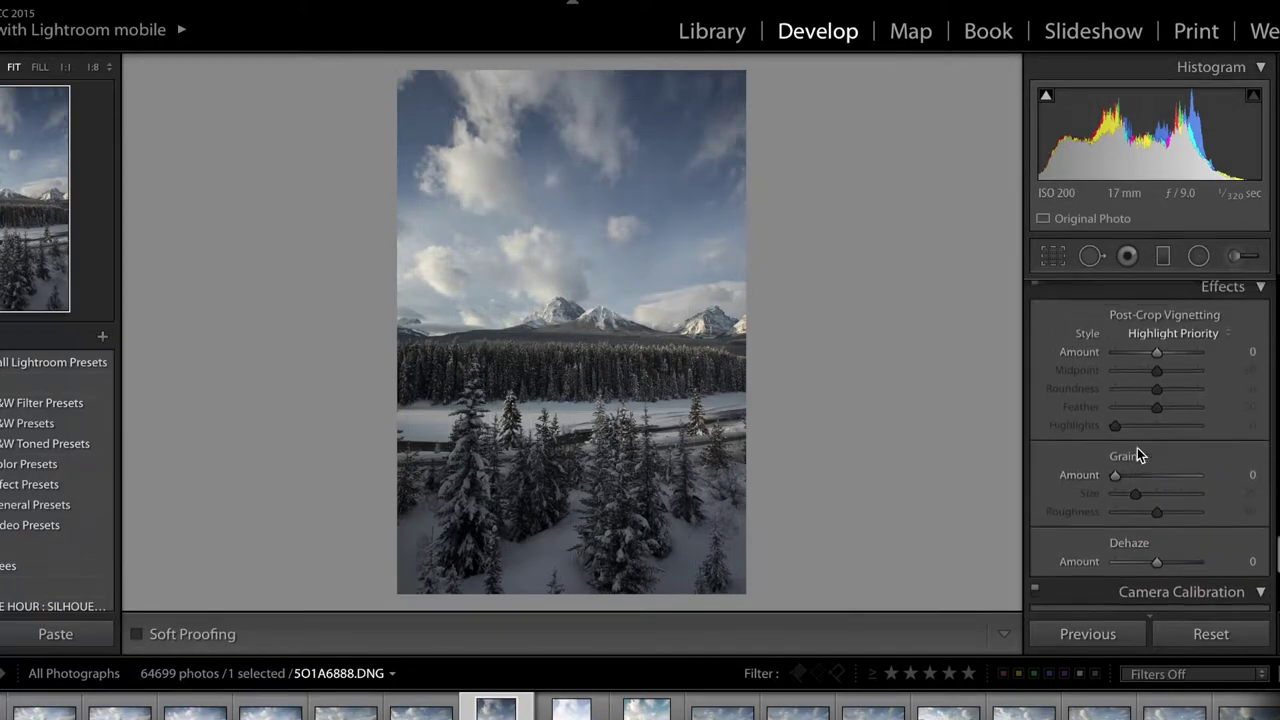
pyautogui.scroll(6, 1137, 447)
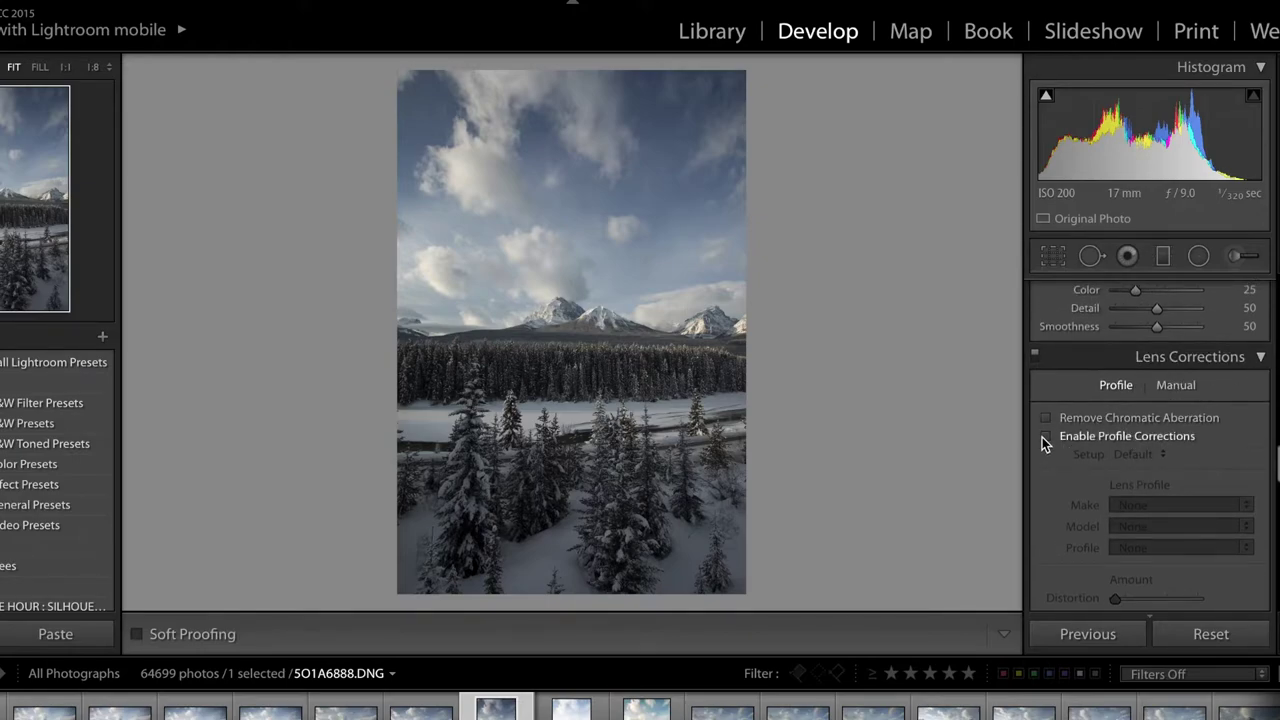
pyautogui.click(1044, 437)
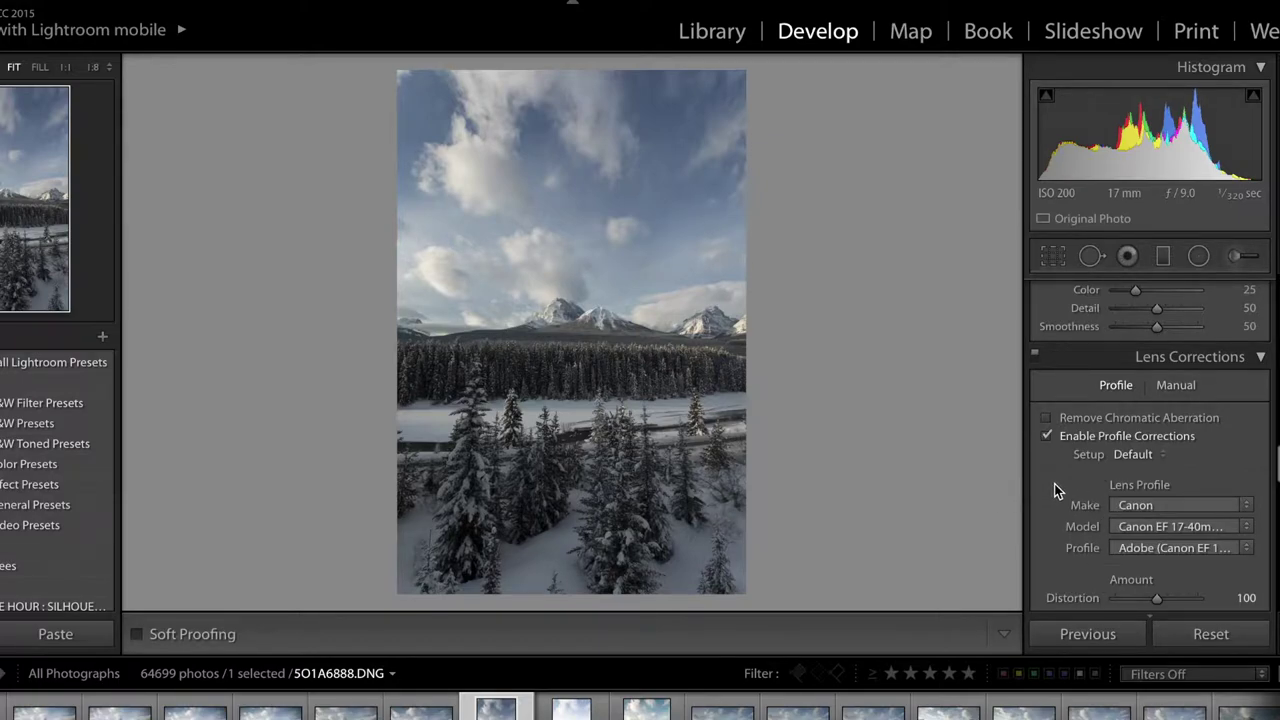
pyautogui.click(1046, 417)
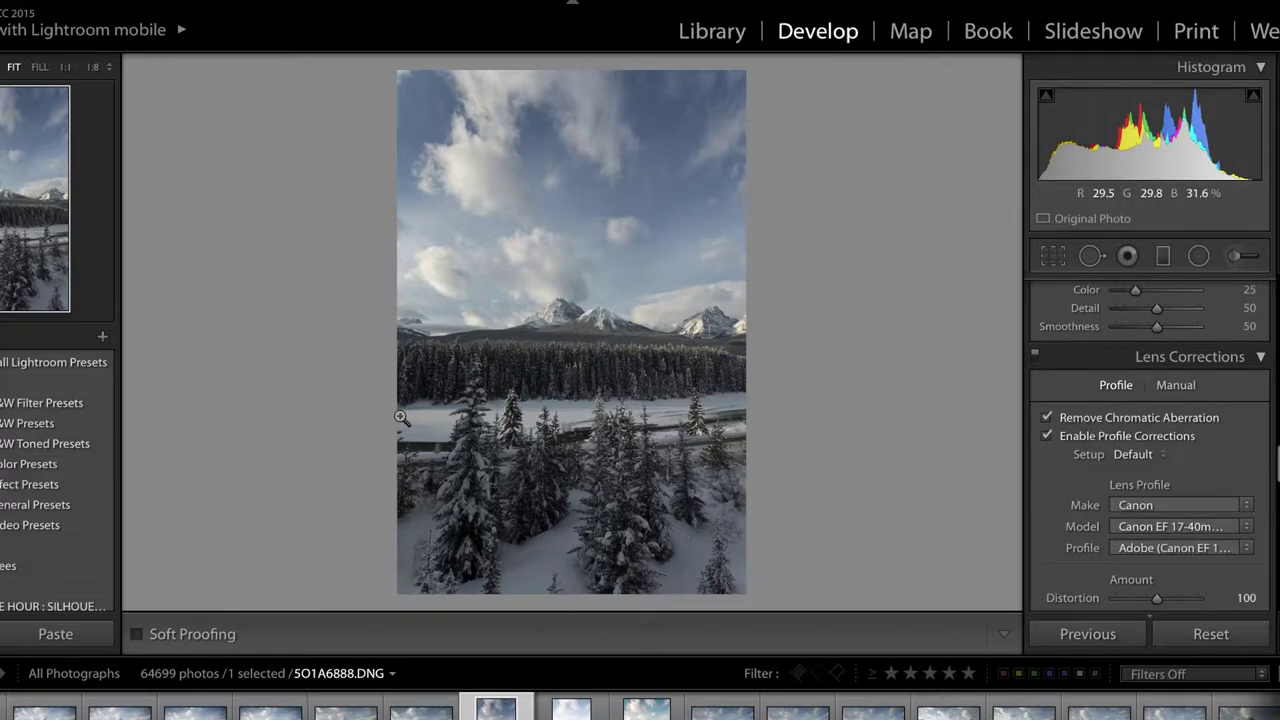
# Compare the photo with and without lens profile corrections by toggling them repeatedly, leaving them enabled
pyautogui.click(1047, 437)
pyautogui.click(1047, 437)
pyautogui.click(1047, 436)
pyautogui.click(1047, 436)
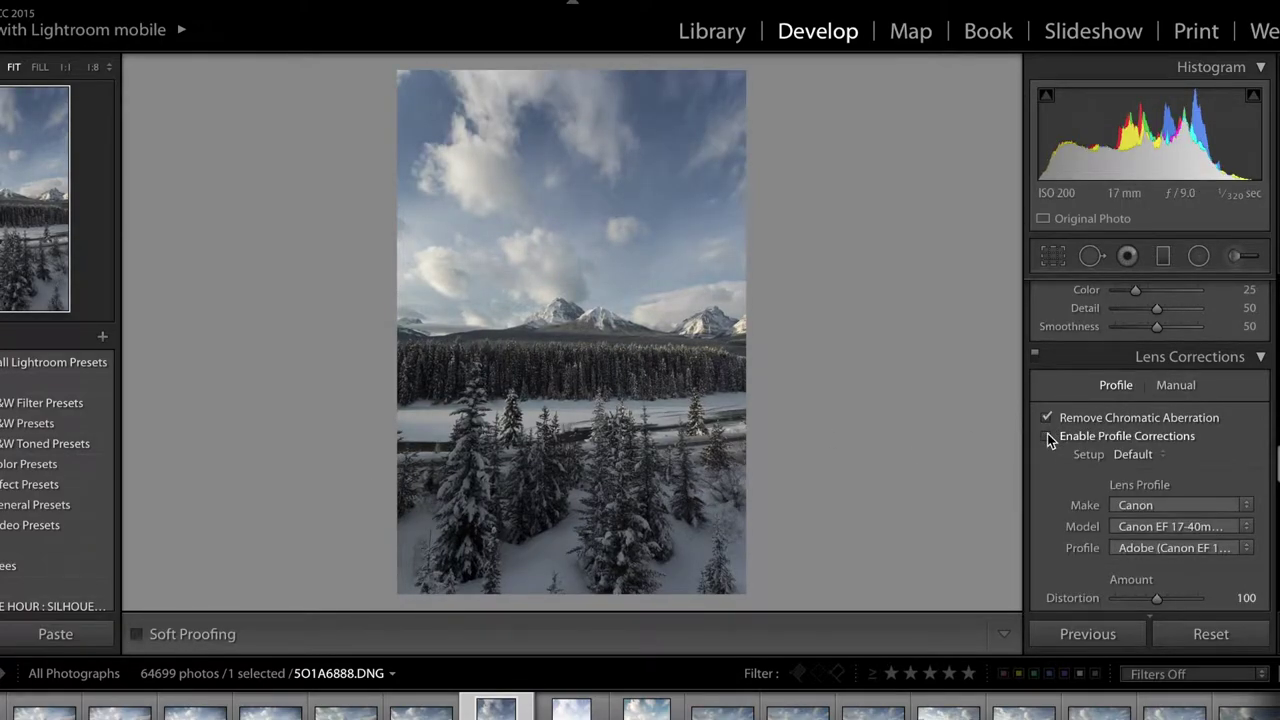
pyautogui.click(1047, 435)
pyautogui.click(1047, 435)
pyautogui.click(1047, 435)
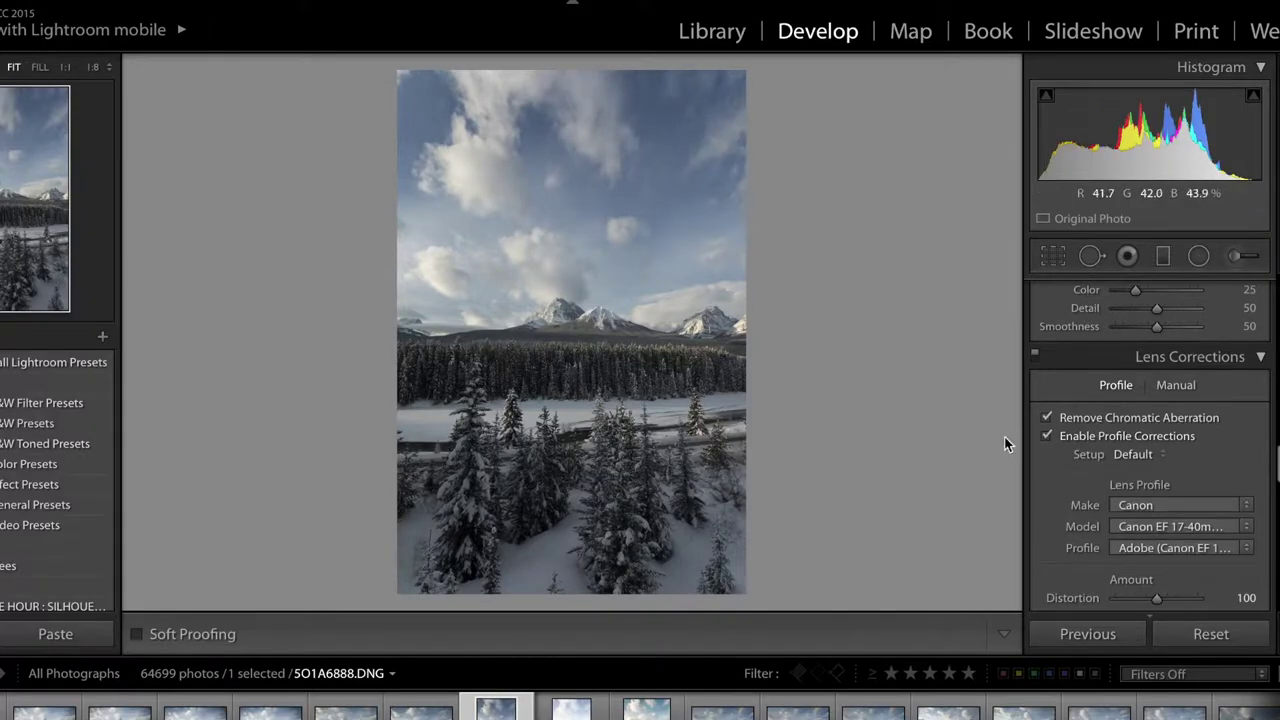
pyautogui.click(1047, 436)
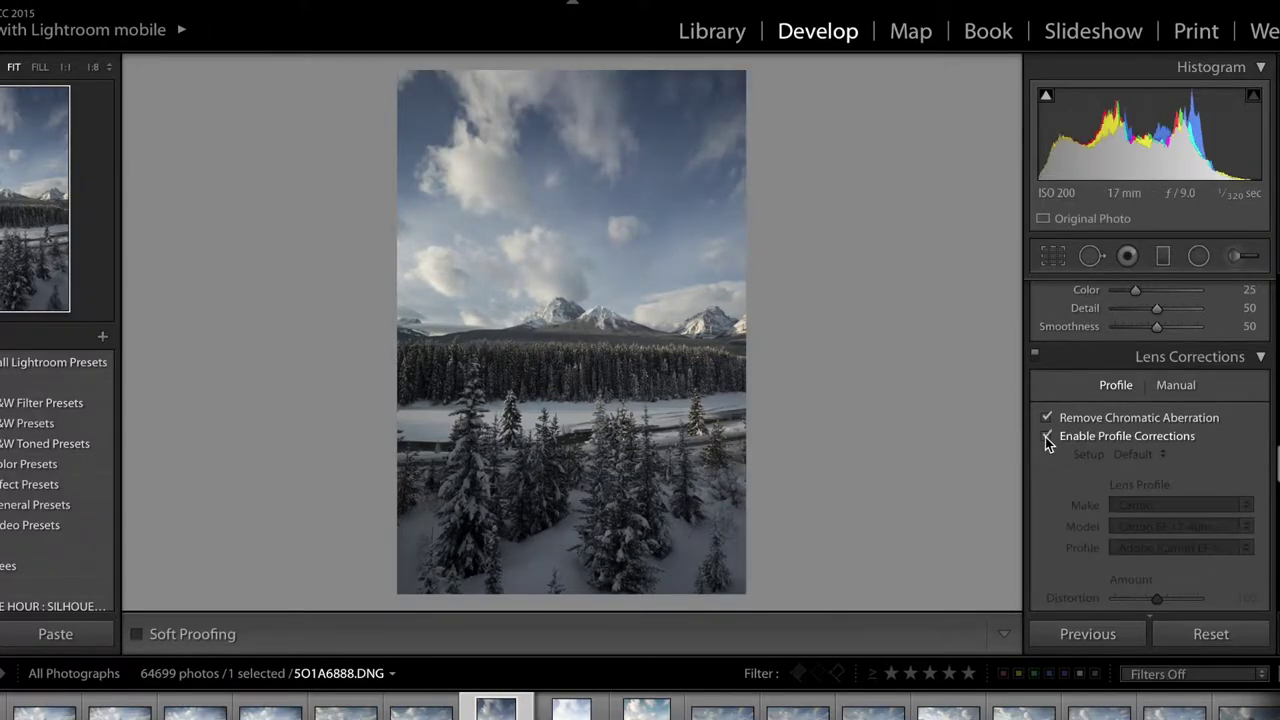
pyautogui.click(1047, 436)
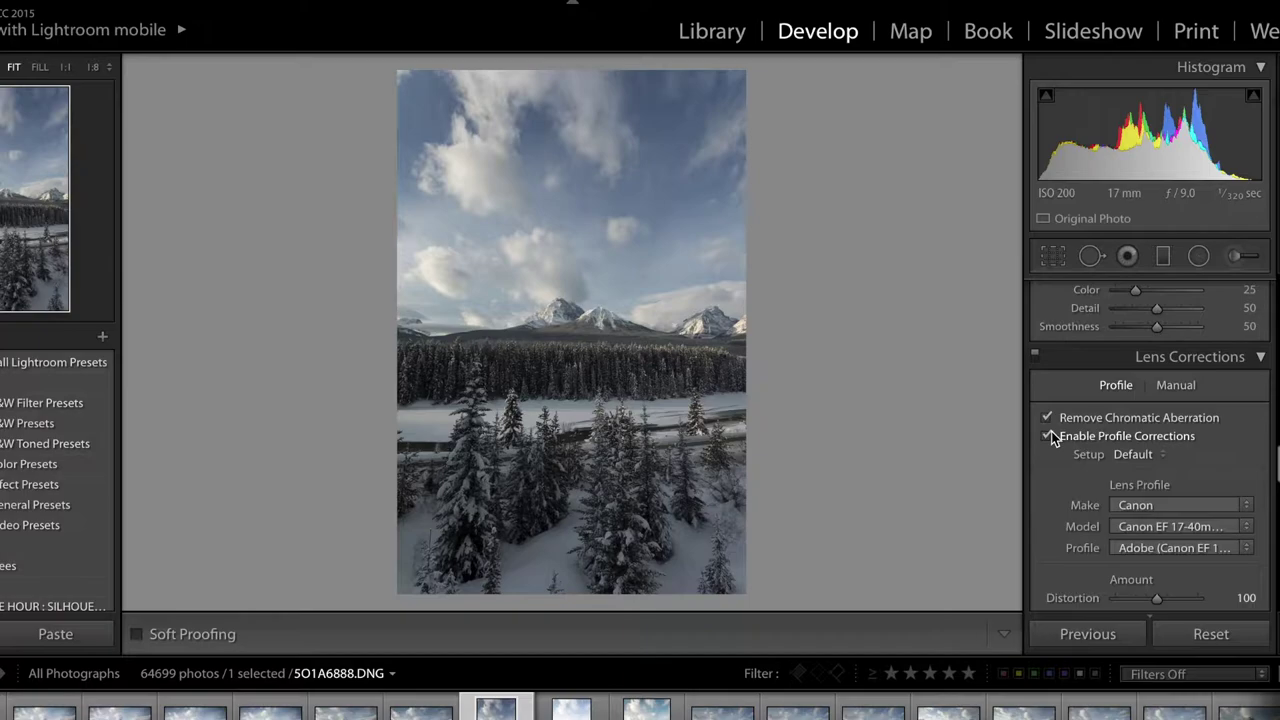
pyautogui.click(1049, 436)
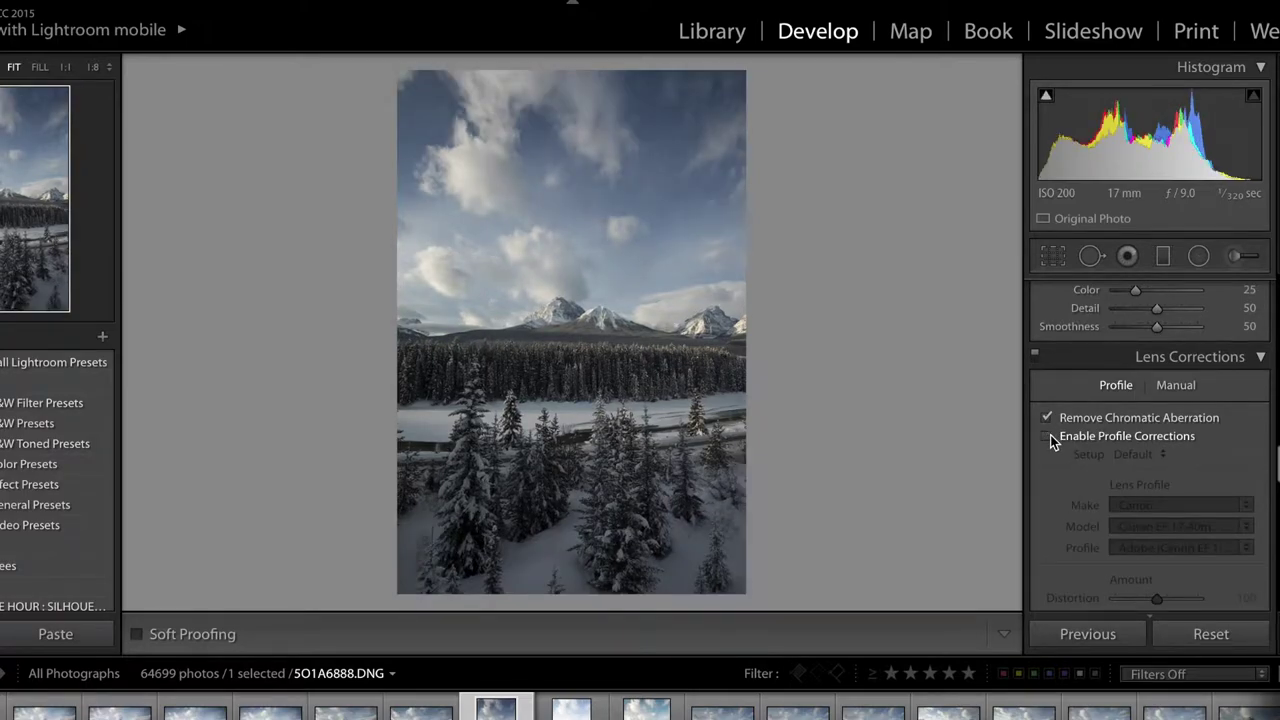
pyautogui.click(1049, 436)
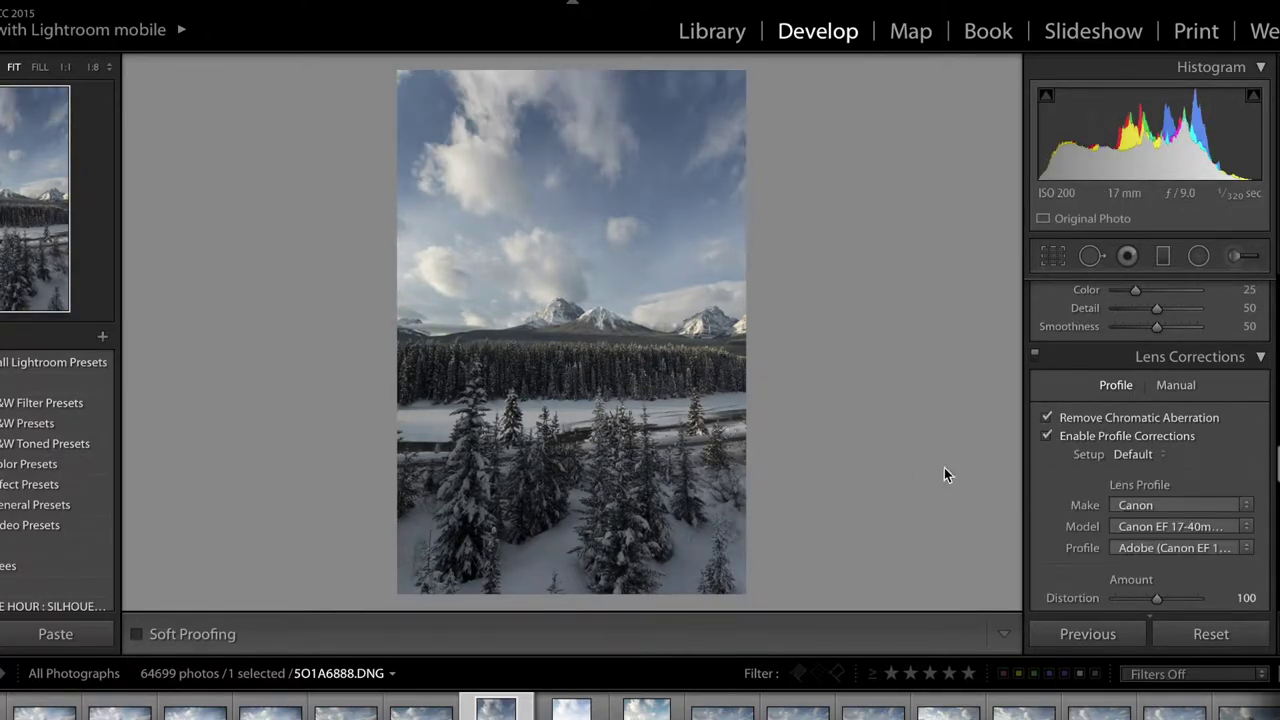
pyautogui.click(1047, 436)
pyautogui.click(1047, 436)
# Try Apple as the lens profile make and set it back to Canon
pyautogui.click(1178, 506)
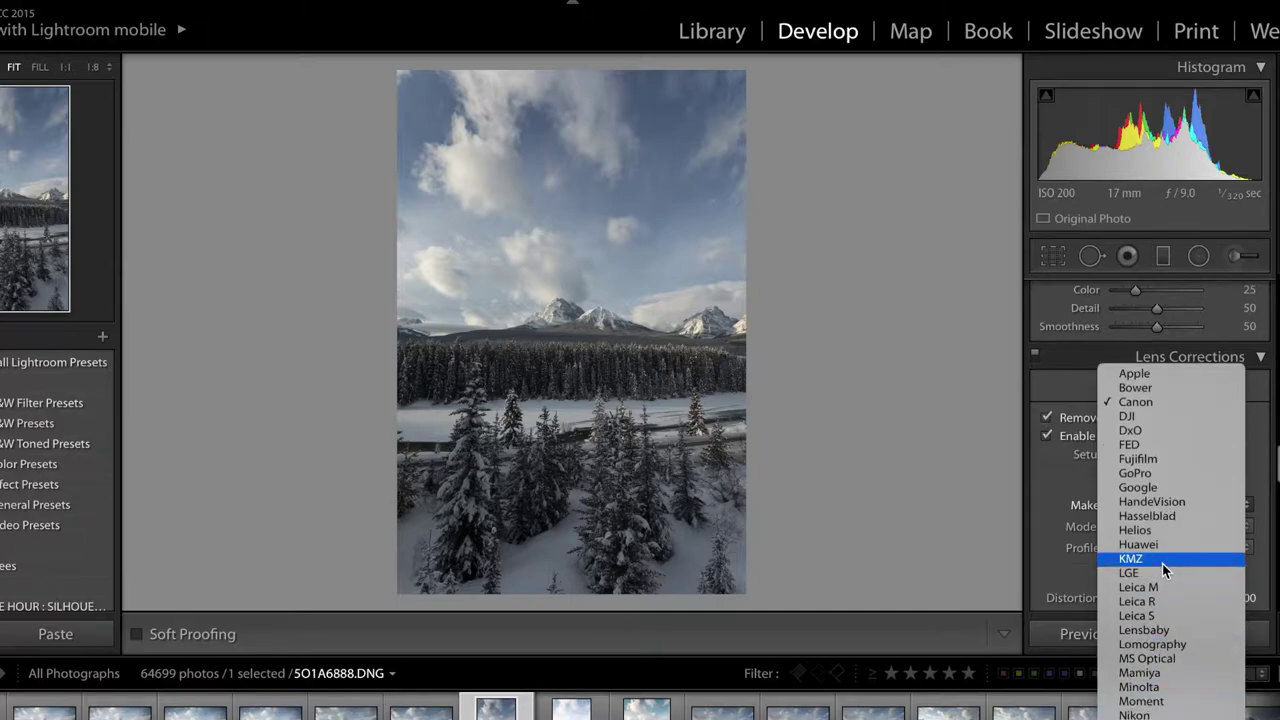
pyautogui.click(1149, 377)
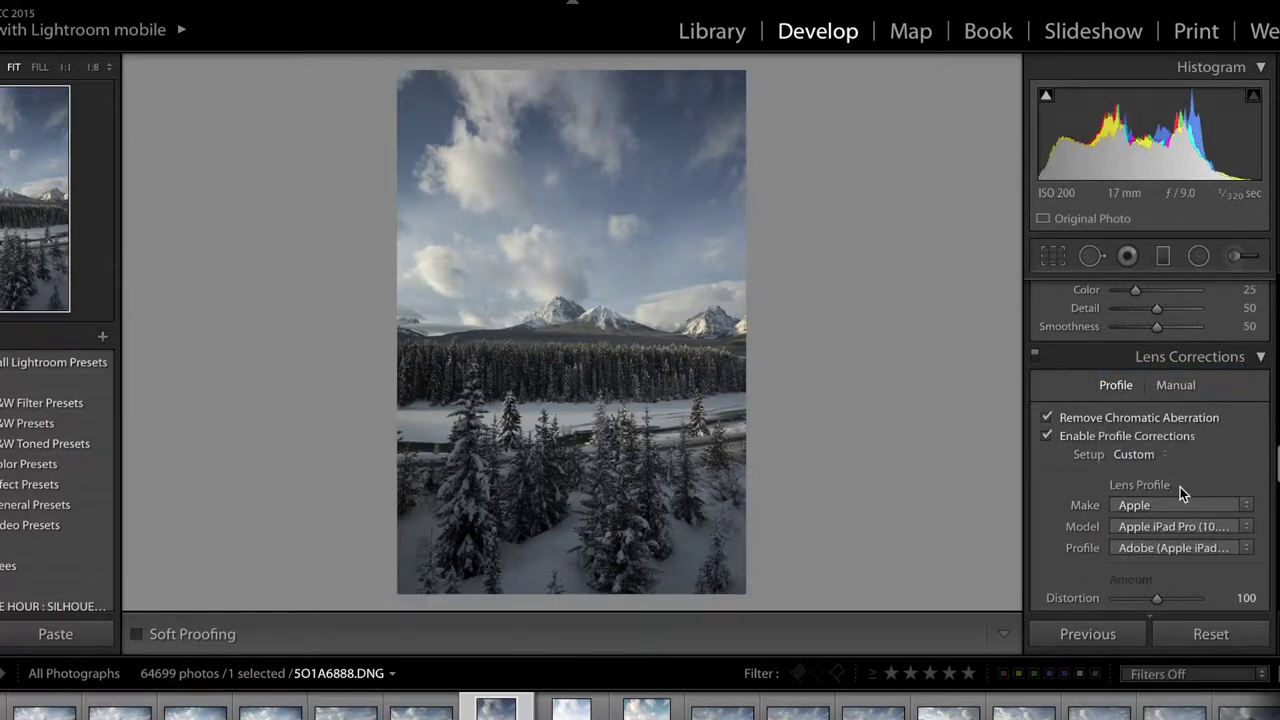
pyautogui.click(1174, 503)
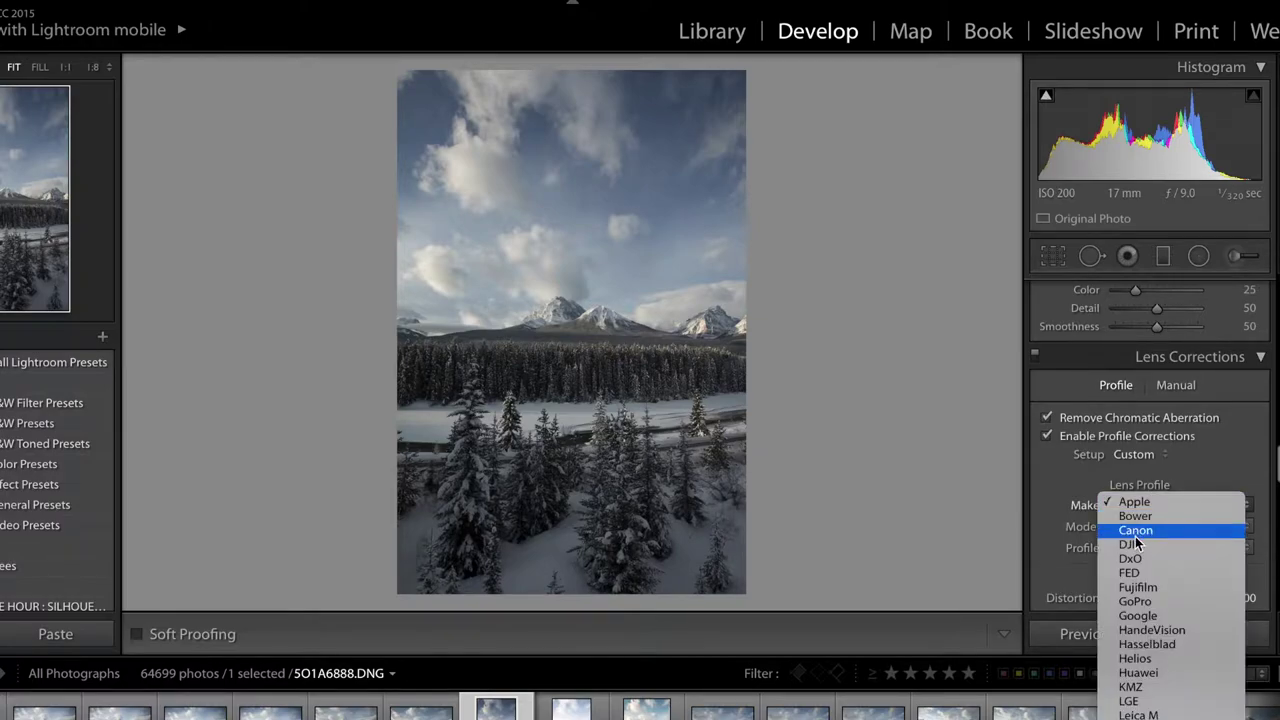
pyautogui.click(1135, 533)
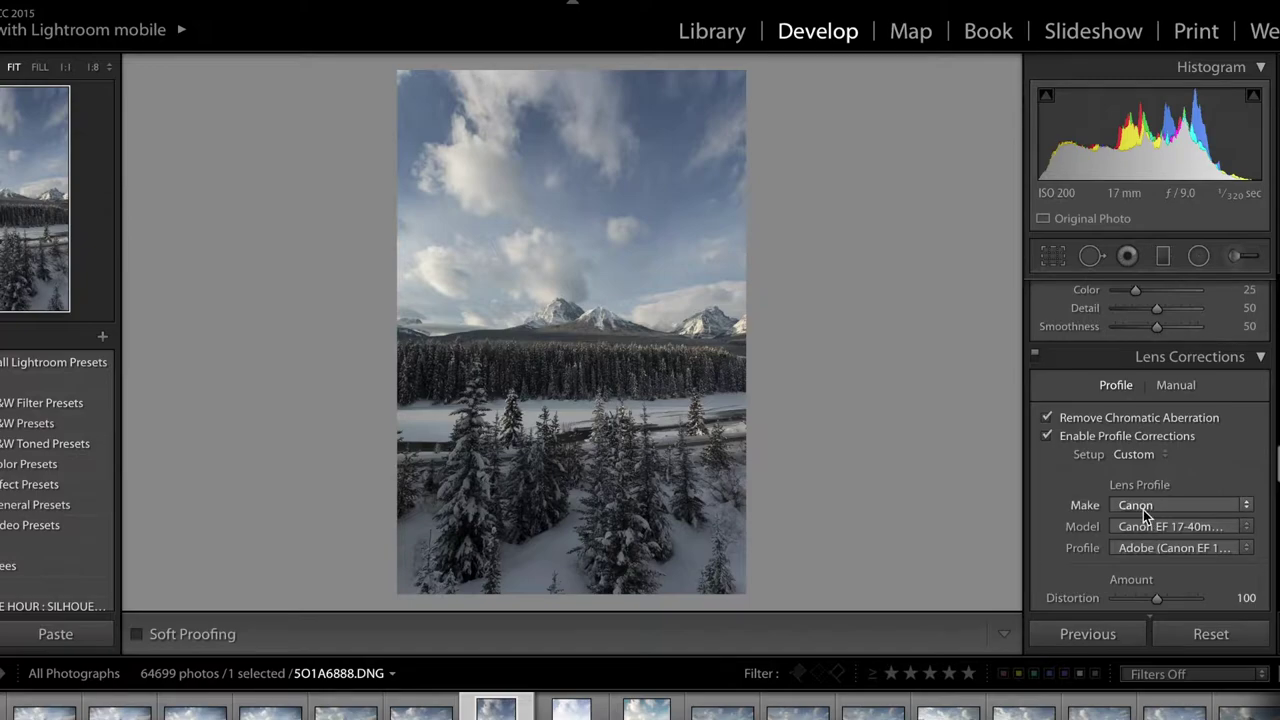
pyautogui.scroll(-2, 1143, 509)
pyautogui.scroll(2, 1143, 509)
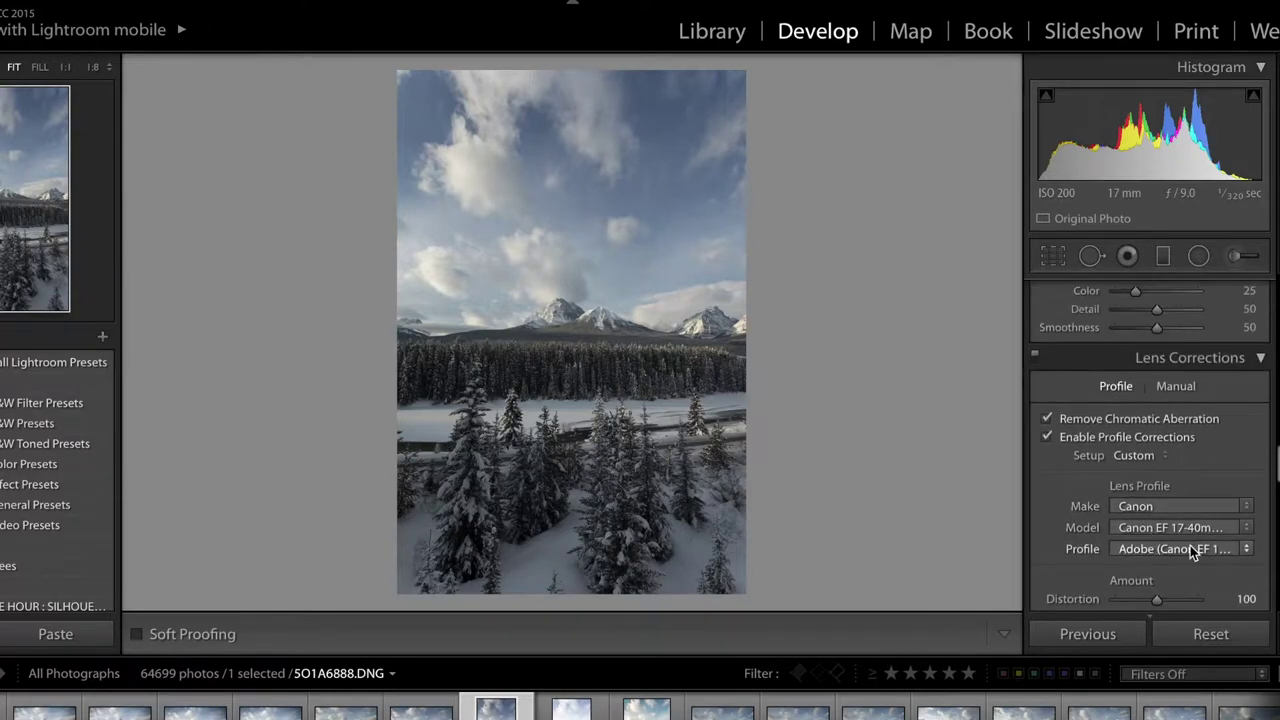
# View the horizontal shot of the same scene just before this photo and return to the vertical one
pyautogui.scroll(10, 1108, 444)
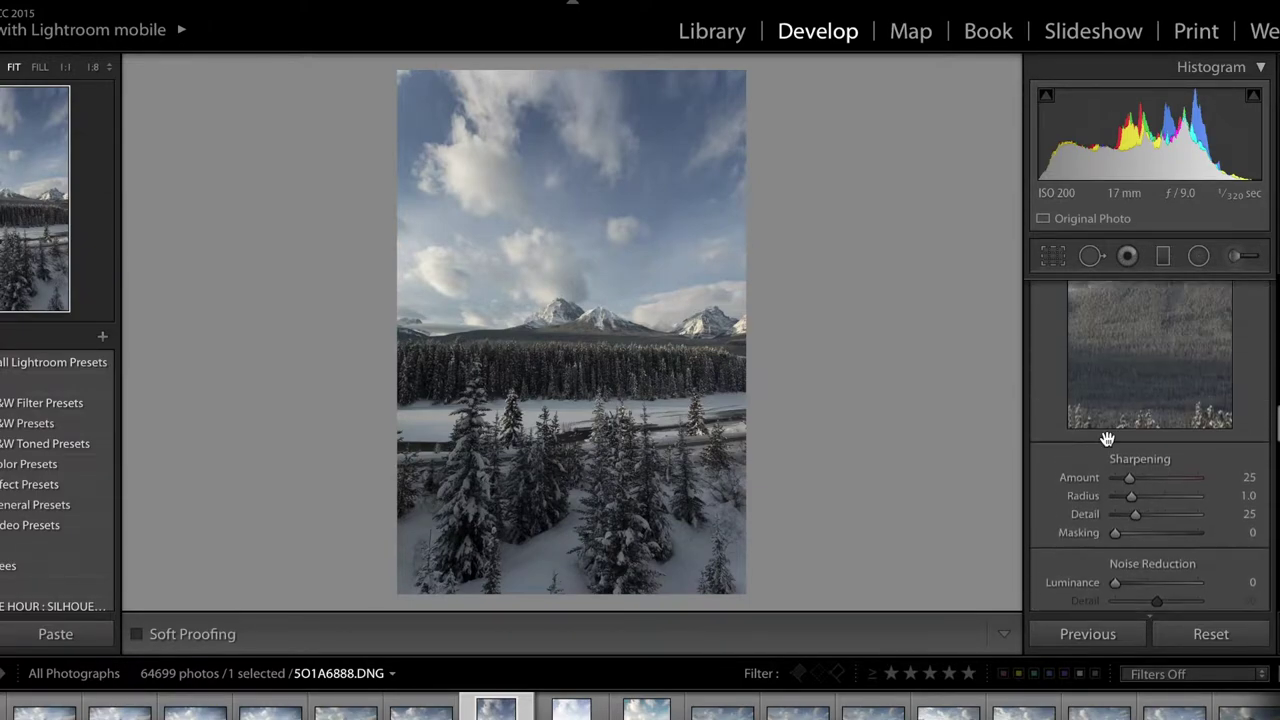
pyautogui.scroll(3, 1108, 444)
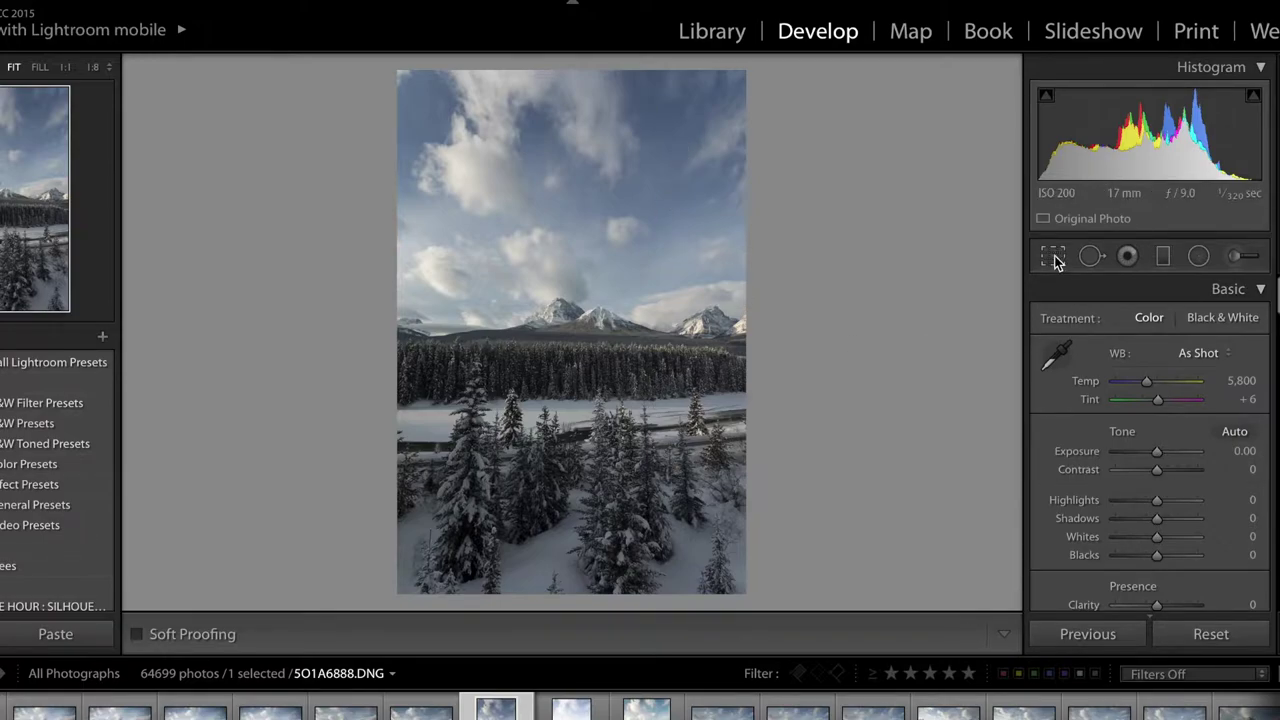
pyautogui.click(421, 710)
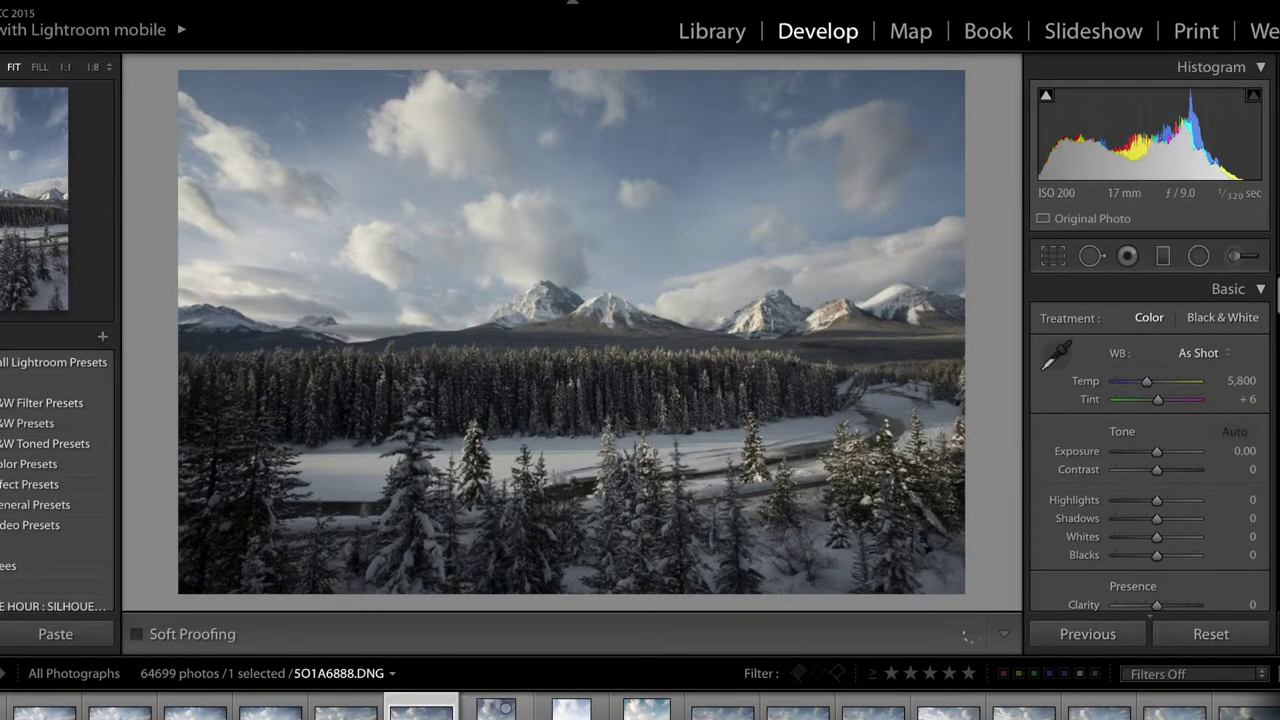
pyautogui.click(496, 710)
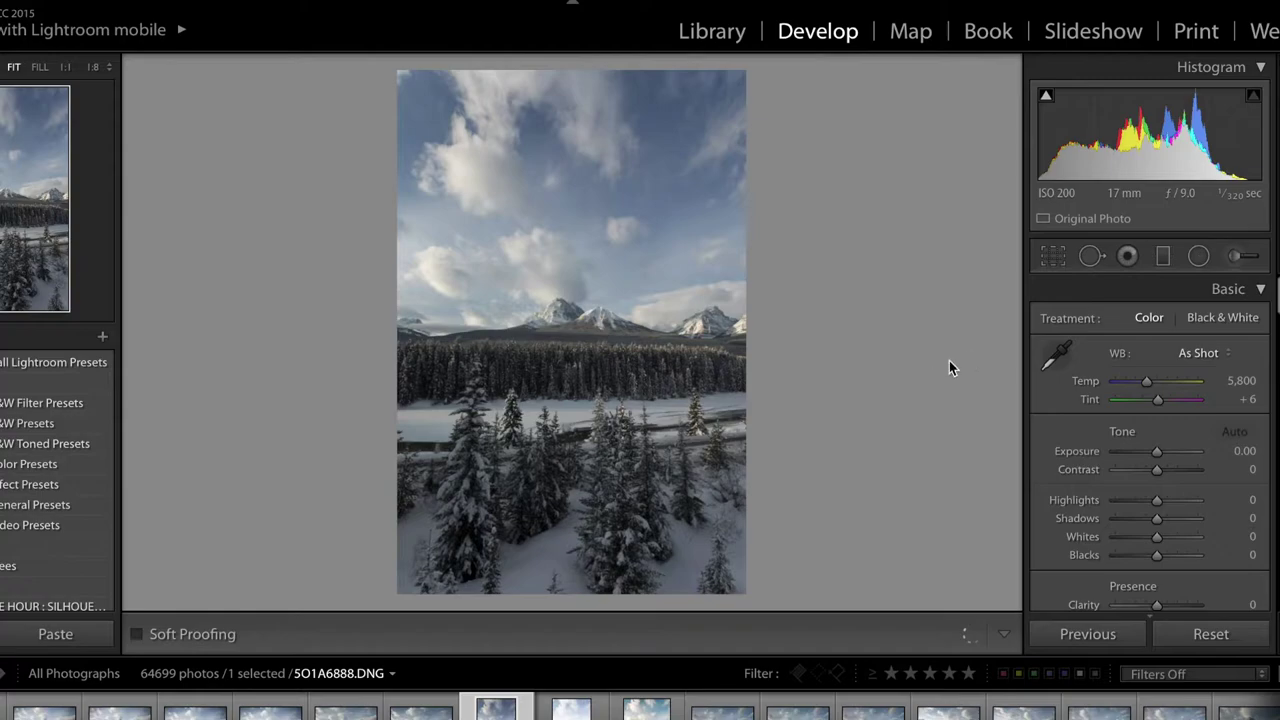
# Crop the photo to the 4 x 5 / 8 x 10 aspect ratio, reframing it to trim both the sky and the snowy foreground
pyautogui.click(1054, 258)
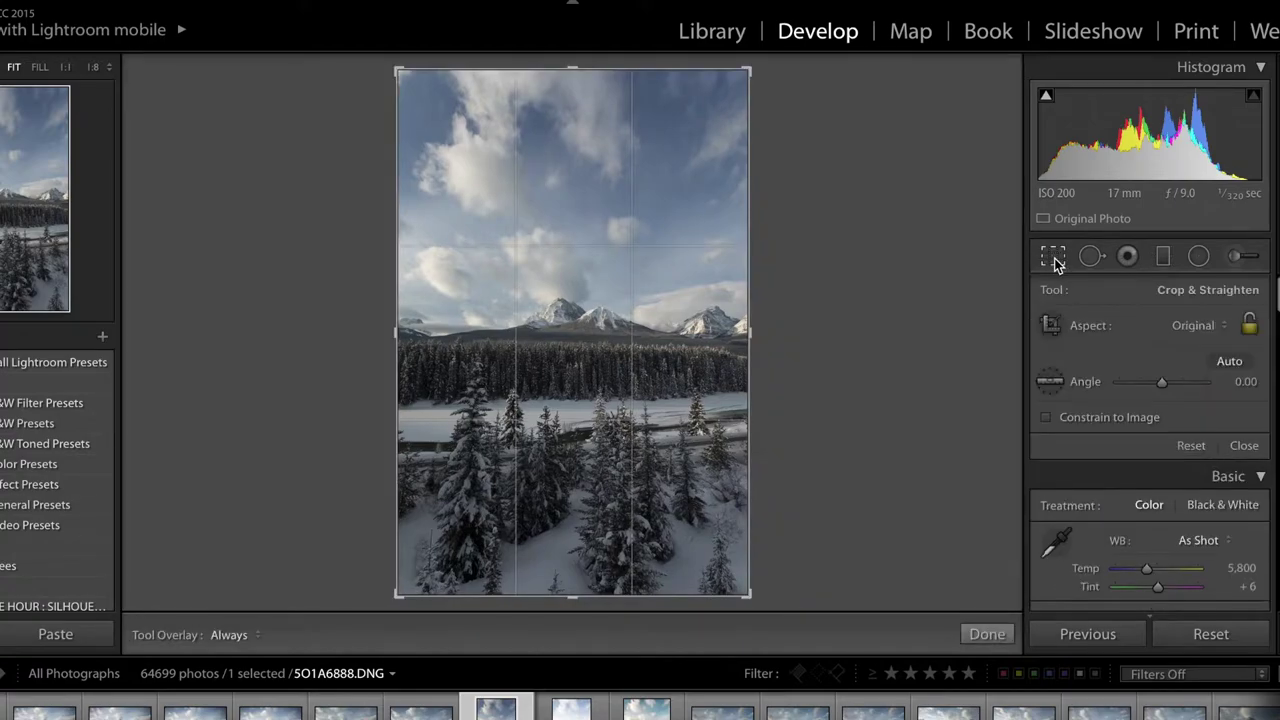
pyautogui.click(1205, 333)
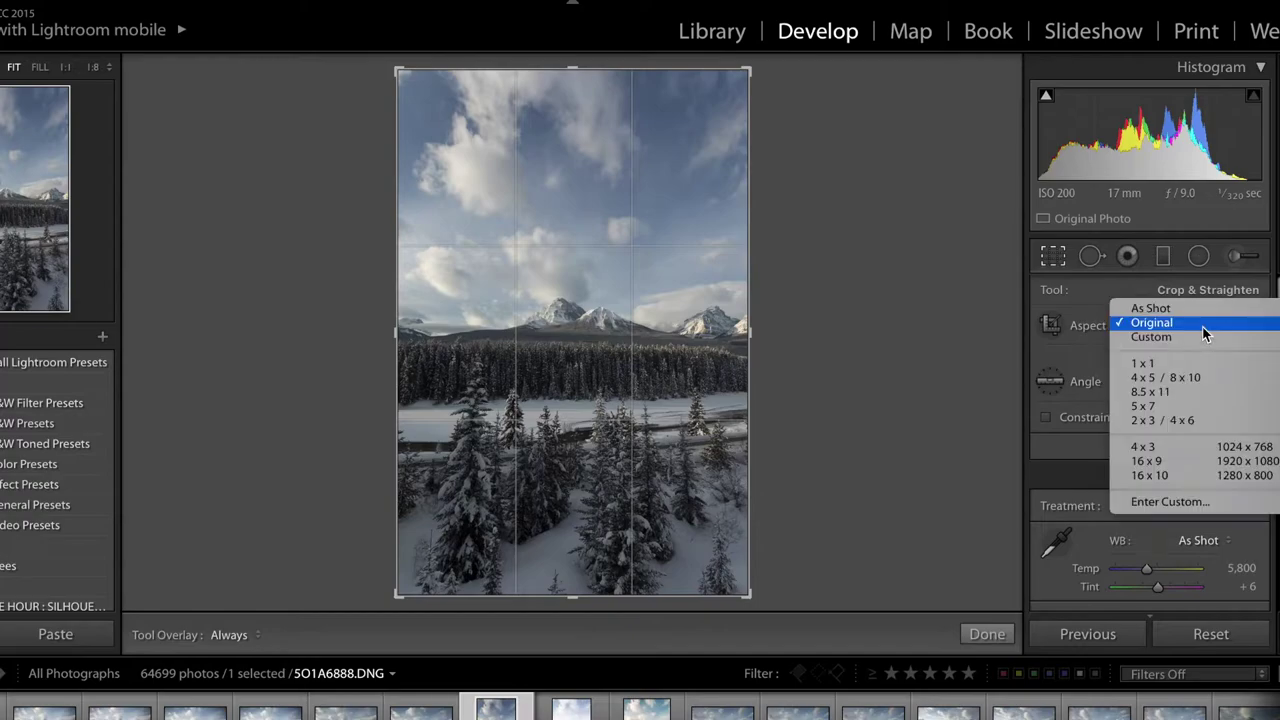
pyautogui.click(1191, 380)
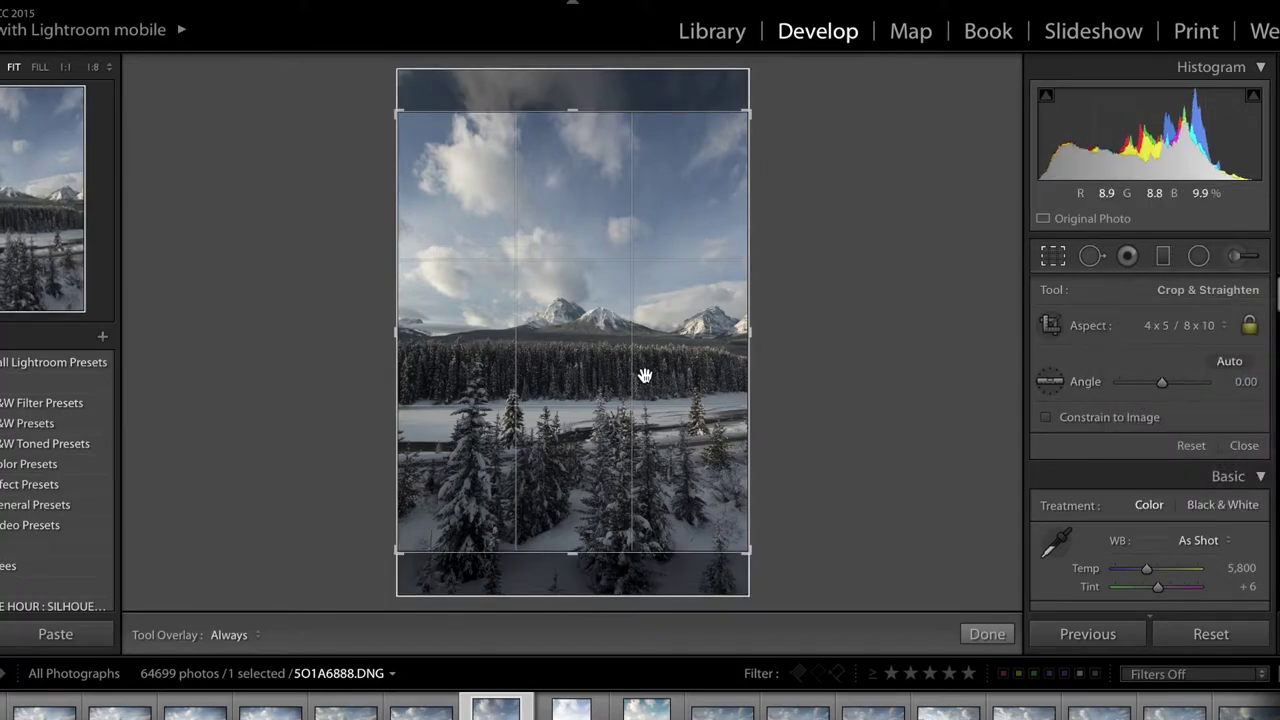
pyautogui.moveTo(634, 349)
pyautogui.mouseDown()
pyautogui.moveTo(633, 363)
pyautogui.moveTo(634, 321)
pyautogui.moveTo(634, 347)
pyautogui.mouseUp()
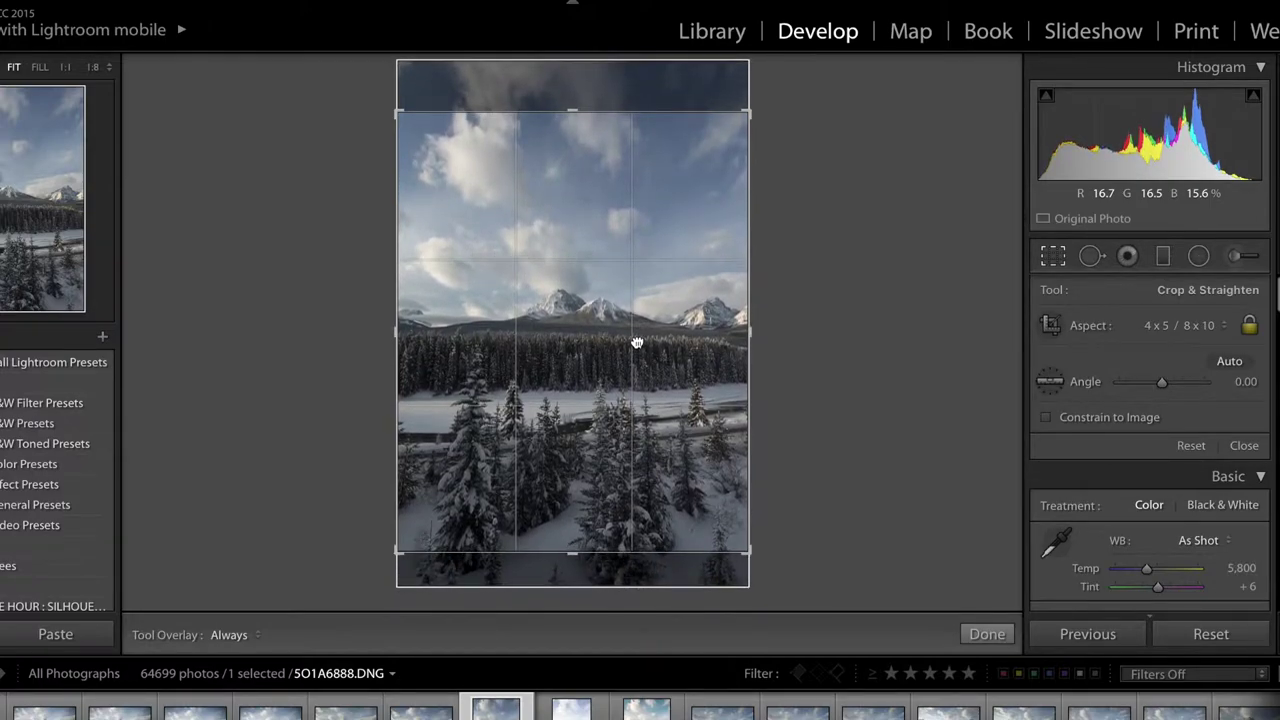
pyautogui.moveTo(635, 346); pyautogui.dragTo(635, 378)
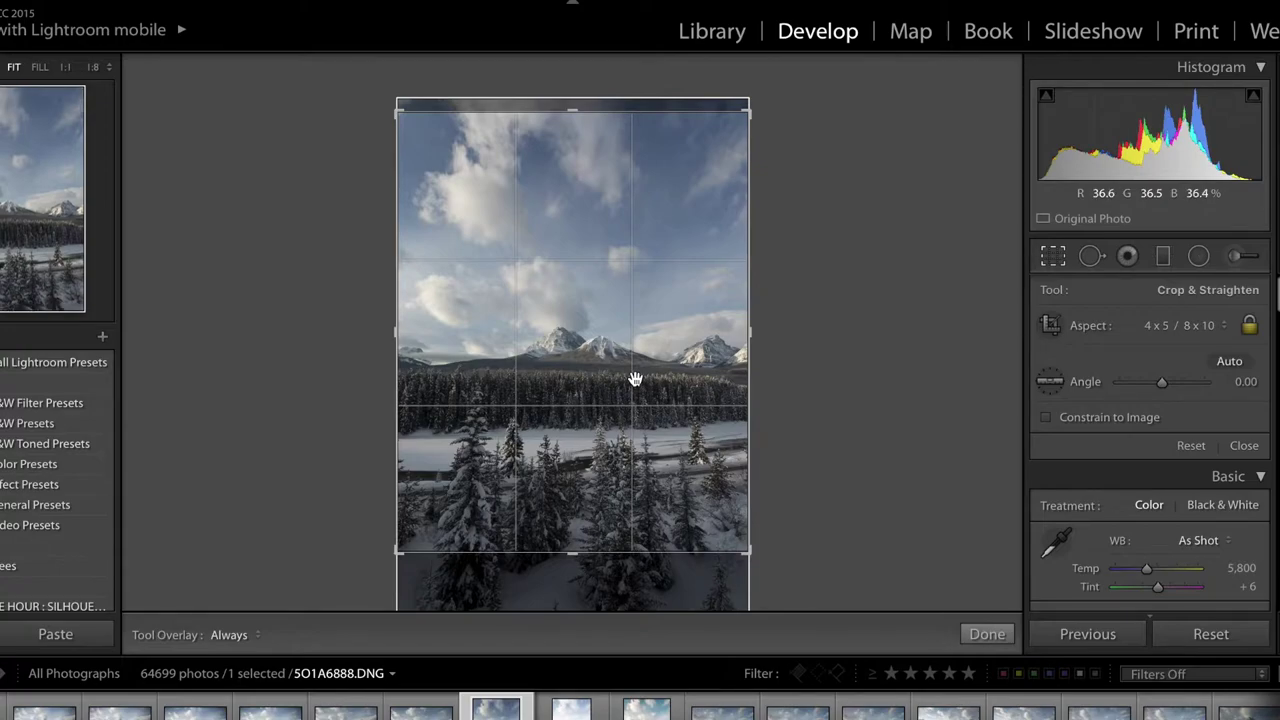
pyautogui.moveTo(635, 381); pyautogui.dragTo(635, 349)
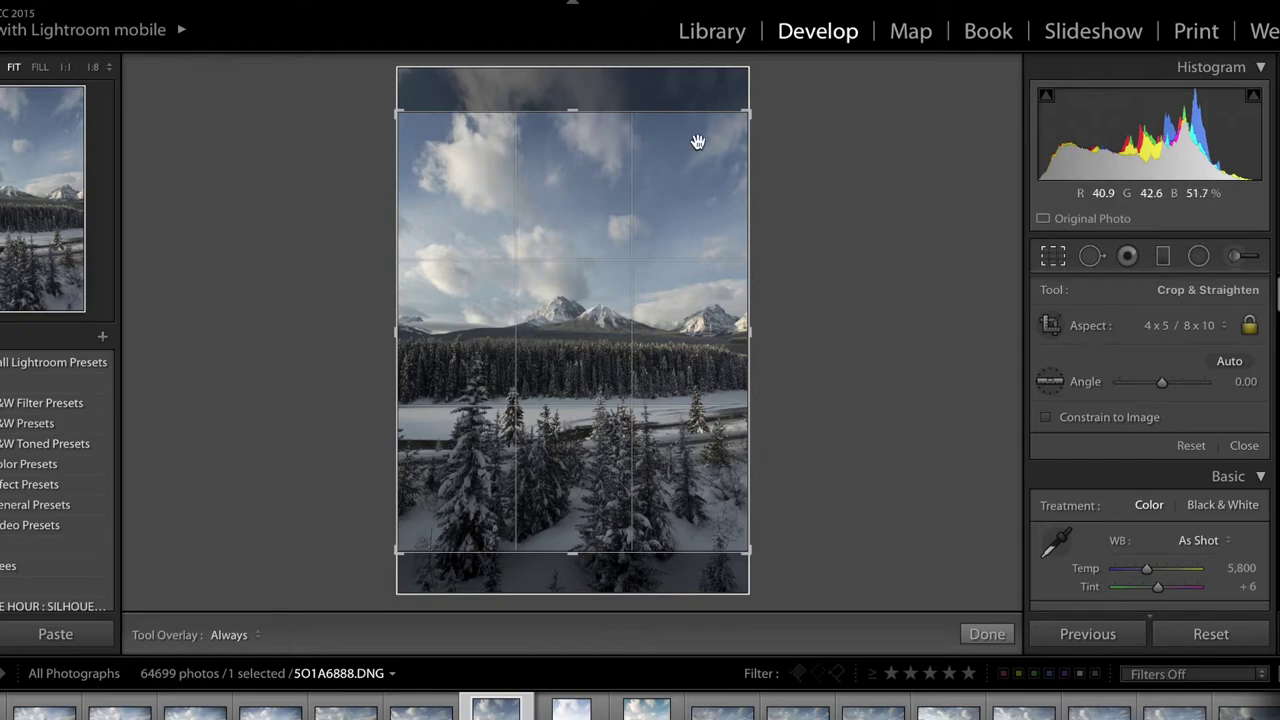
pyautogui.press('Return')
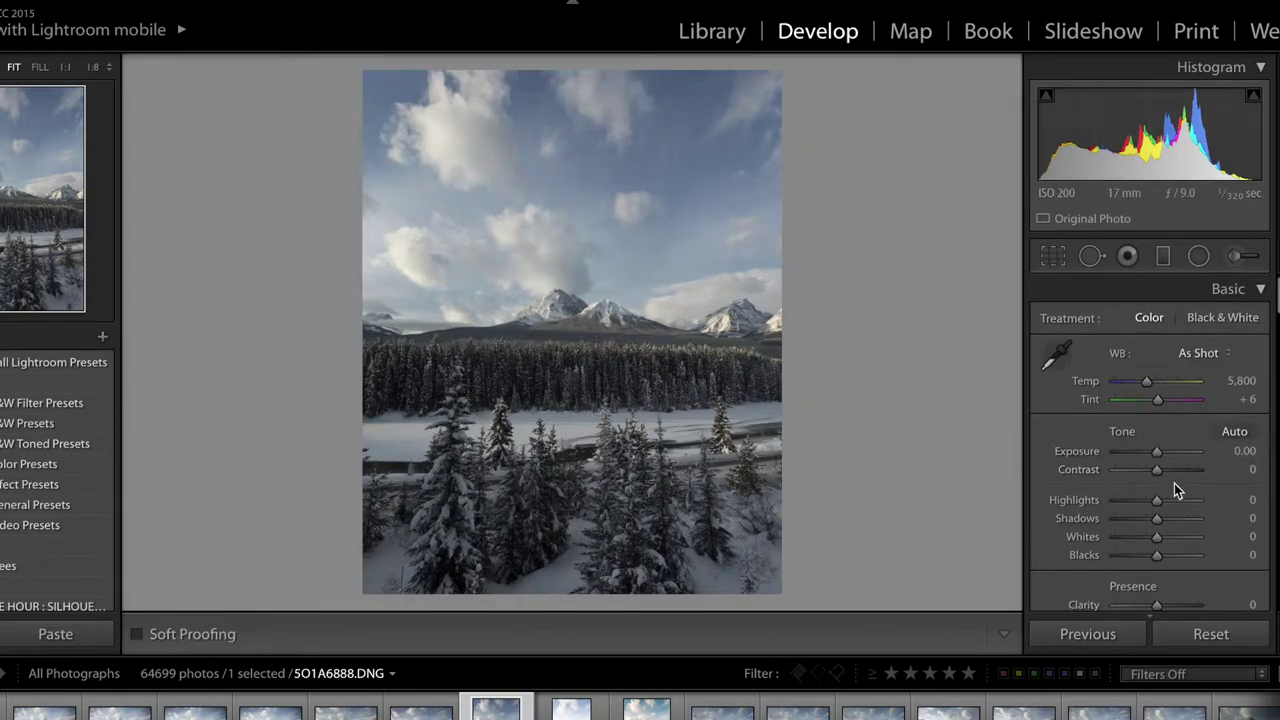
# Apply the Auto Upright perspective correction to the cropped photo
pyautogui.scroll(-15, 1137, 504)
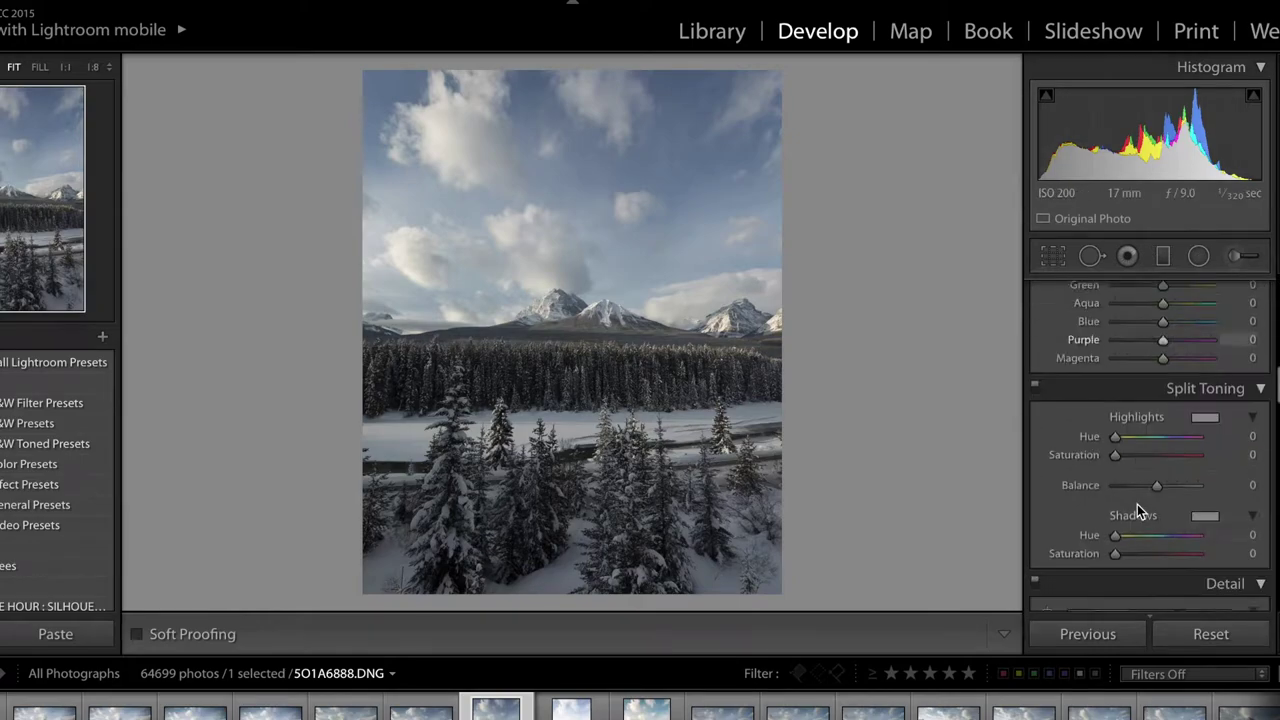
pyautogui.scroll(-12, 1137, 504)
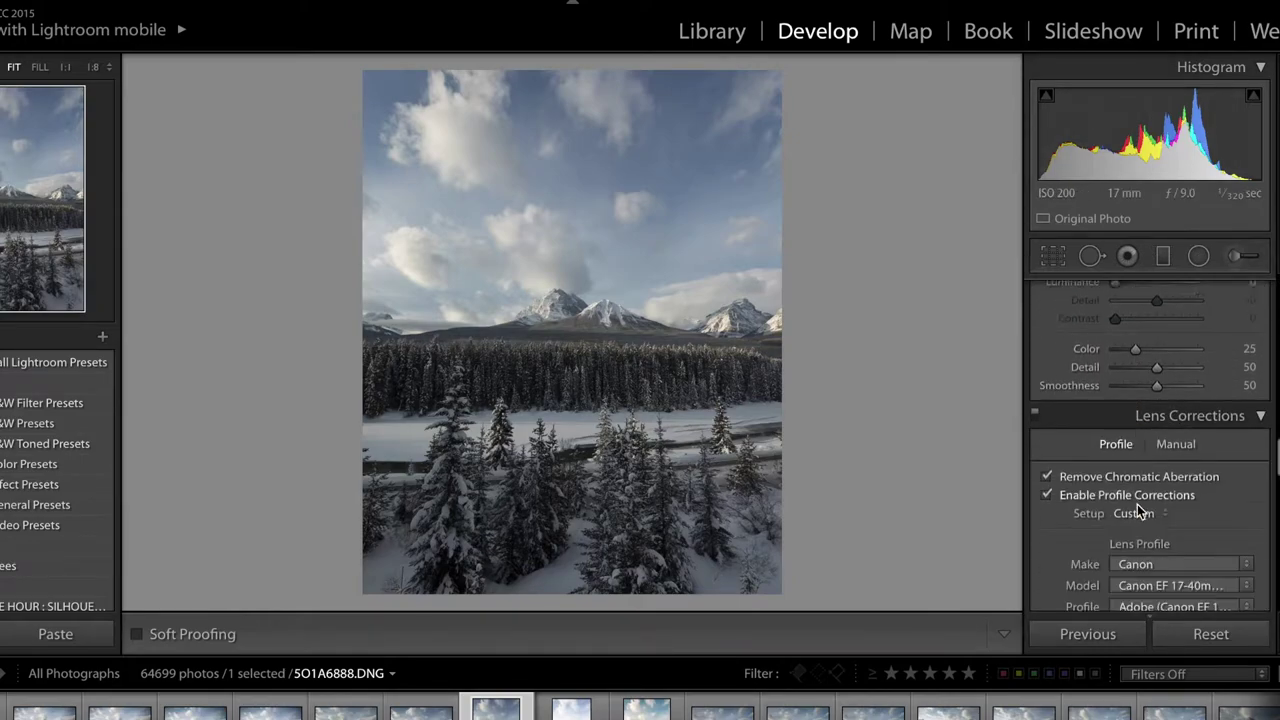
pyautogui.scroll(-6, 1137, 504)
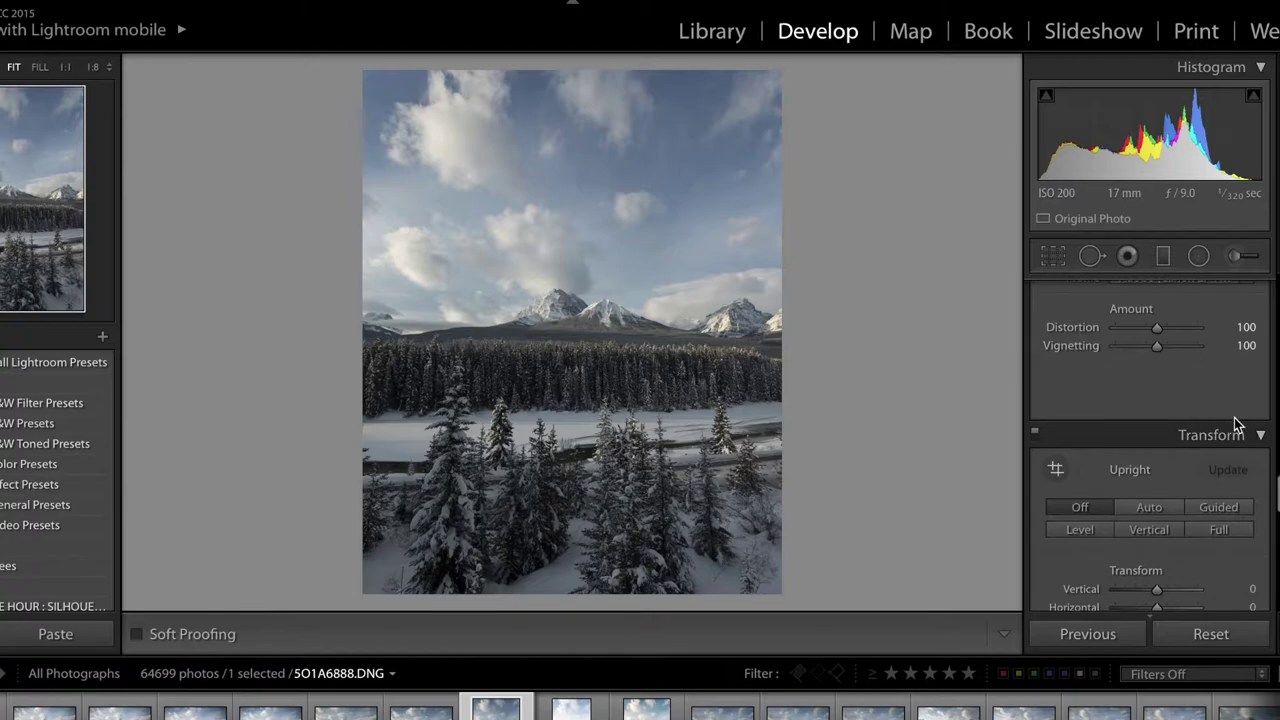
pyautogui.click(1138, 514)
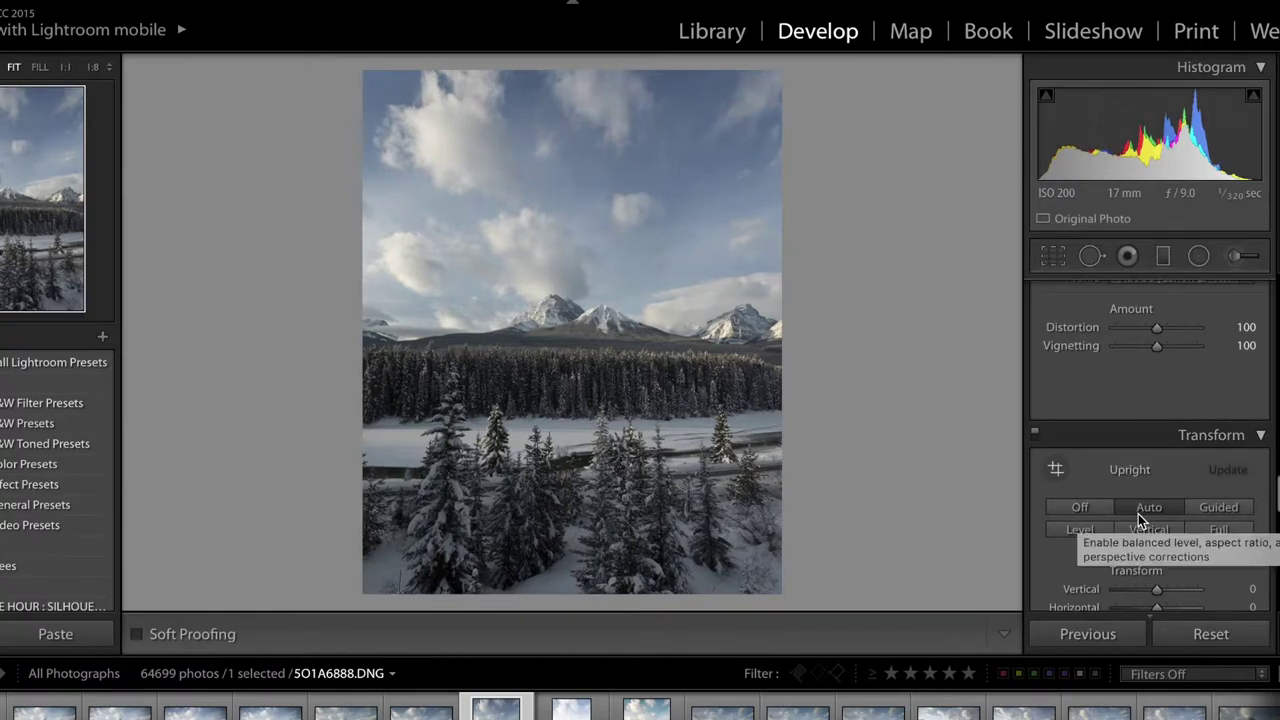
# Compare the photo with Upright set to Off and Auto, leaving it on Auto
pyautogui.scroll(-3, 1159, 510)
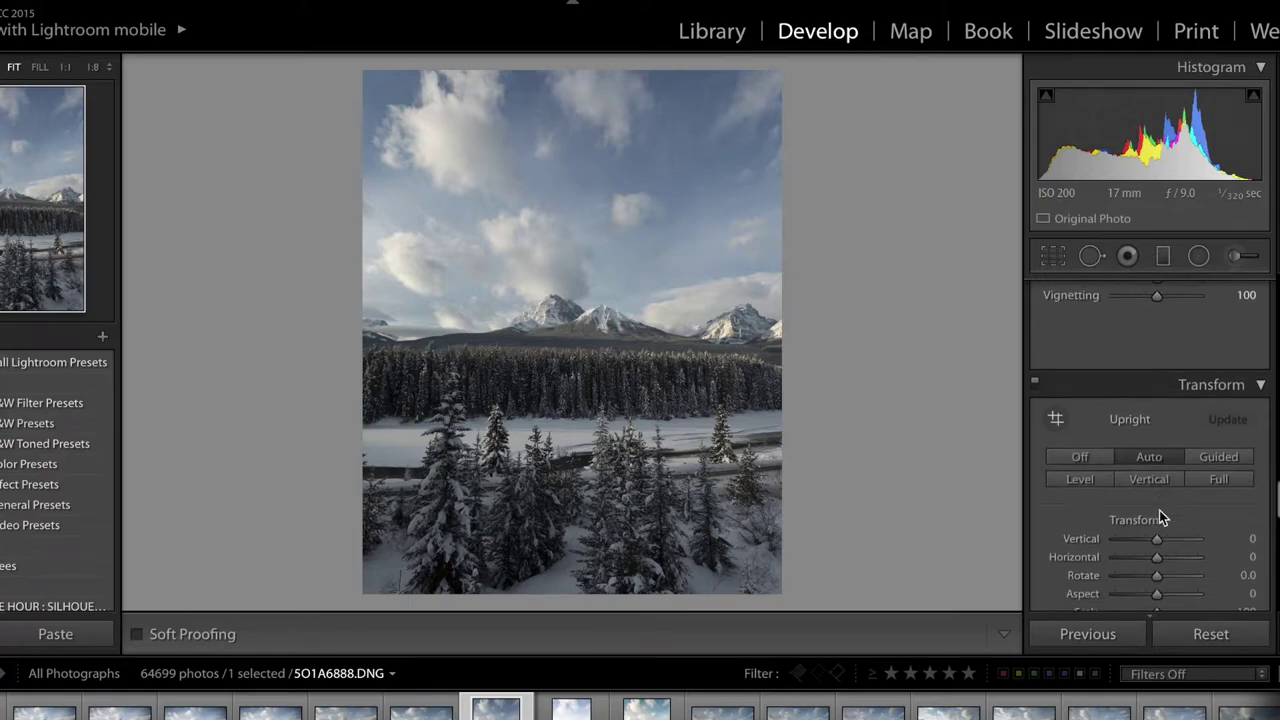
pyautogui.click(1098, 367)
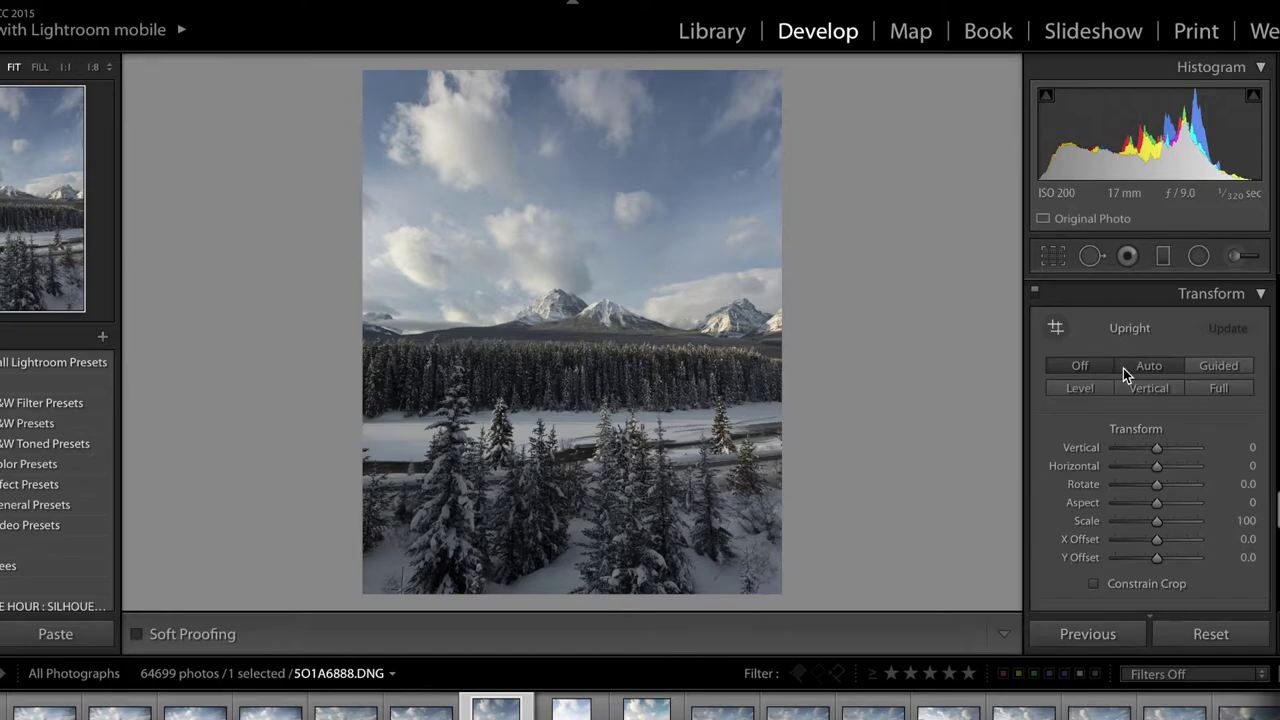
pyautogui.click(1123, 368)
pyautogui.click(1088, 363)
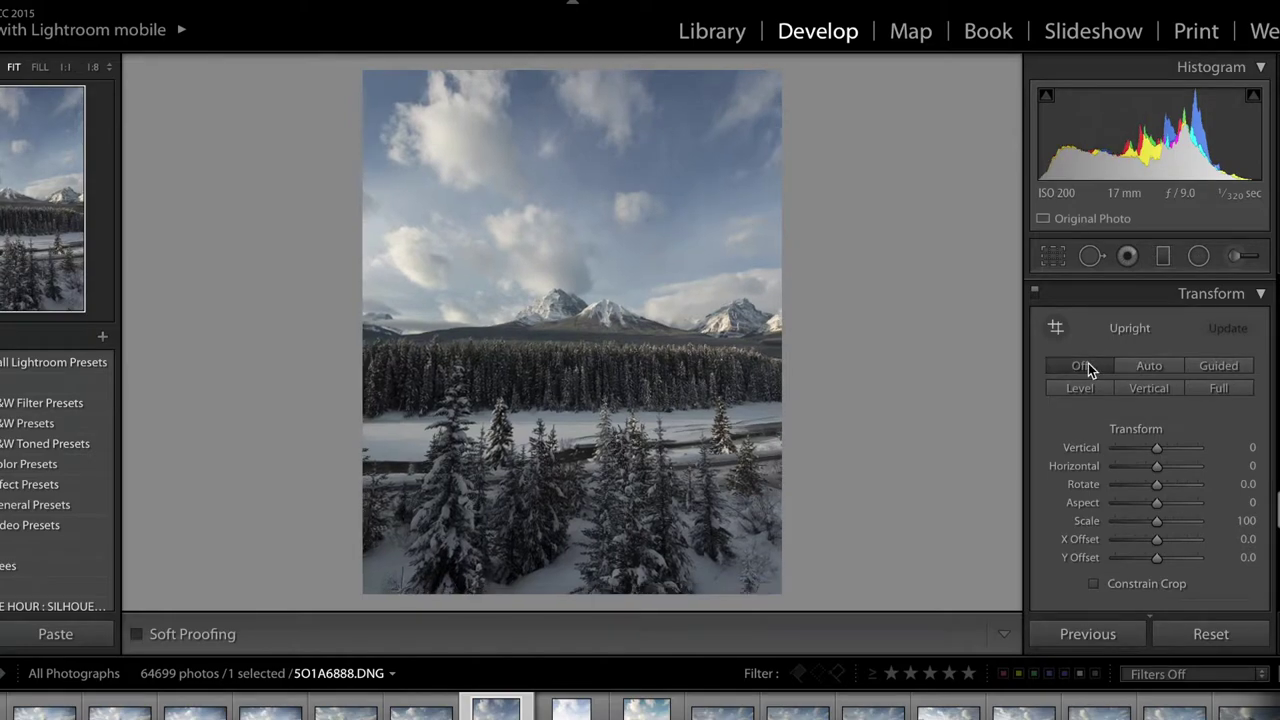
pyautogui.click(1150, 370)
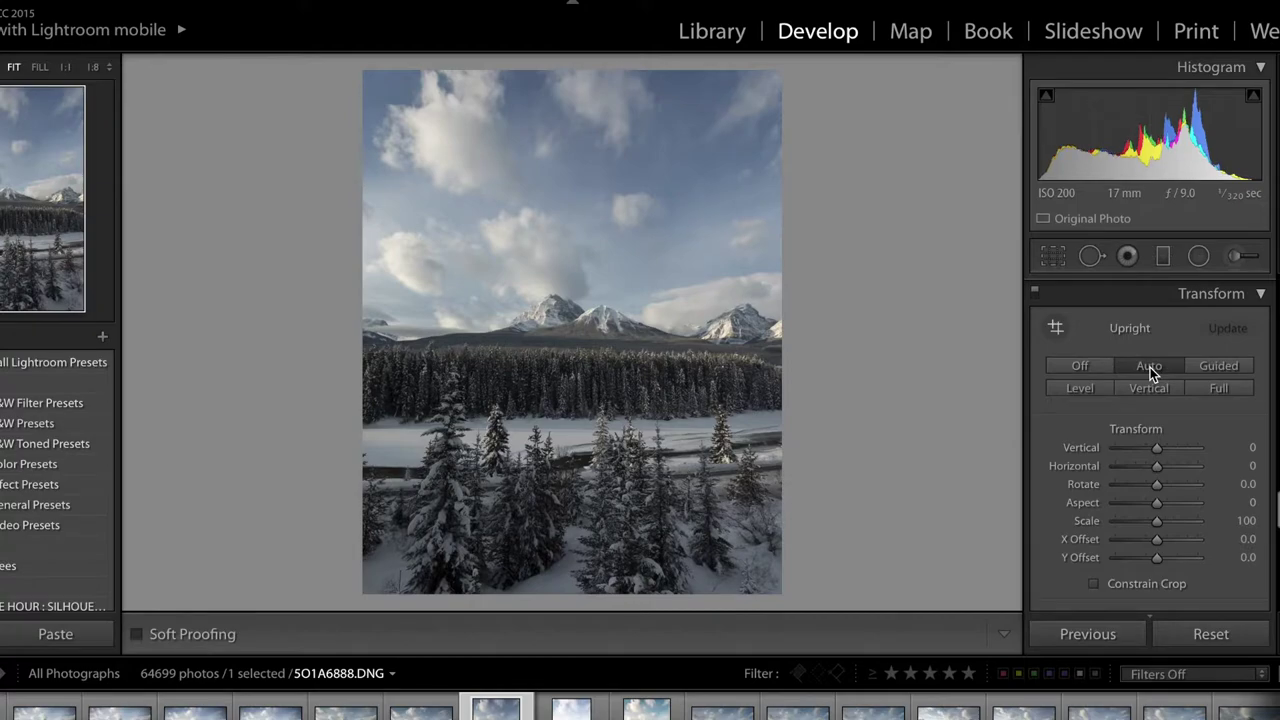
# Turn off the Upright correction and warm the white balance Temp to 6,143
pyautogui.click(1079, 366)
pyautogui.scroll(-10, 1150, 366)
pyautogui.scroll(10, 1150, 370)
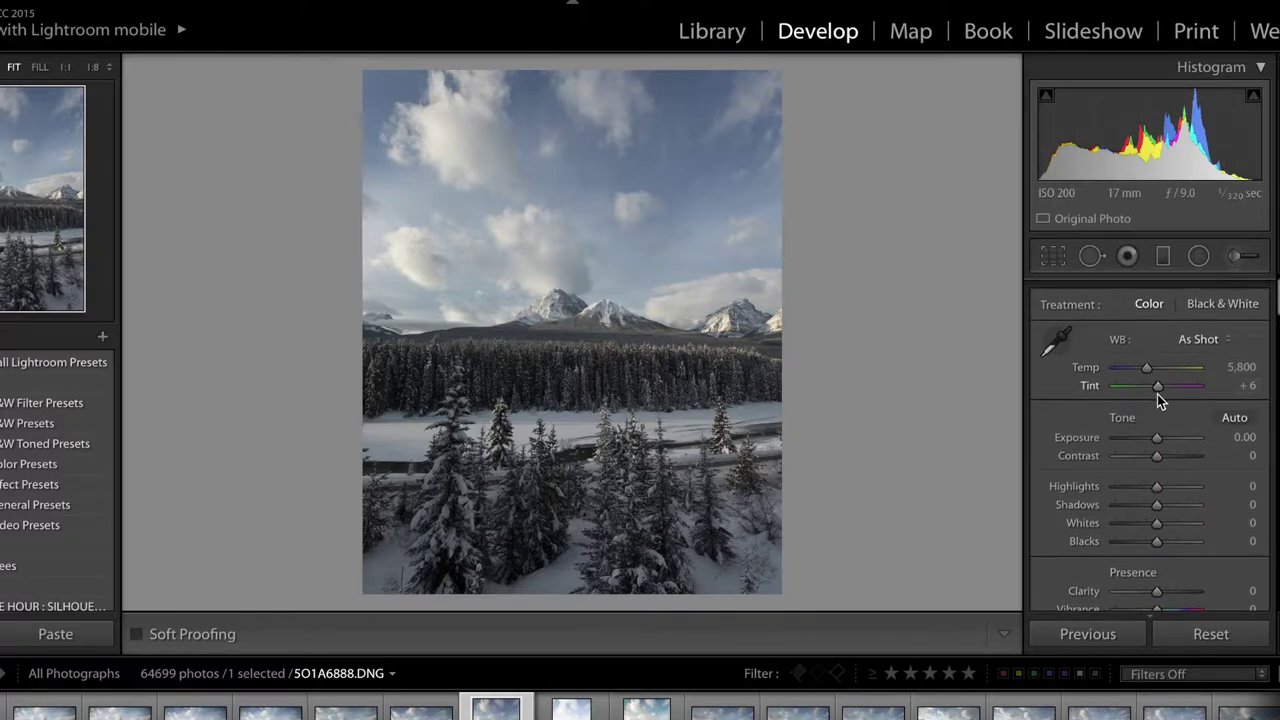
pyautogui.scroll(1, 1157, 394)
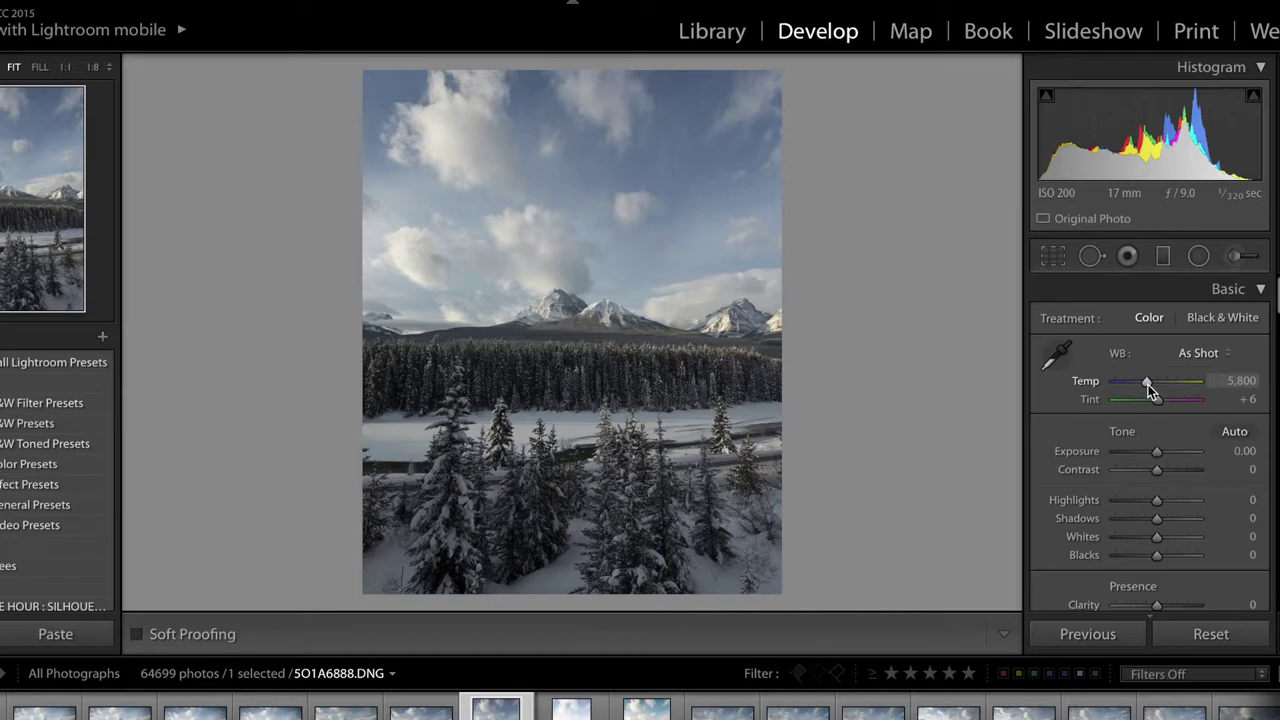
pyautogui.moveTo(1148, 383)
pyautogui.mouseDown()
pyautogui.moveTo(1135, 383)
pyautogui.moveTo(1186, 384)
pyautogui.moveTo(1122, 384)
pyautogui.moveTo(1150, 385)
pyautogui.mouseUp()
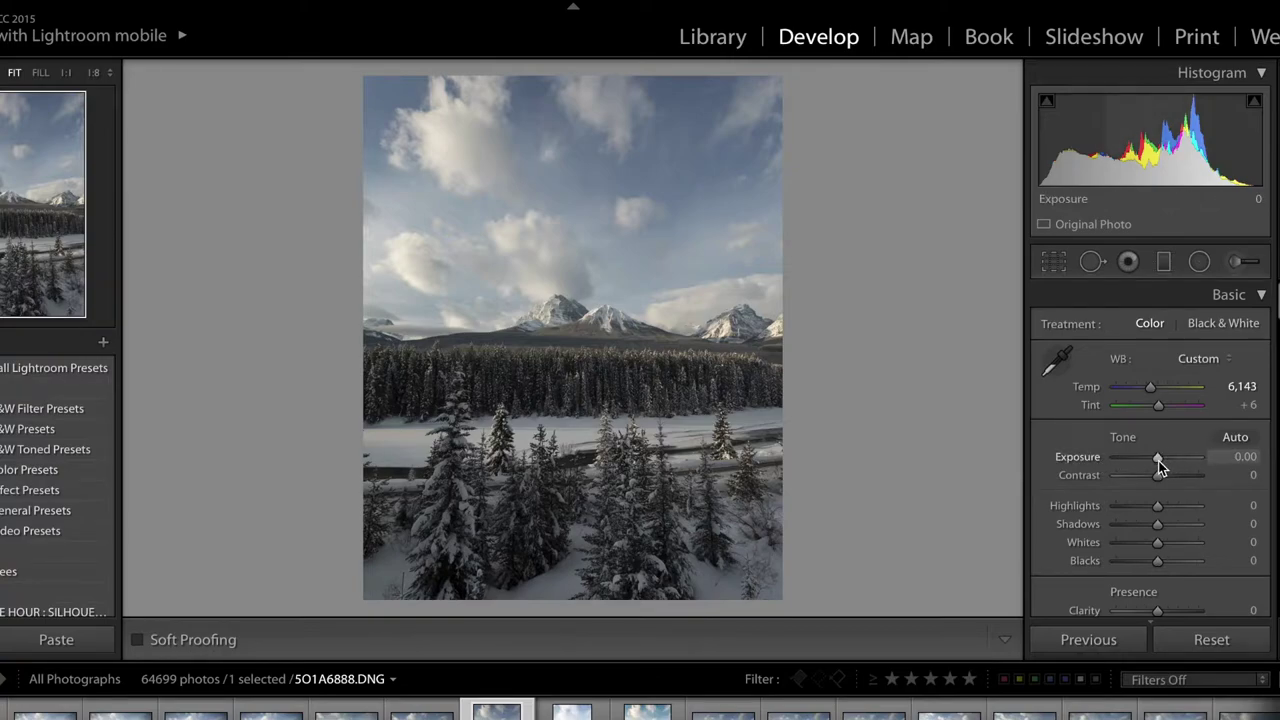
# Brighten the photo with Exposure at +0.90 and raise Contrast to +14
pyautogui.moveTo(1159, 457); pyautogui.dragTo(1161, 457)
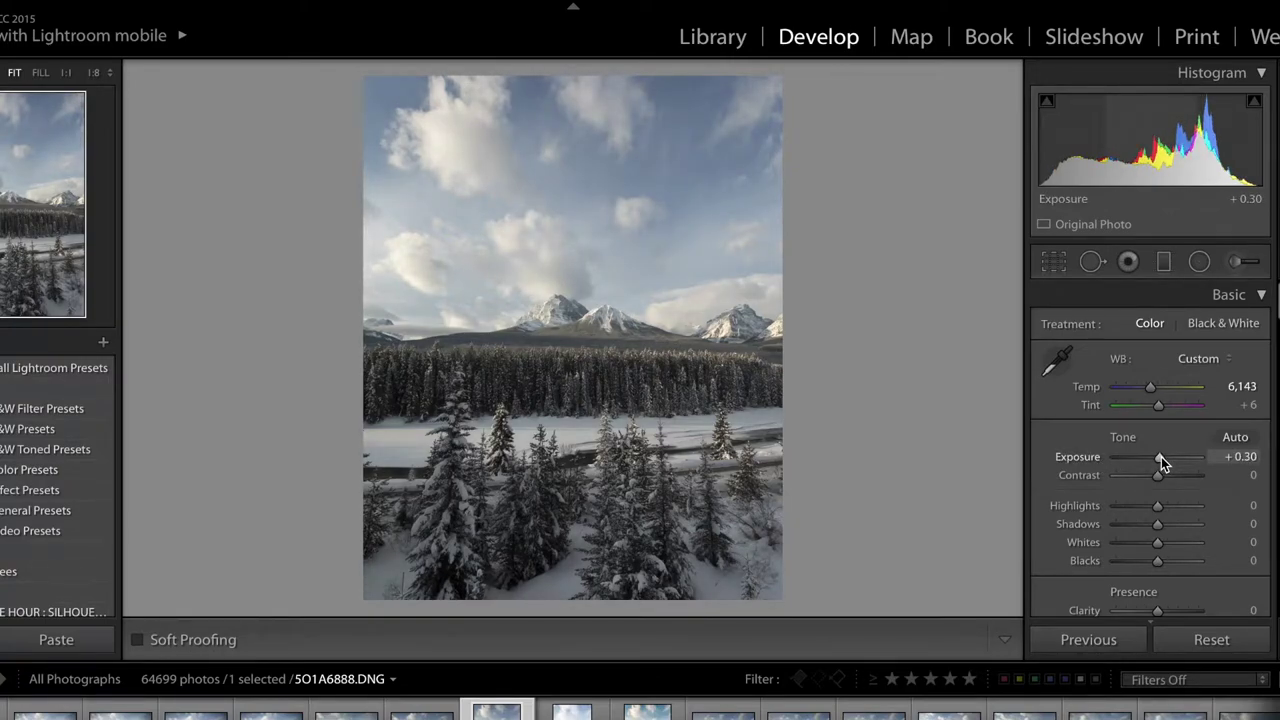
pyautogui.moveTo(1161, 457)
pyautogui.mouseDown()
pyautogui.moveTo(1187, 460)
pyautogui.moveTo(1167, 461)
pyautogui.mouseUp()
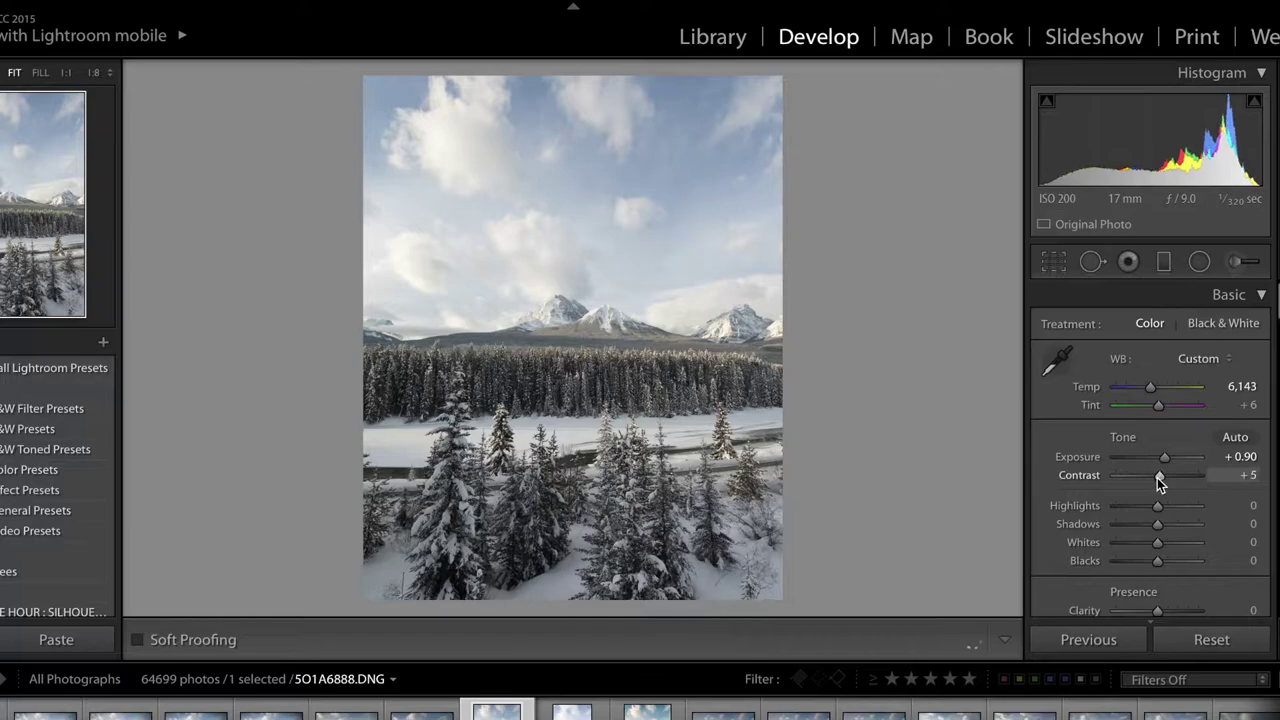
pyautogui.moveTo(1158, 477)
pyautogui.mouseDown()
pyautogui.moveTo(1139, 477)
pyautogui.moveTo(1162, 478)
pyautogui.mouseUp()
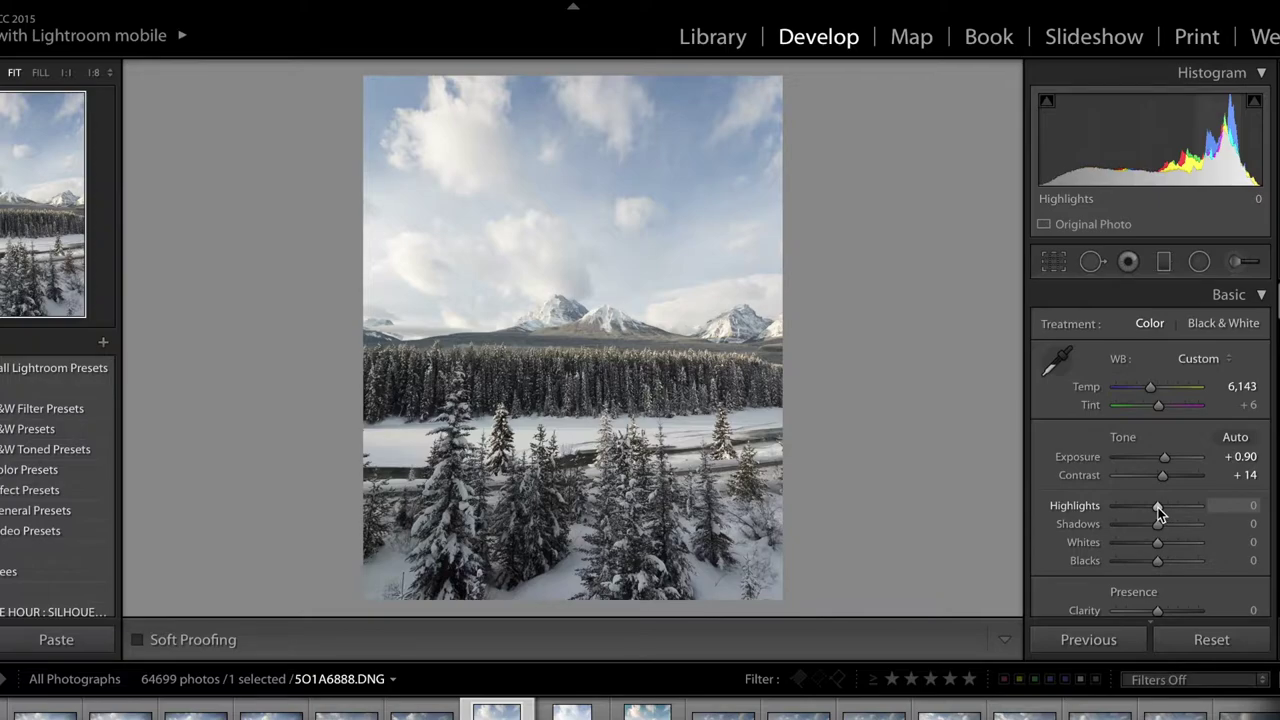
# Lower Highlights to −100 to bring back detail in the clouds
pyautogui.moveTo(1157, 507); pyautogui.dragTo(1137, 509)
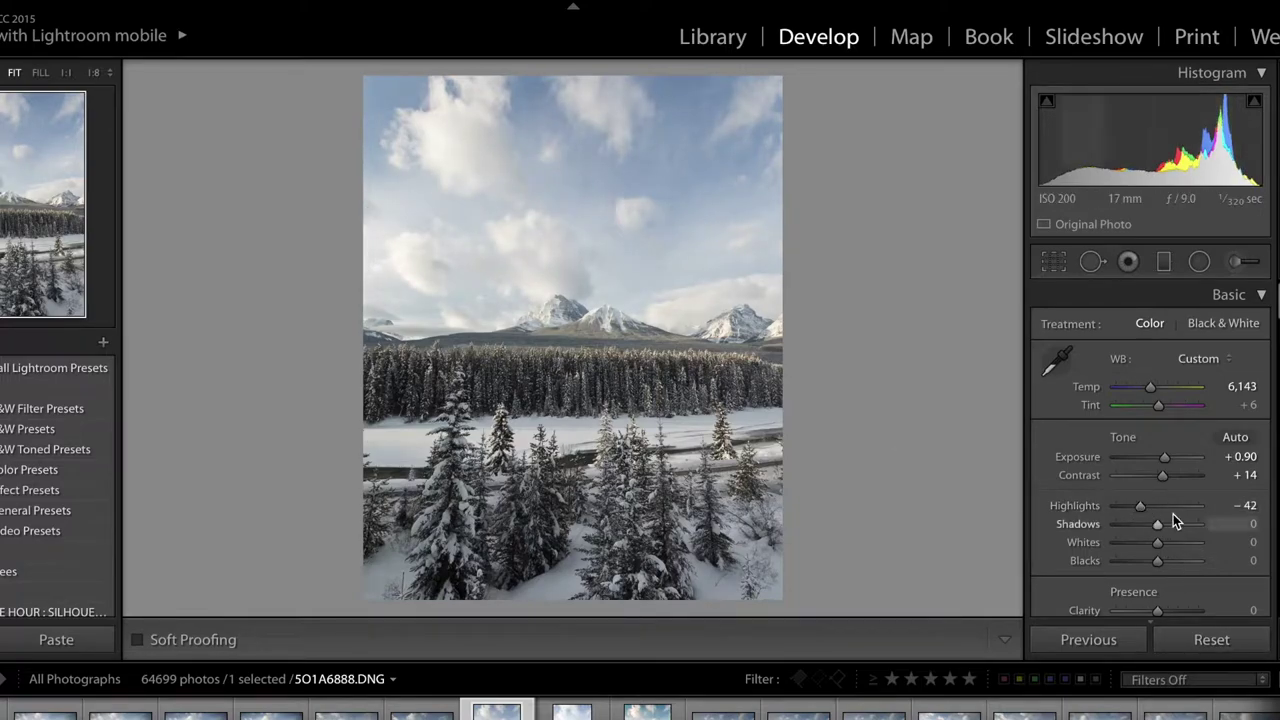
pyautogui.moveTo(1141, 509); pyautogui.dragTo(1113, 507)
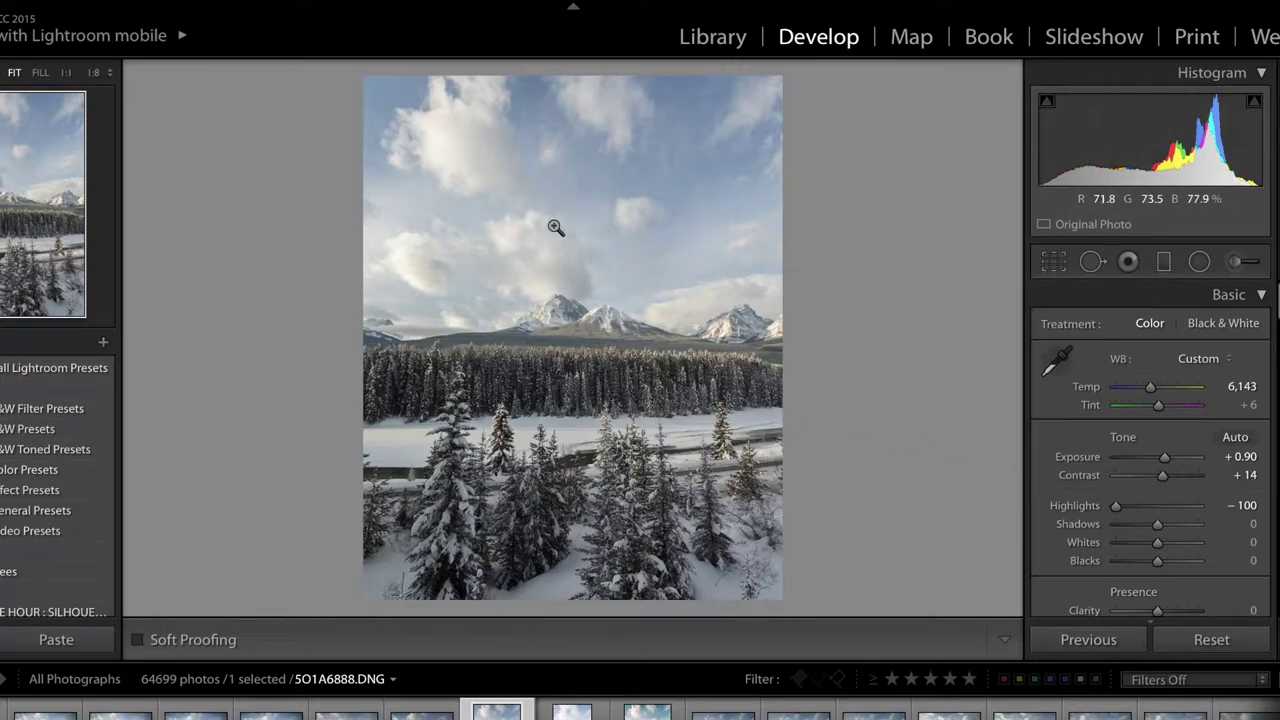
pyautogui.moveTo(1116, 505)
pyautogui.mouseDown()
pyautogui.moveTo(1180, 521)
pyautogui.moveTo(1108, 512)
pyautogui.mouseUp()
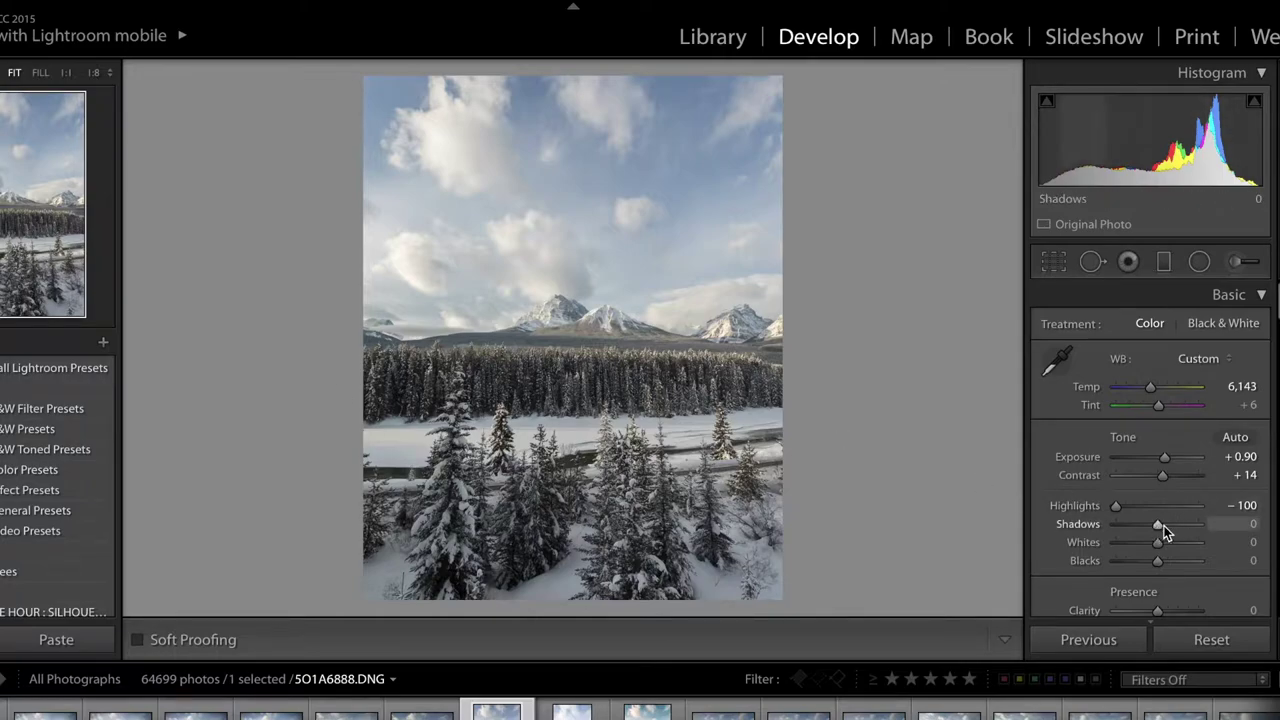
# Set Shadows to +76, Blacks to −59 and Whites to +35, and inspect the foreground tree shadows up close
pyautogui.moveTo(1156, 526); pyautogui.dragTo(1178, 527)
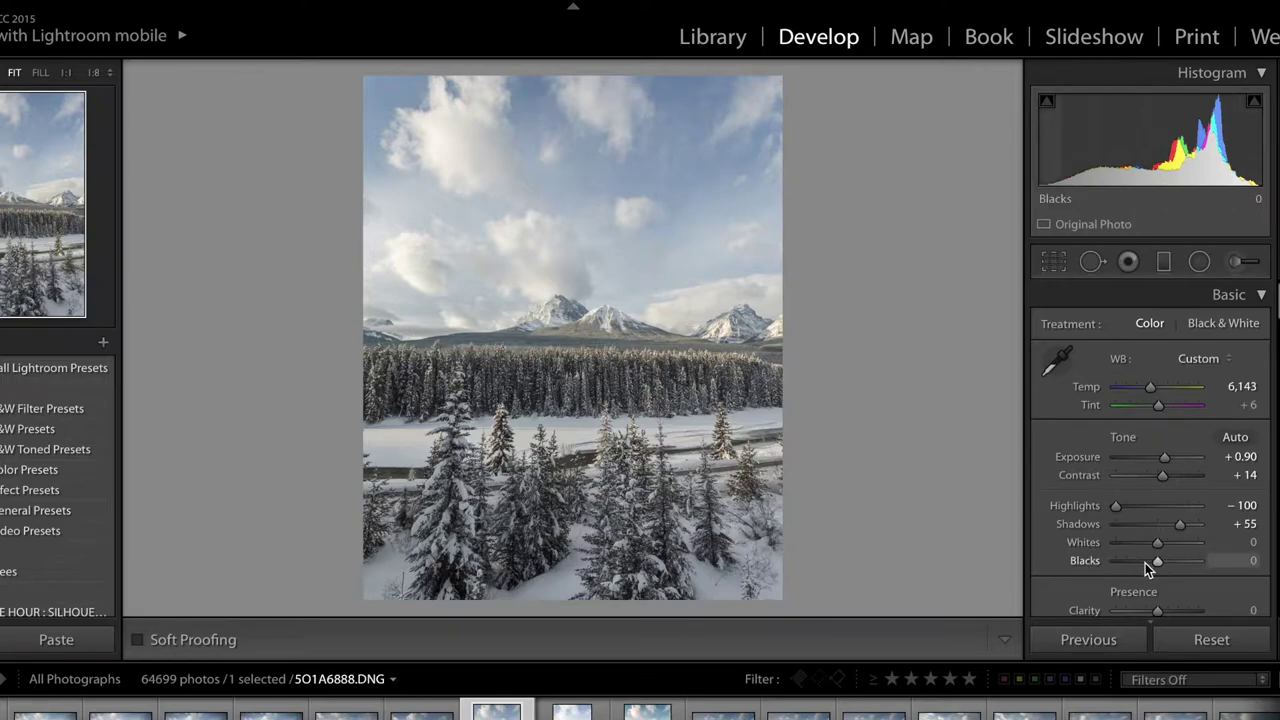
pyautogui.moveTo(1156, 562); pyautogui.dragTo(1133, 565)
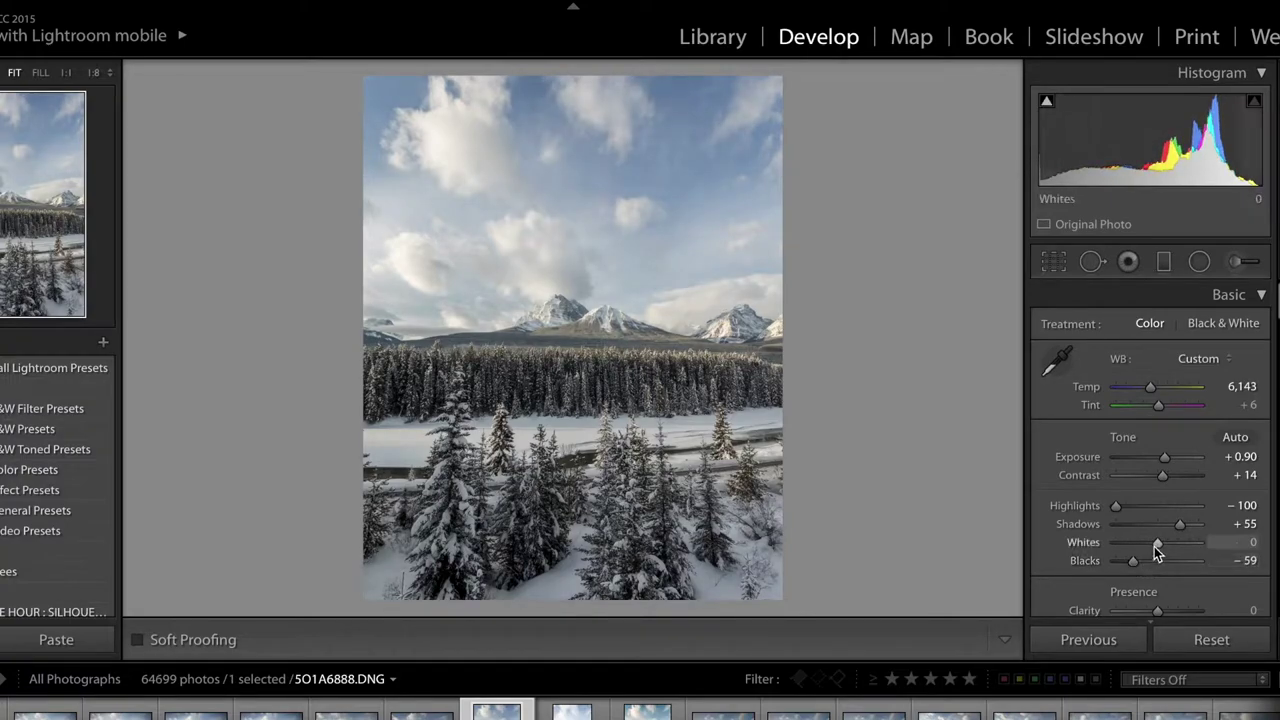
pyautogui.moveTo(1155, 544); pyautogui.dragTo(1177, 544)
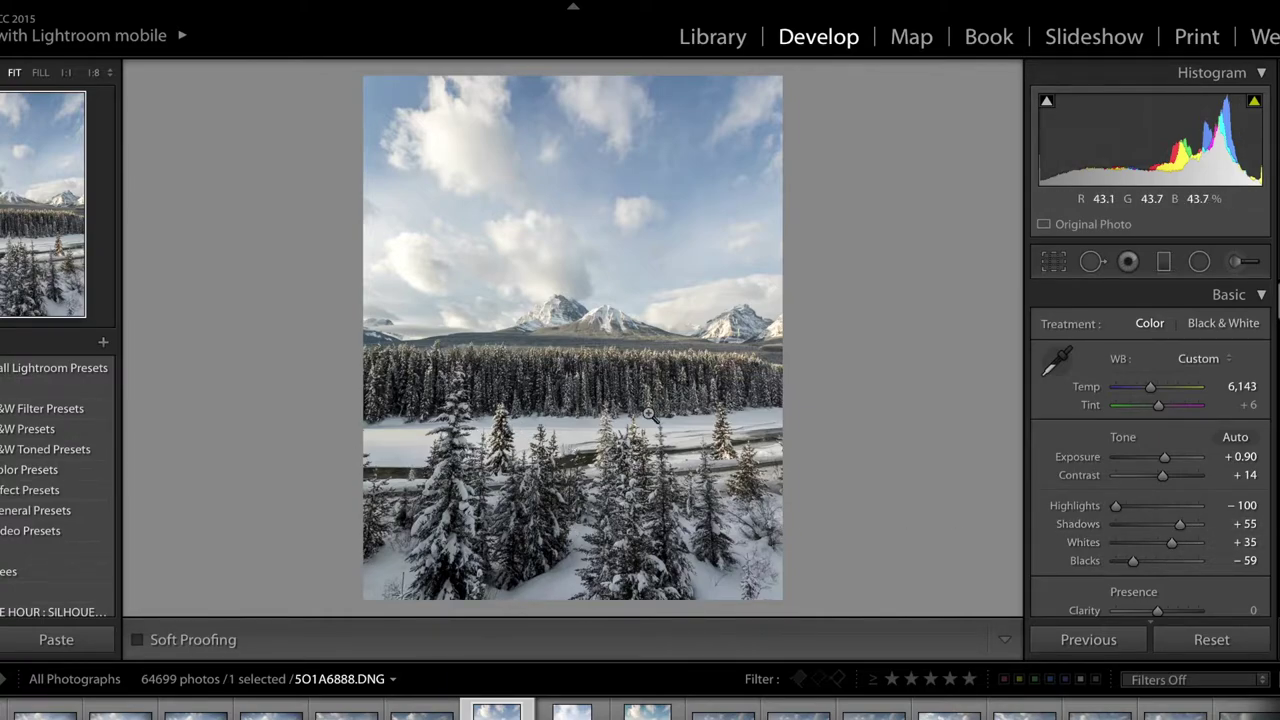
pyautogui.moveTo(1178, 528); pyautogui.dragTo(1187, 528)
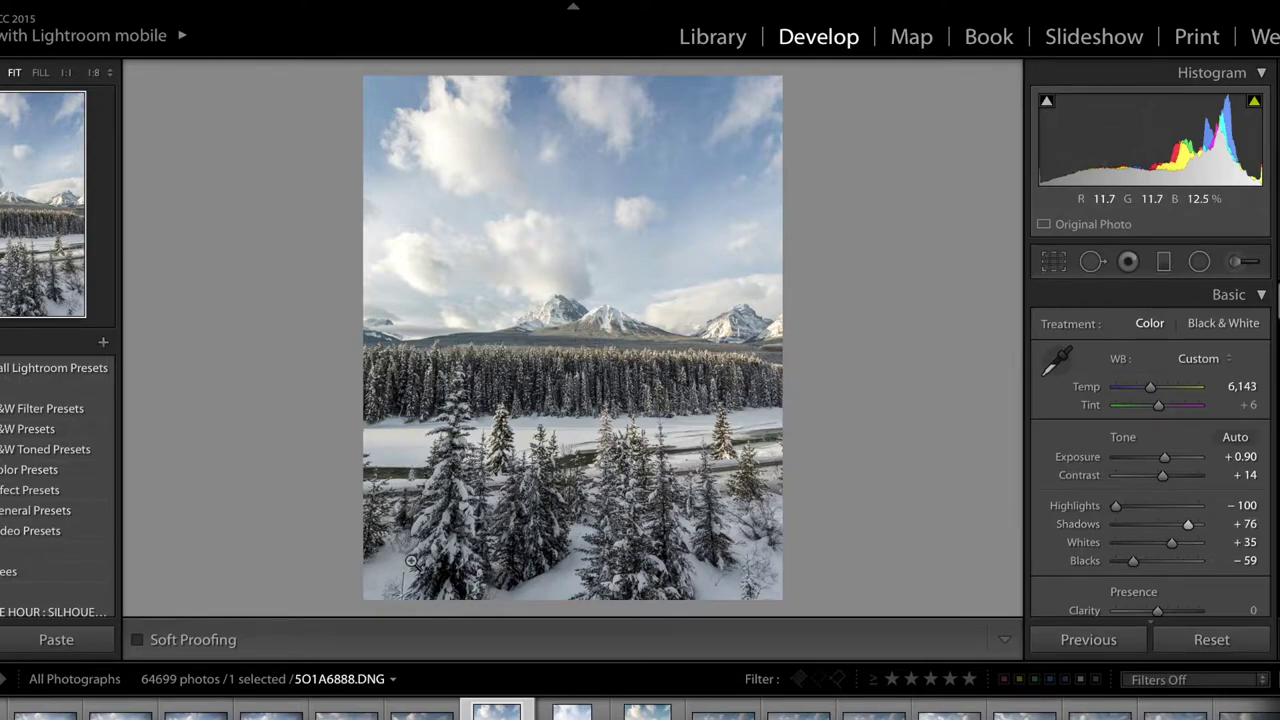
pyautogui.click(376, 581)
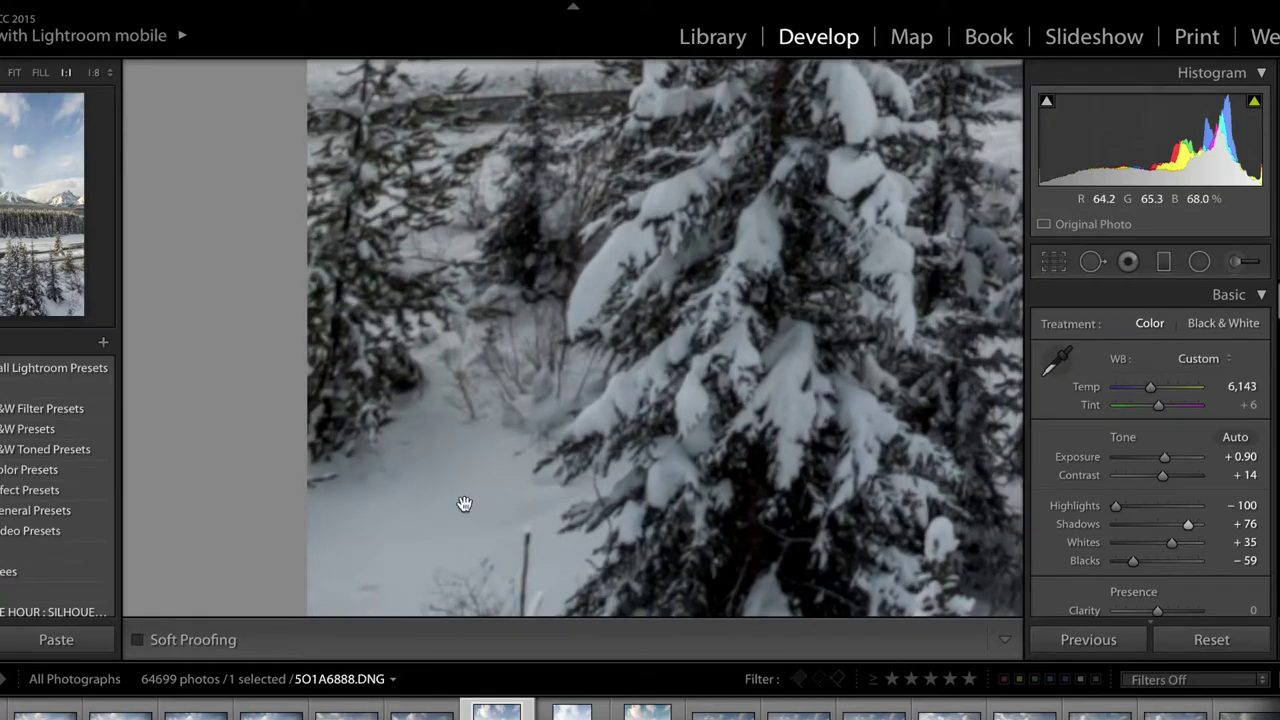
pyautogui.moveTo(514, 423); pyautogui.dragTo(436, 386)
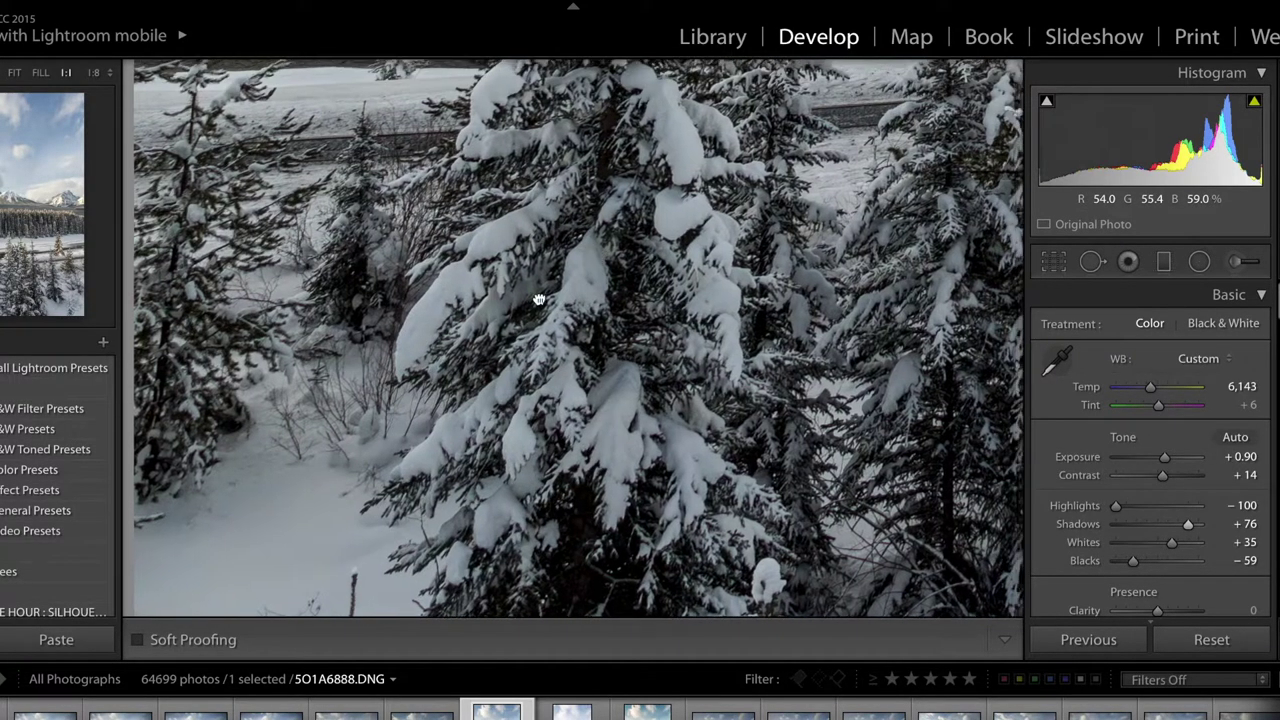
pyautogui.click(543, 294)
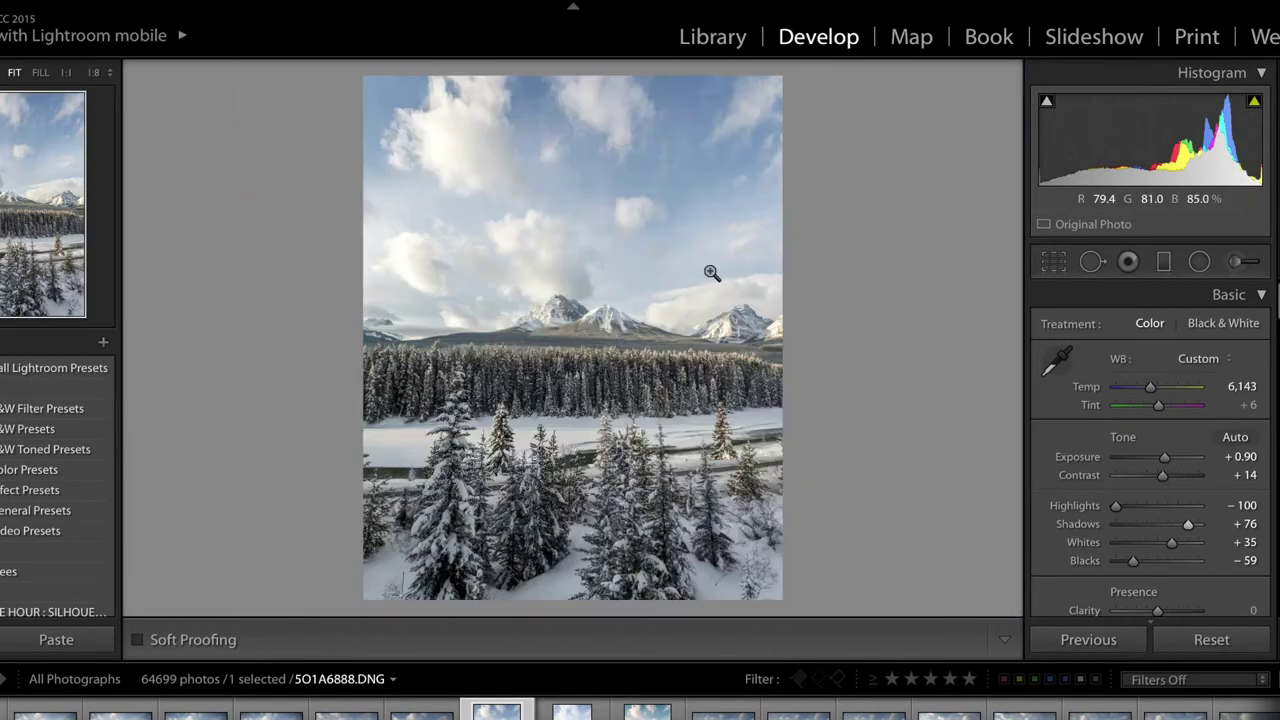
# Try Clarity at −100 and +100, and settle on +5
pyautogui.scroll(-2, 1164, 504)
pyautogui.scroll(-1, 1164, 504)
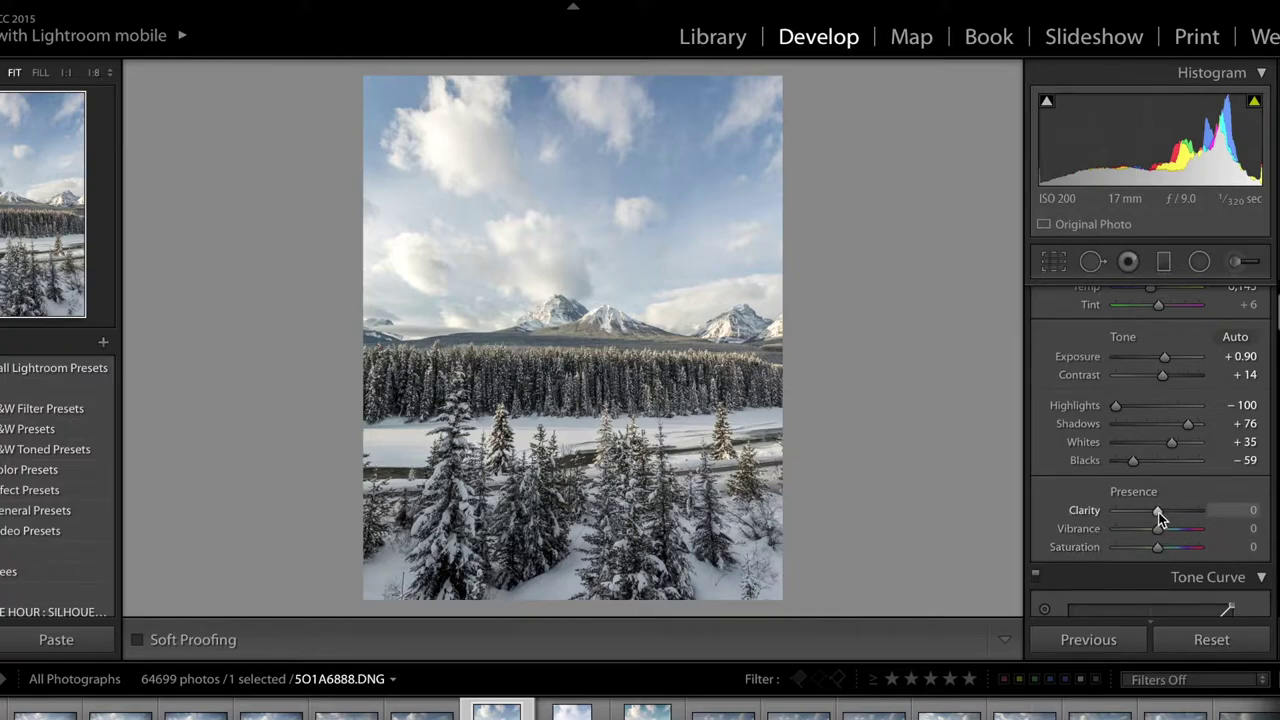
pyautogui.moveTo(1158, 511); pyautogui.dragTo(1105, 524)
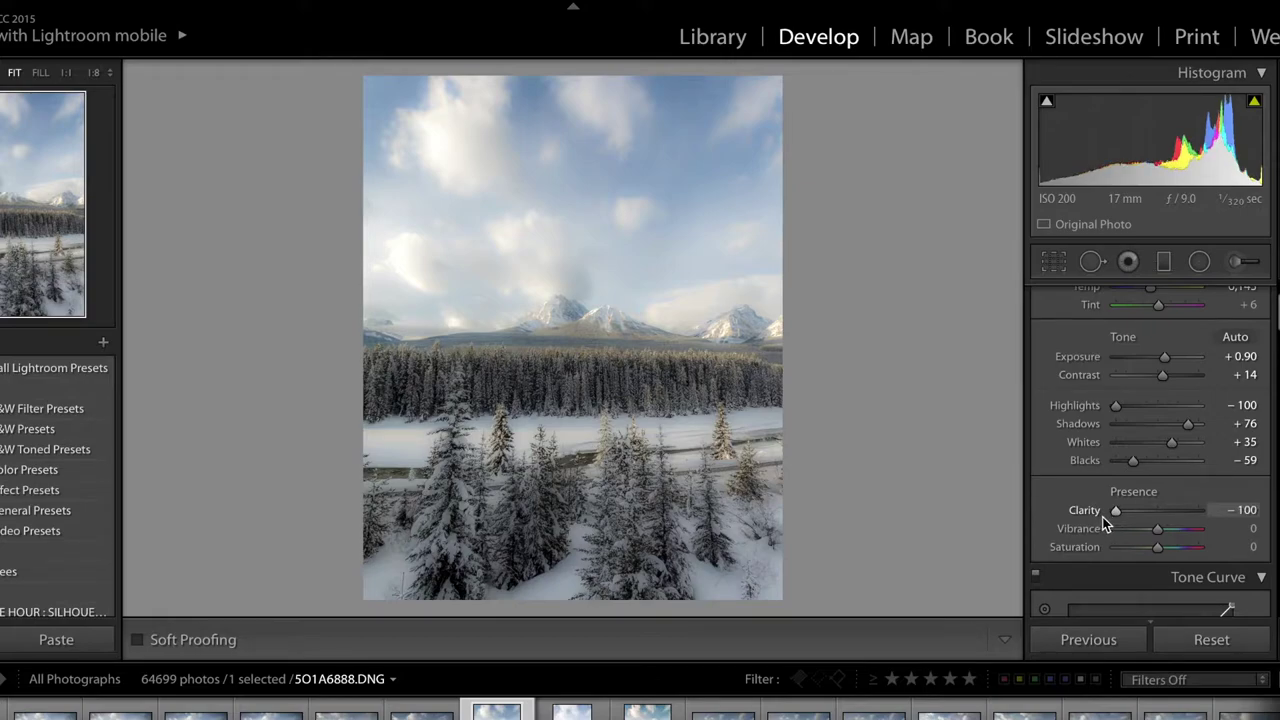
pyautogui.moveTo(1106, 517); pyautogui.dragTo(1157, 519)
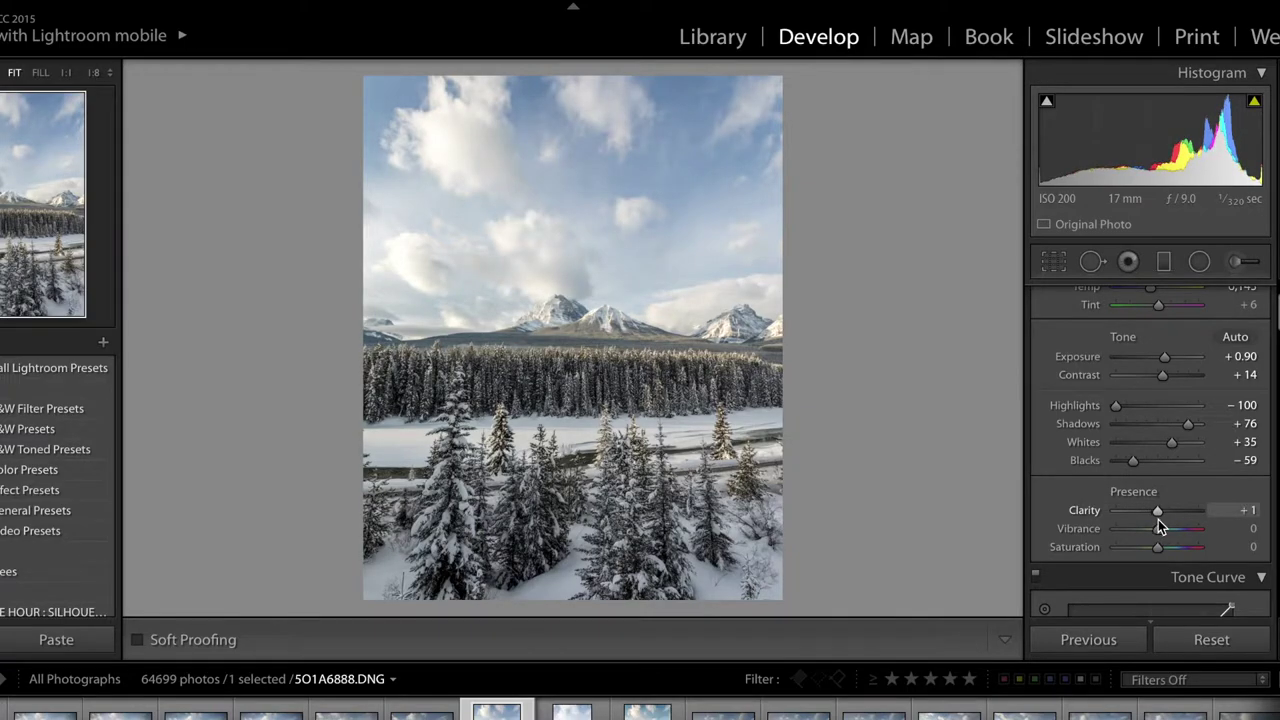
pyautogui.moveTo(1159, 519); pyautogui.dragTo(1201, 522)
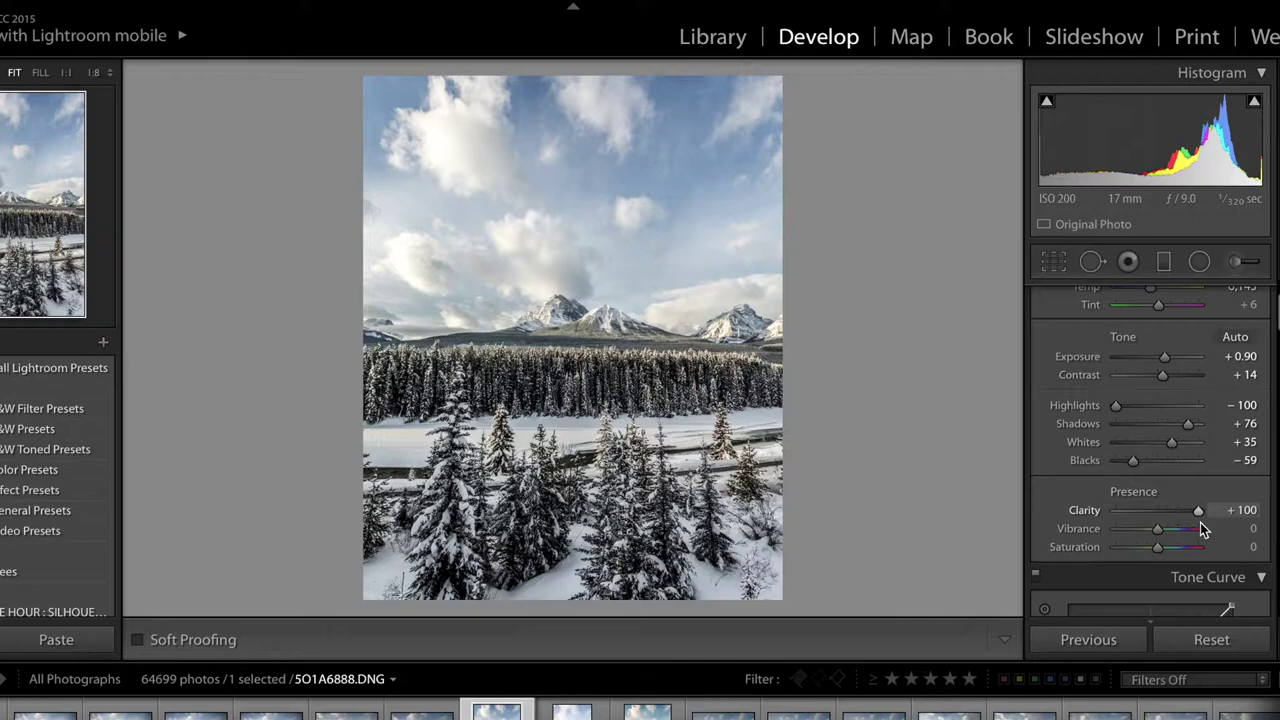
pyautogui.moveTo(1200, 522); pyautogui.dragTo(1160, 520)
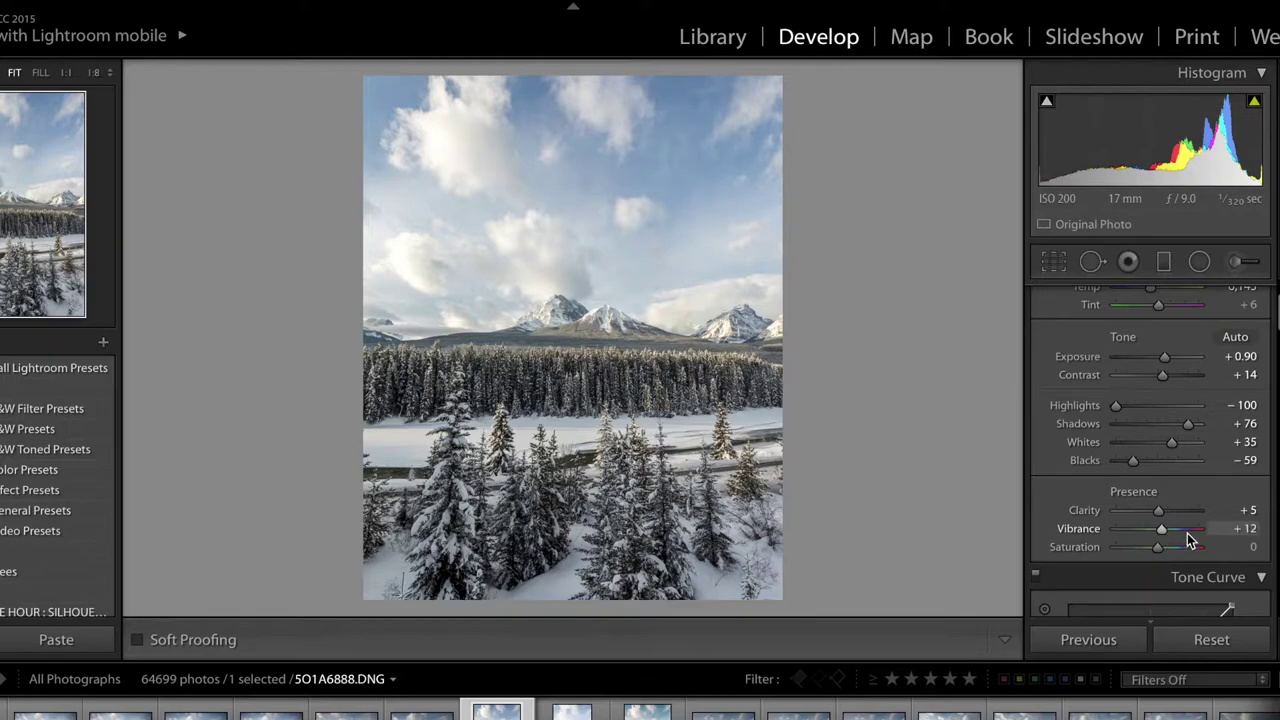
# Try Vibrance at +100 and return it to 0
pyautogui.moveTo(1184, 540); pyautogui.dragTo(1204, 532)
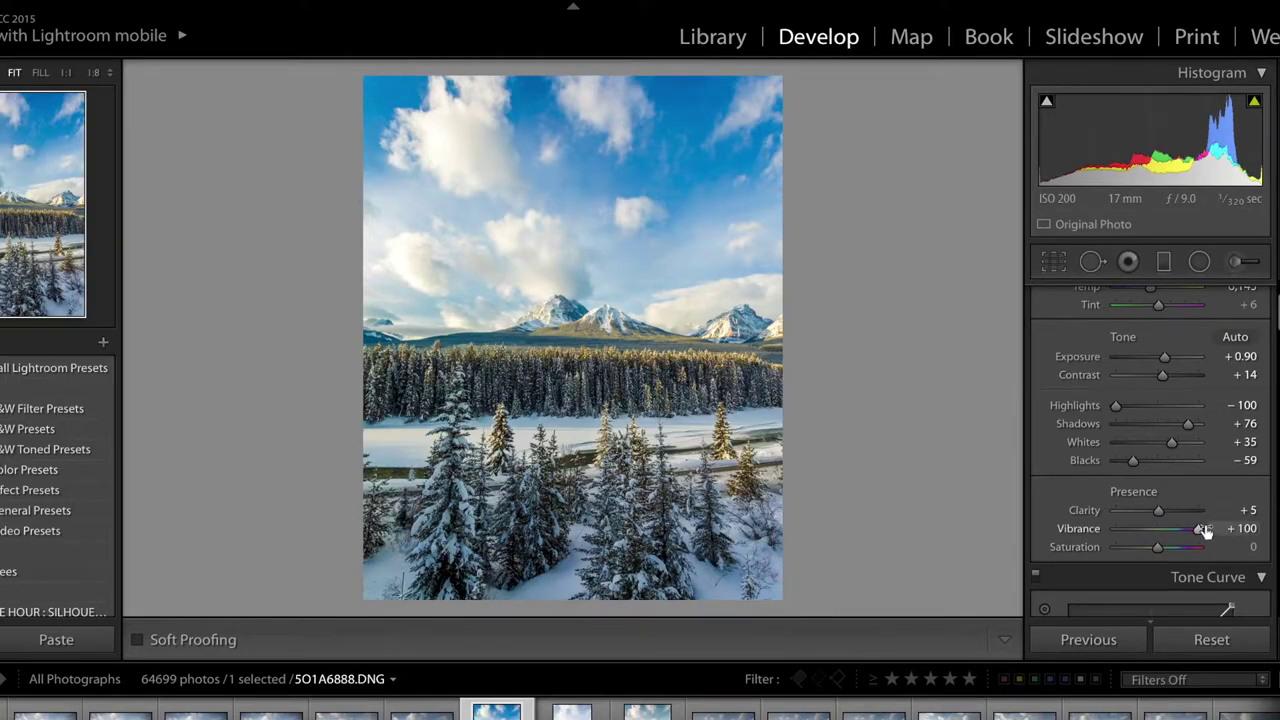
pyautogui.moveTo(1199, 532); pyautogui.dragTo(1158, 533)
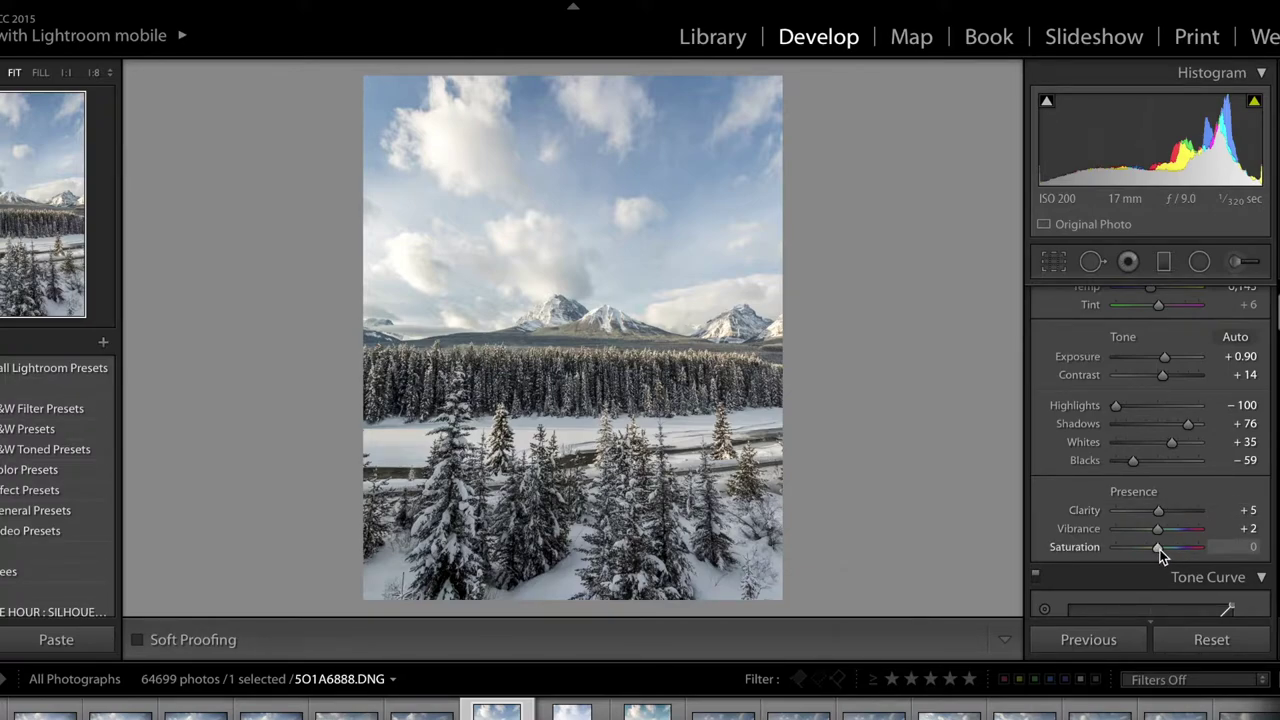
pyautogui.moveTo(1159, 530); pyautogui.dragTo(1160, 530)
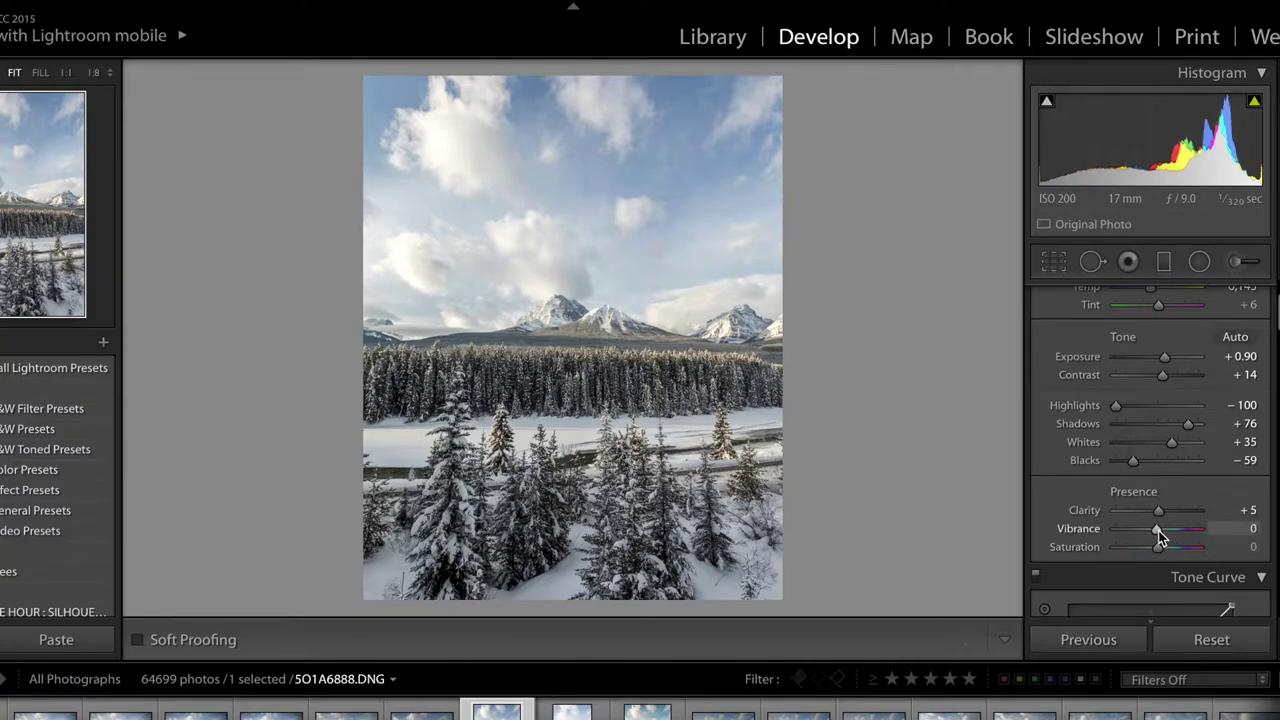
pyautogui.click(1250, 530)
pyautogui.write('0')
pyautogui.press('Return')
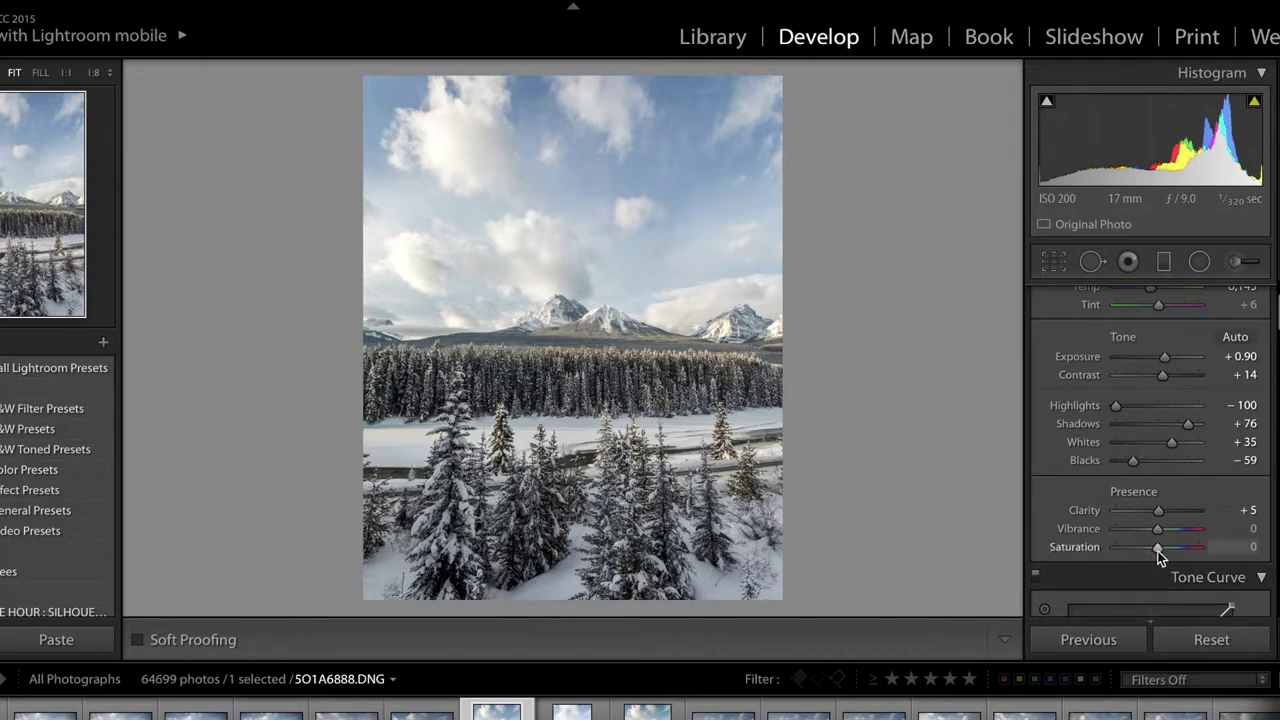
# Try Saturation at +100 and settle on +12
pyautogui.moveTo(1160, 548); pyautogui.dragTo(1218, 550)
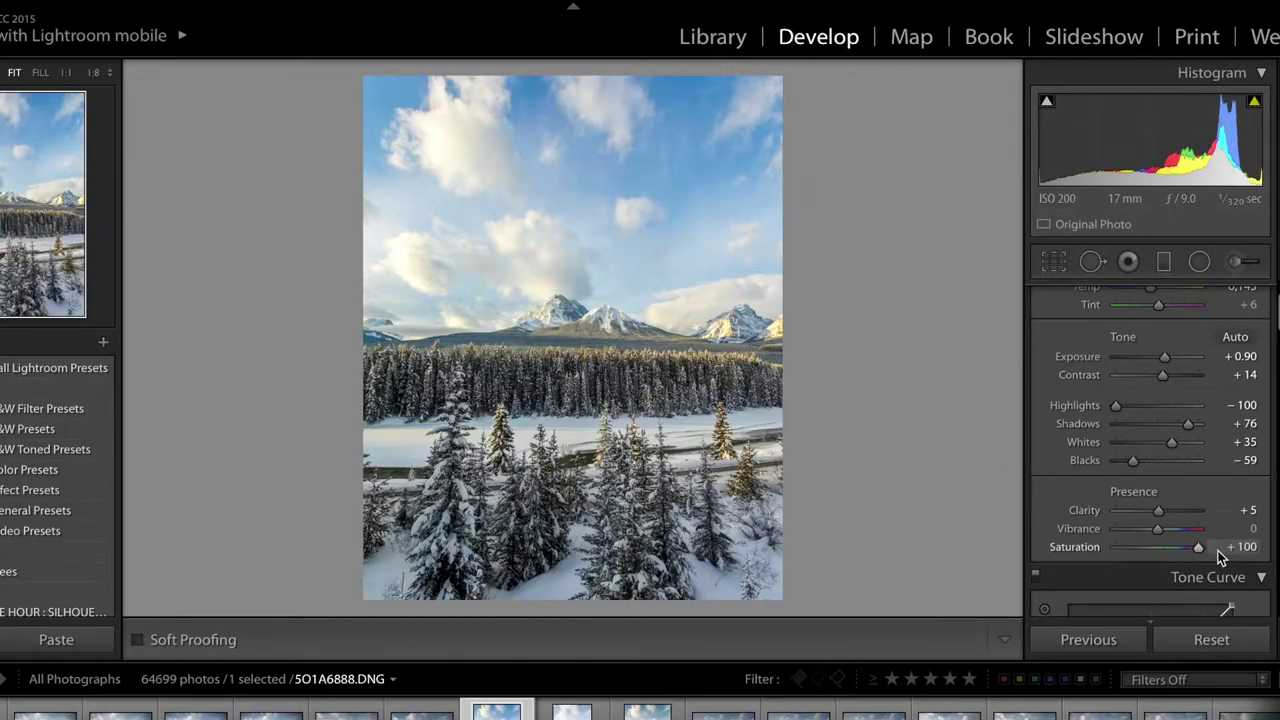
pyautogui.moveTo(1206, 552); pyautogui.dragTo(1163, 552)
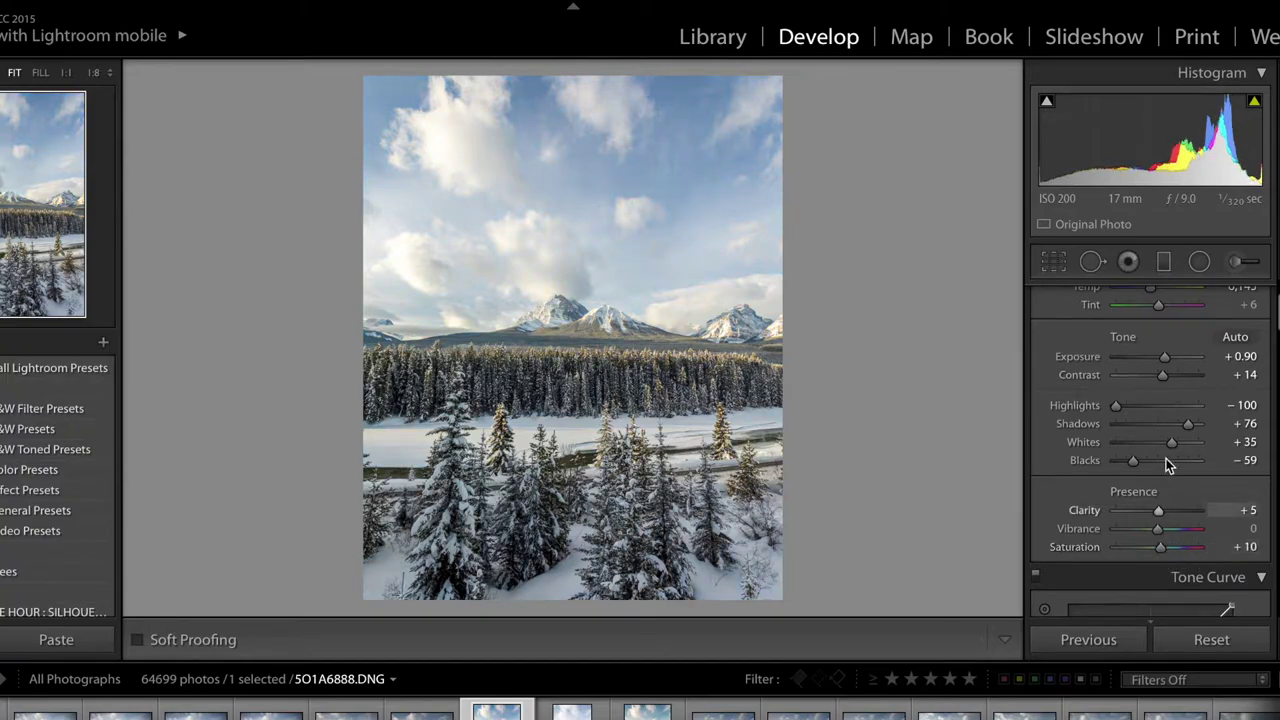
pyautogui.moveTo(1161, 549); pyautogui.dragTo(1162, 548)
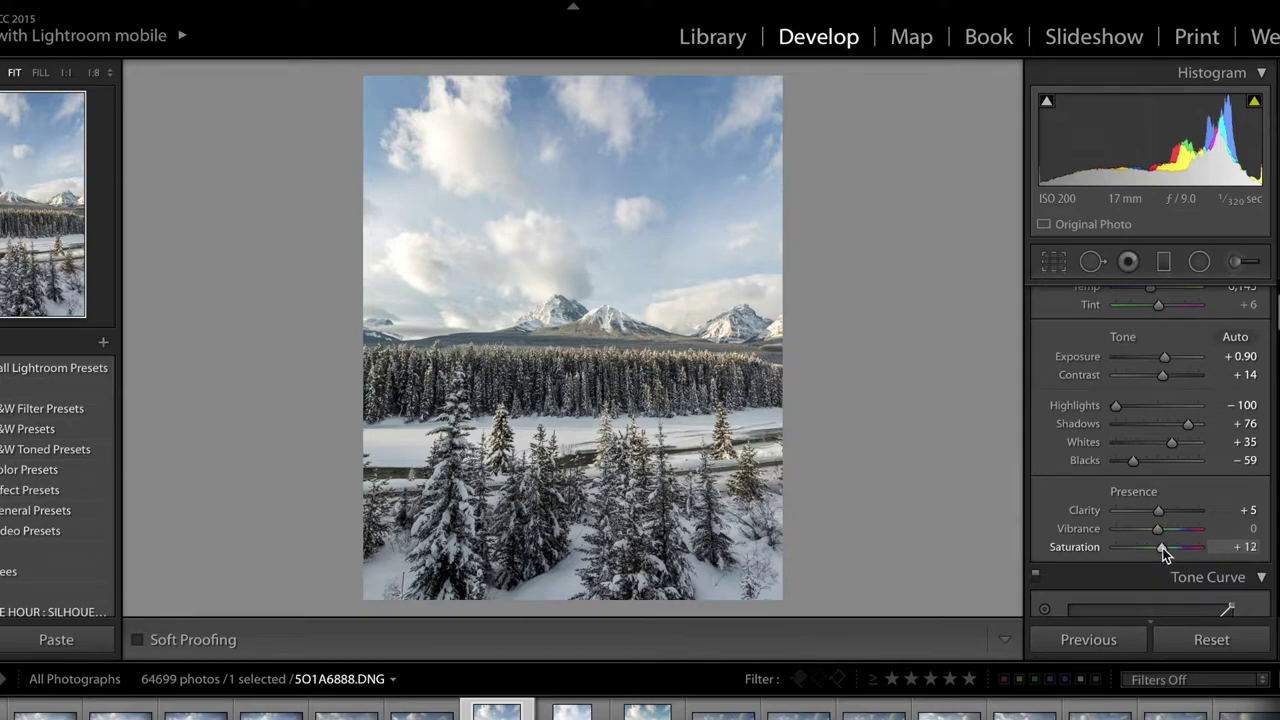
# Switch the Tone Curve to its region sliders and back to the editable point curve
pyautogui.scroll(-3, 1172, 530)
pyautogui.scroll(-2, 1172, 527)
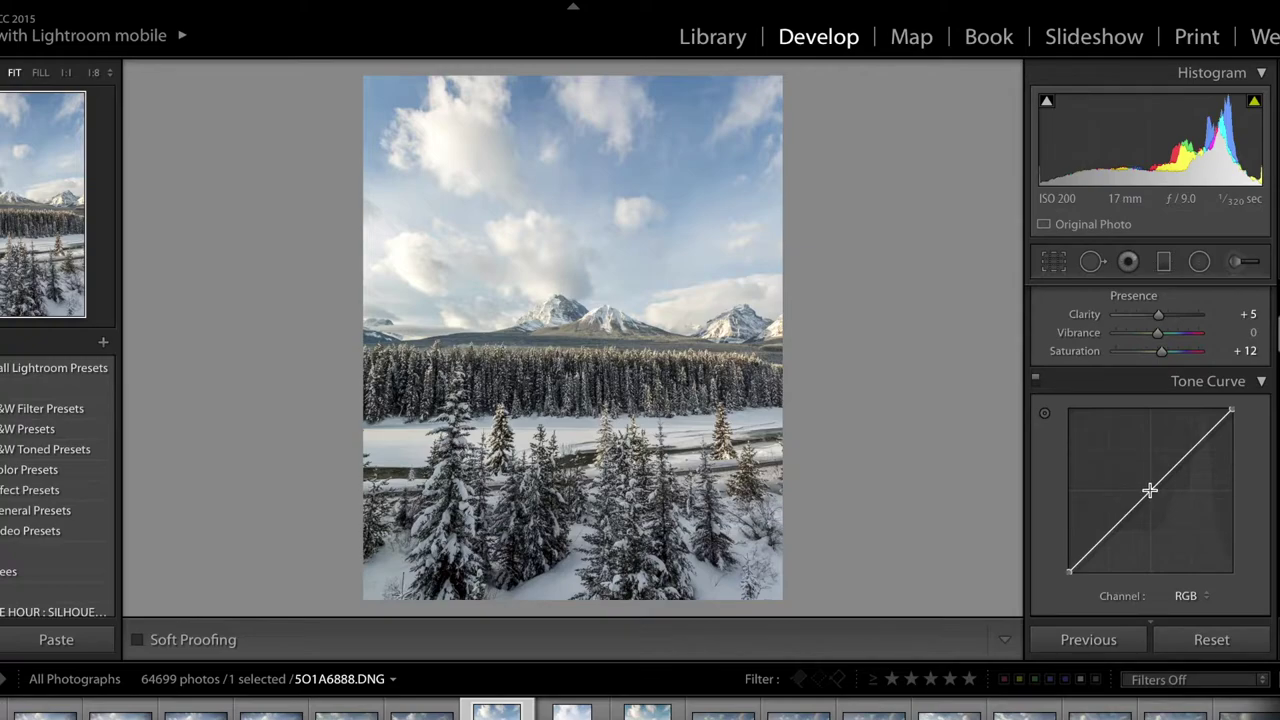
pyautogui.scroll(-3, 1186, 565)
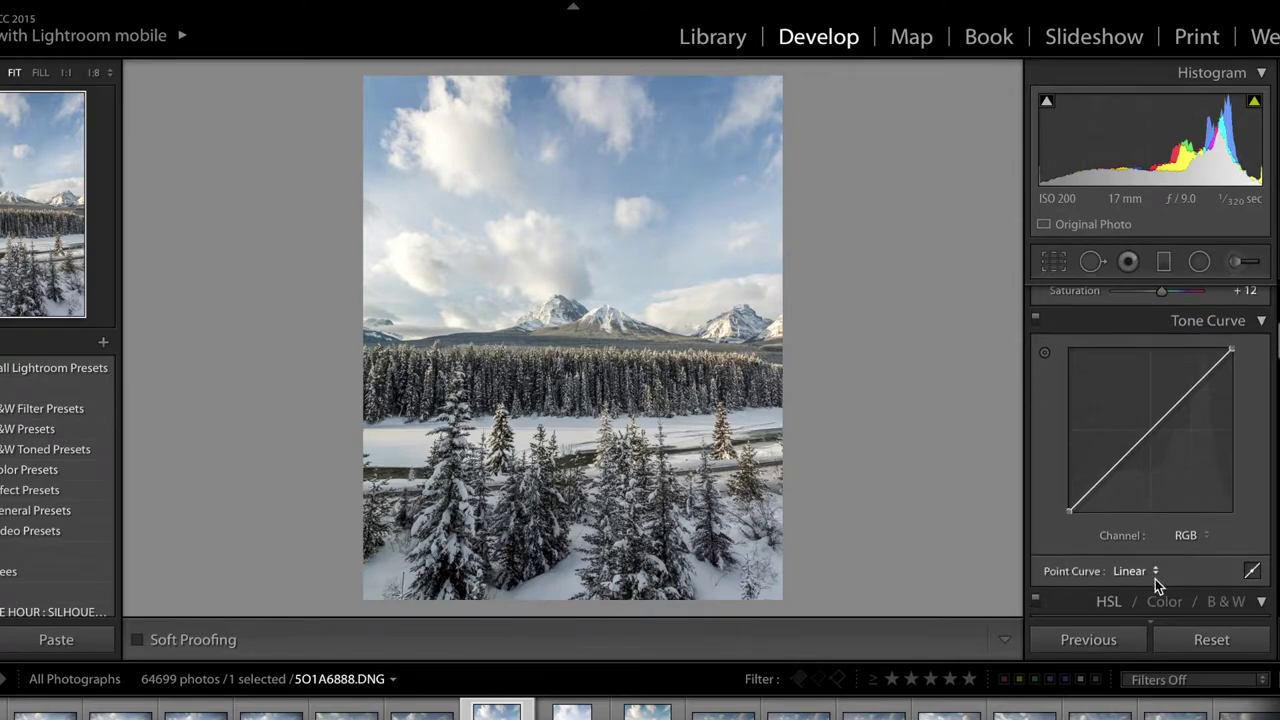
pyautogui.click(1250, 571)
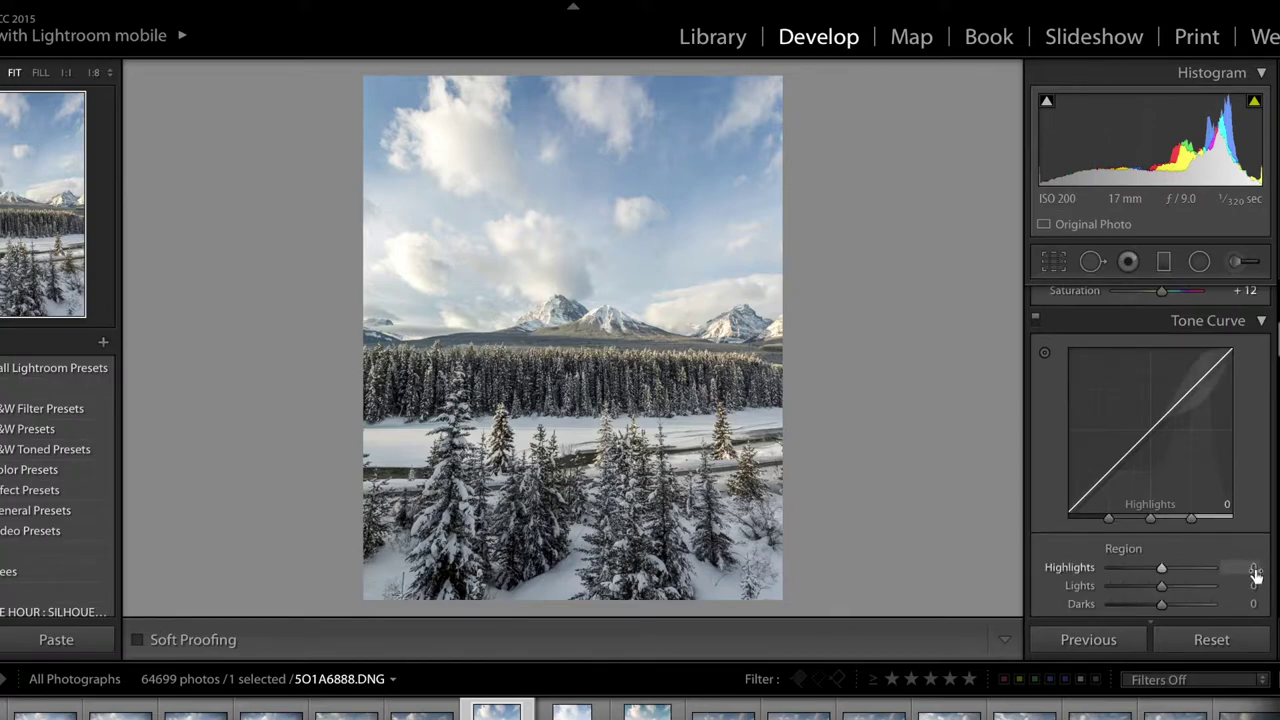
pyautogui.scroll(-3, 1253, 576)
pyautogui.scroll(-1, 1253, 580)
pyautogui.click(1252, 573)
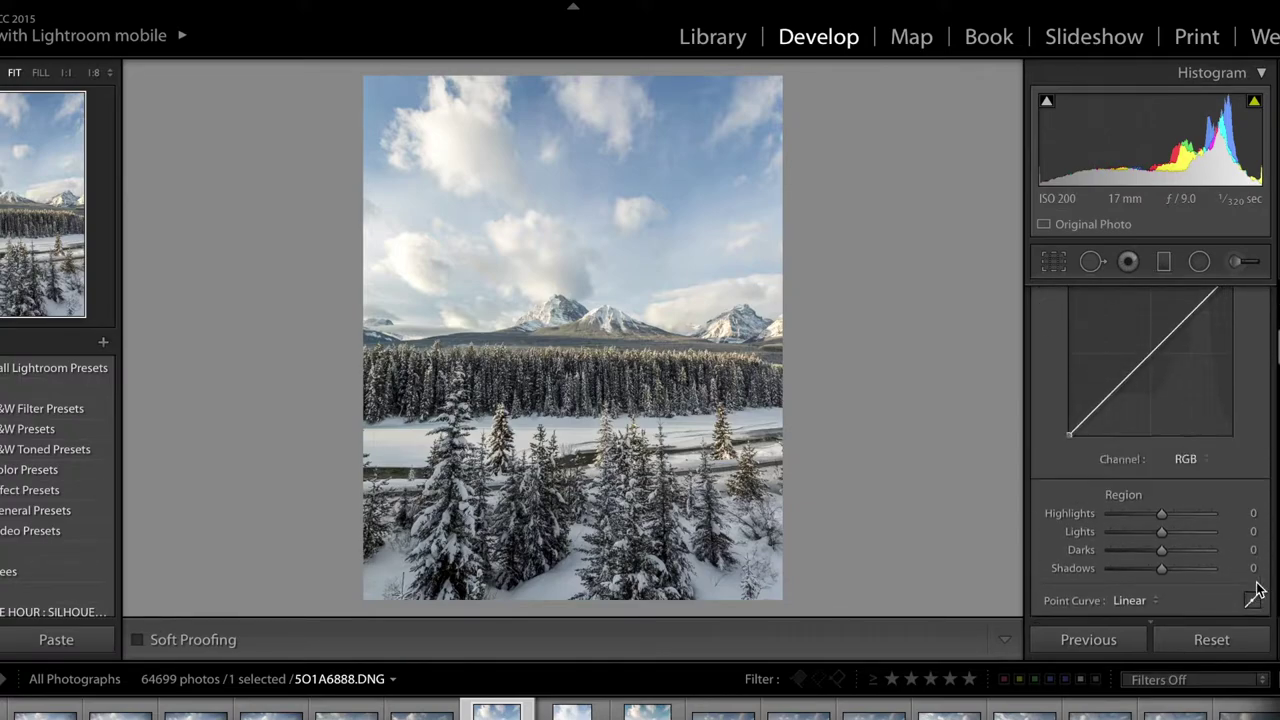
pyautogui.scroll(-3, 1255, 590)
pyautogui.scroll(3, 1143, 389)
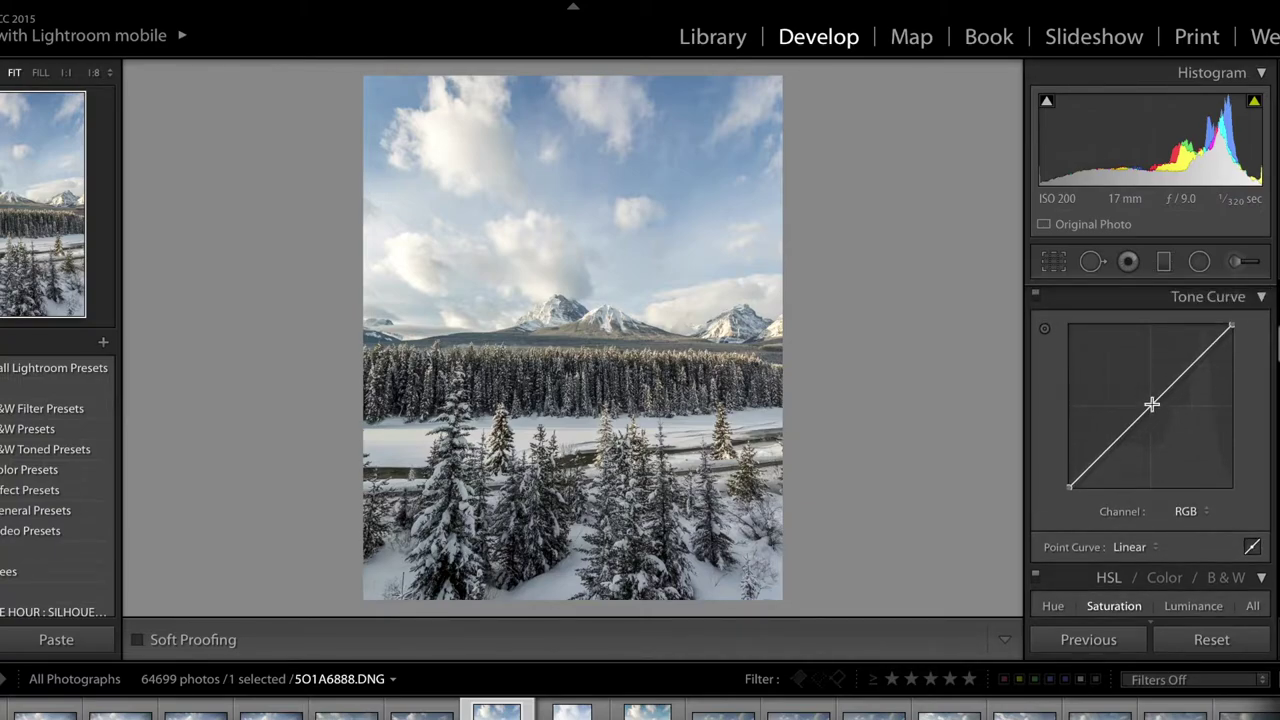
# Add three points to the RGB tone curve, at its centre and at the lower and upper quarter marks
pyautogui.click(1150, 406)
pyautogui.click(1108, 450)
pyautogui.click(1190, 367)
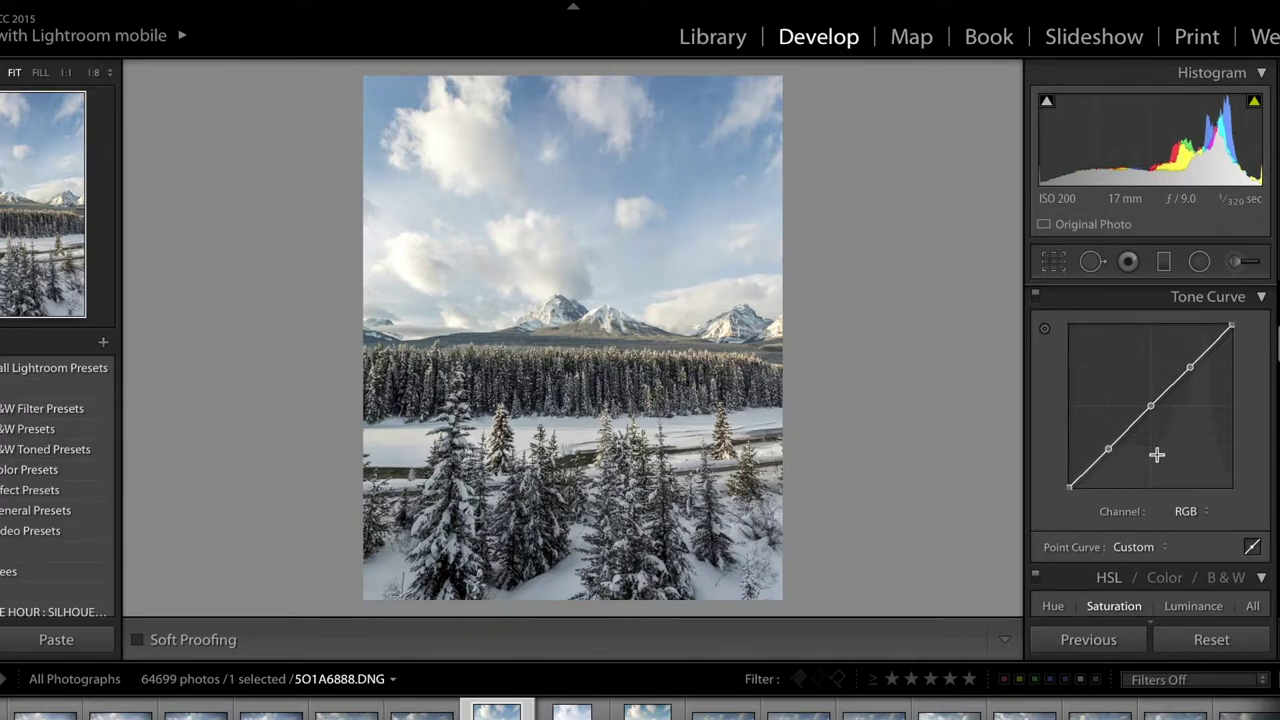
pyautogui.scroll(1, 1165, 428)
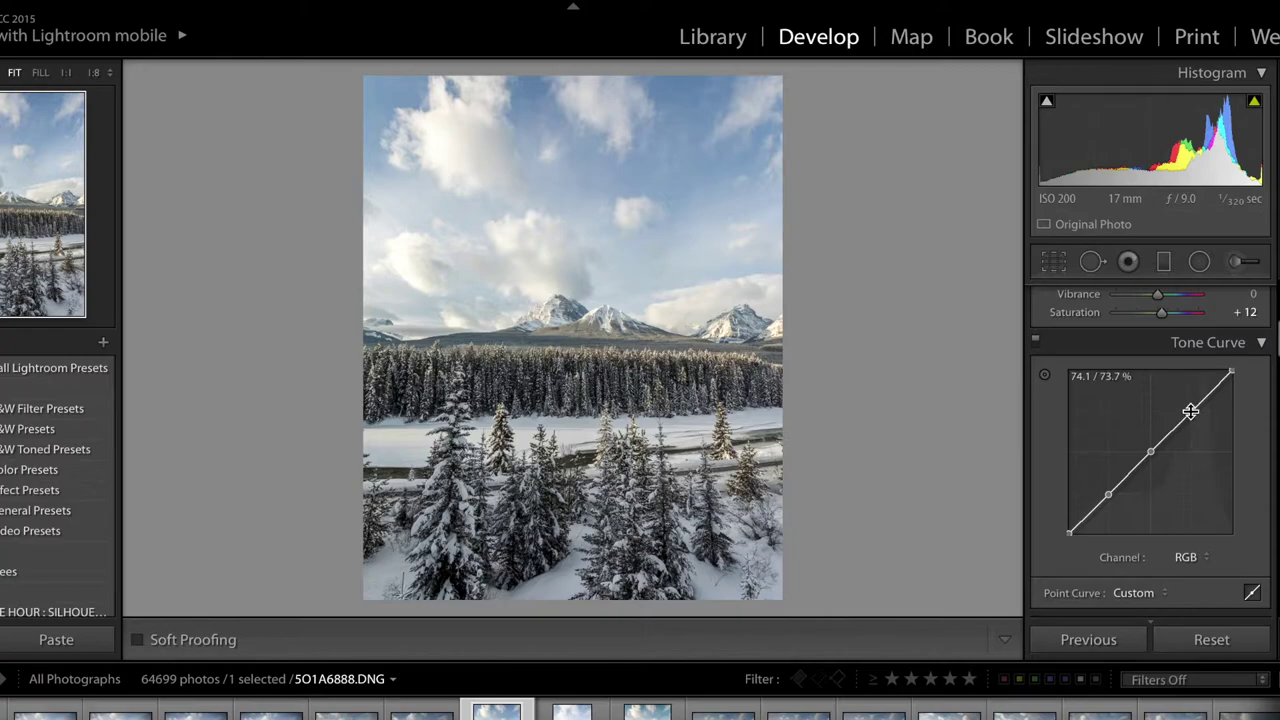
# Pull the RGB curve's upper quarter point slightly below the diagonal and shift the centre and lower quarter points slightly towards the dark end
pyautogui.moveTo(1190, 411)
pyautogui.mouseDown()
pyautogui.moveTo(1175, 405)
pyautogui.moveTo(1203, 440)
pyautogui.moveTo(1189, 420)
pyautogui.mouseUp()
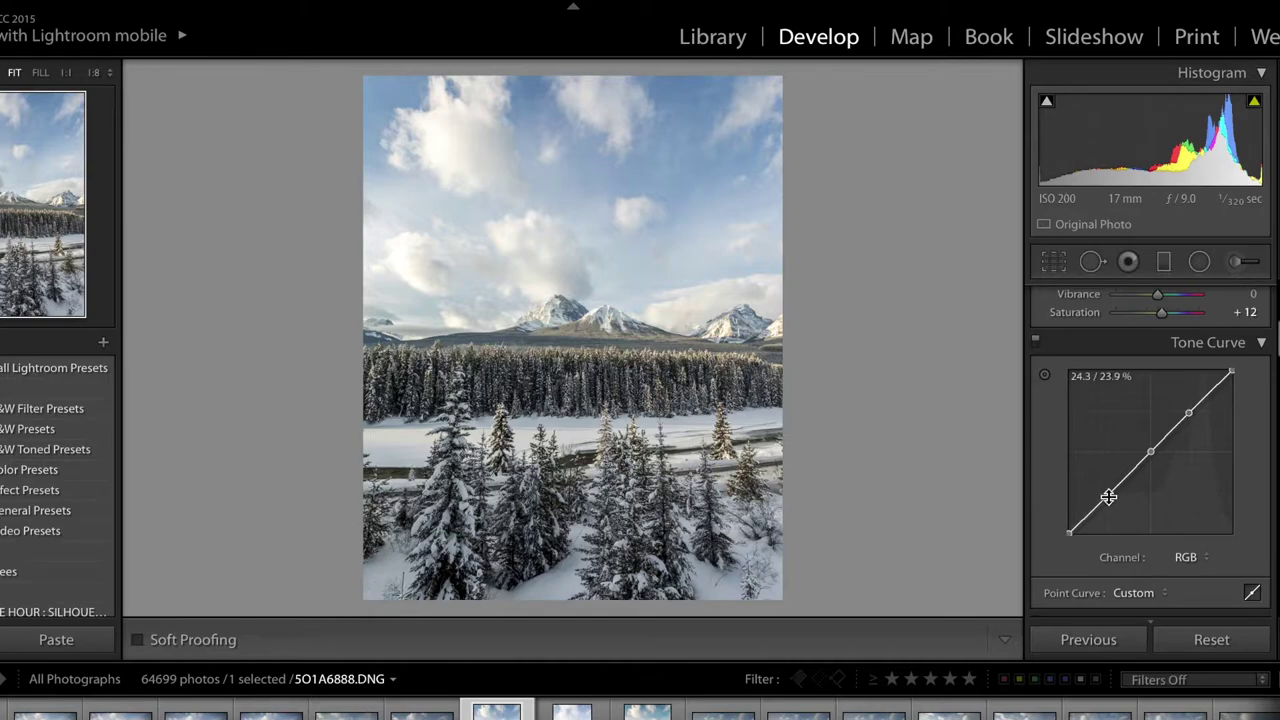
pyautogui.moveTo(1112, 503)
pyautogui.mouseDown()
pyautogui.moveTo(1097, 487)
pyautogui.moveTo(1103, 508)
pyautogui.moveTo(1104, 497)
pyautogui.mouseUp()
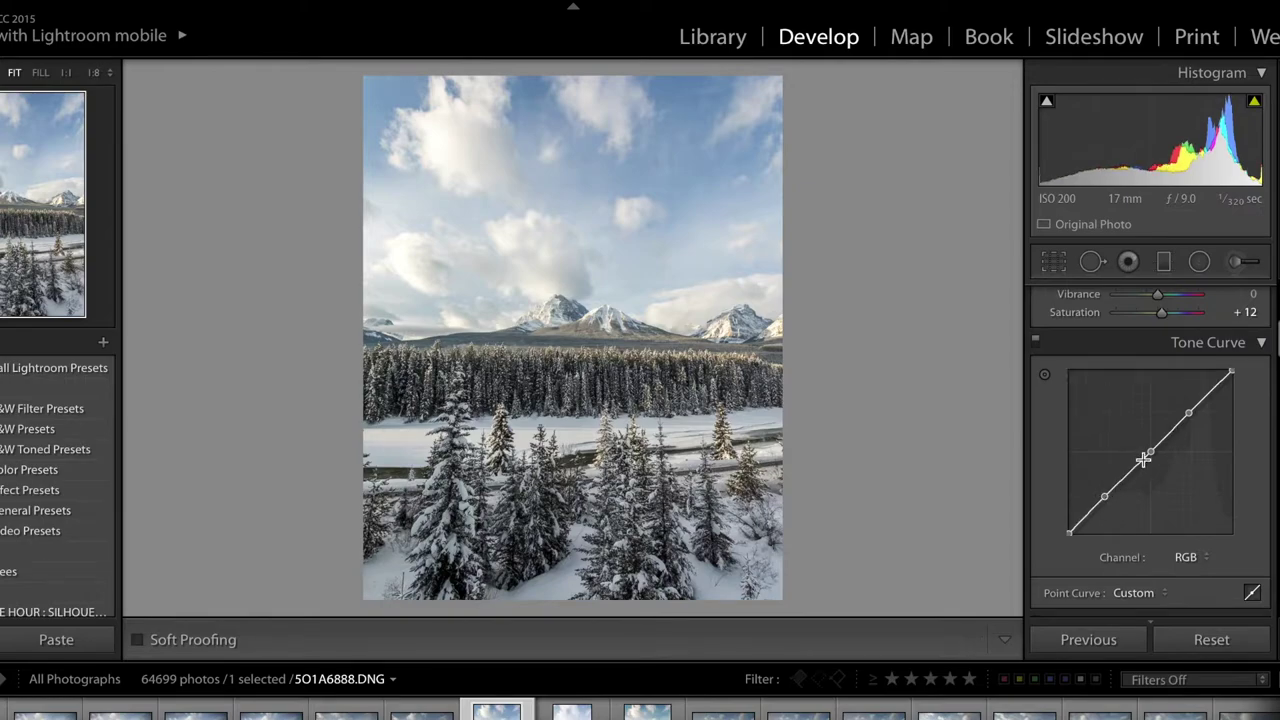
pyautogui.moveTo(1148, 455)
pyautogui.mouseDown()
pyautogui.moveTo(1138, 447)
pyautogui.moveTo(1156, 464)
pyautogui.moveTo(1146, 455)
pyautogui.mouseUp()
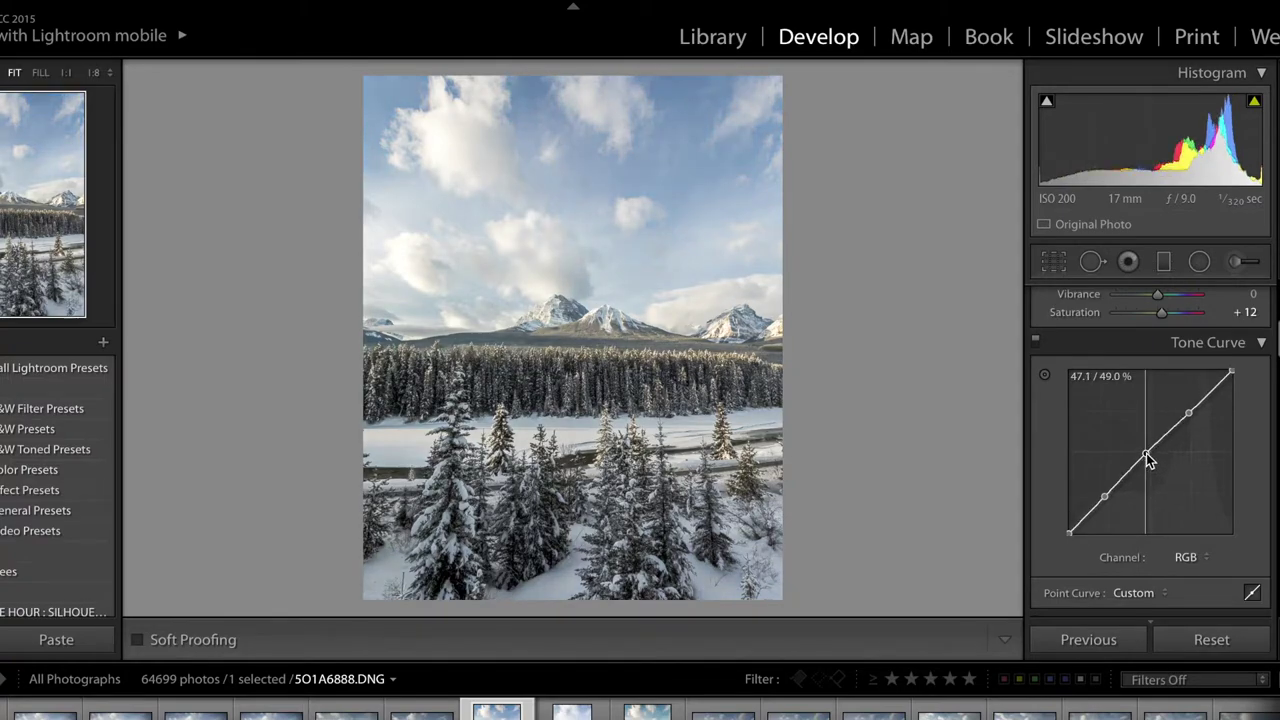
pyautogui.click(1103, 497)
pyautogui.moveTo(1190, 413)
pyautogui.mouseDown()
pyautogui.moveTo(1199, 428)
pyautogui.moveTo(1194, 418)
pyautogui.mouseUp()
pyautogui.moveTo(1104, 494); pyautogui.dragTo(1099, 503)
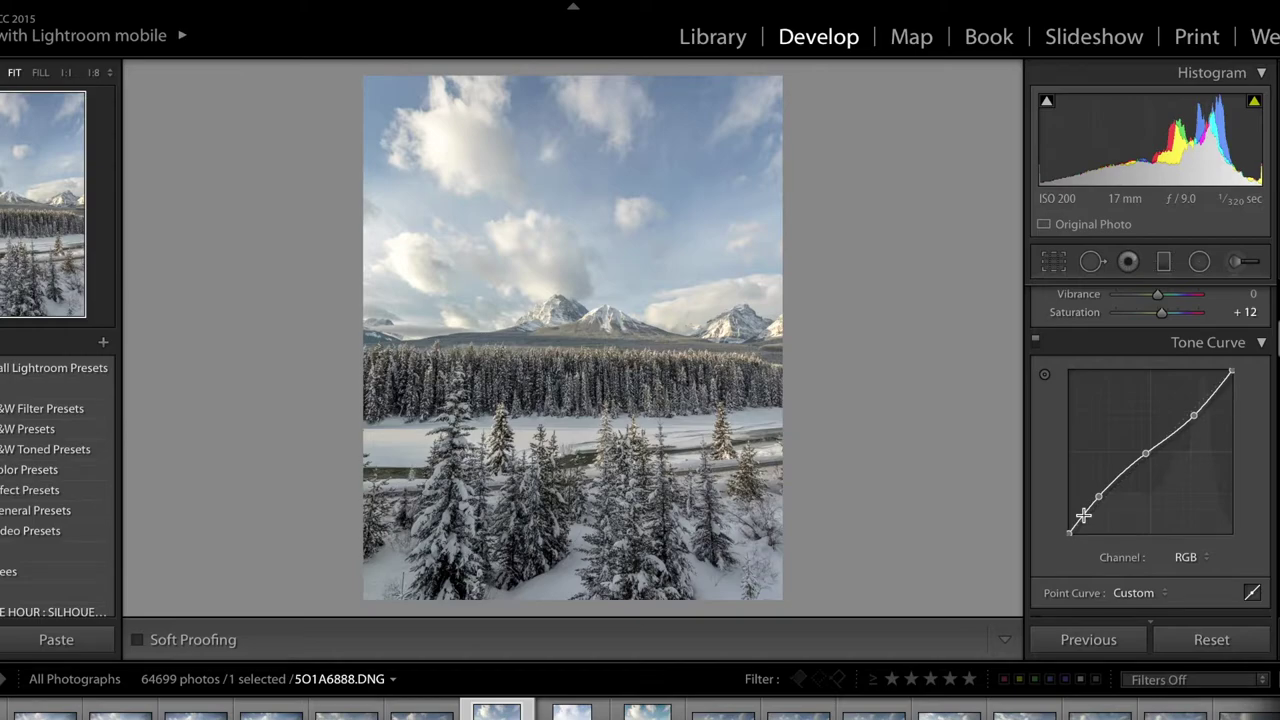
# Fade the RGB curve's extremes by raising the black endpoint and an added point beside it, and slightly lowering the white endpoint
pyautogui.click(1086, 514)
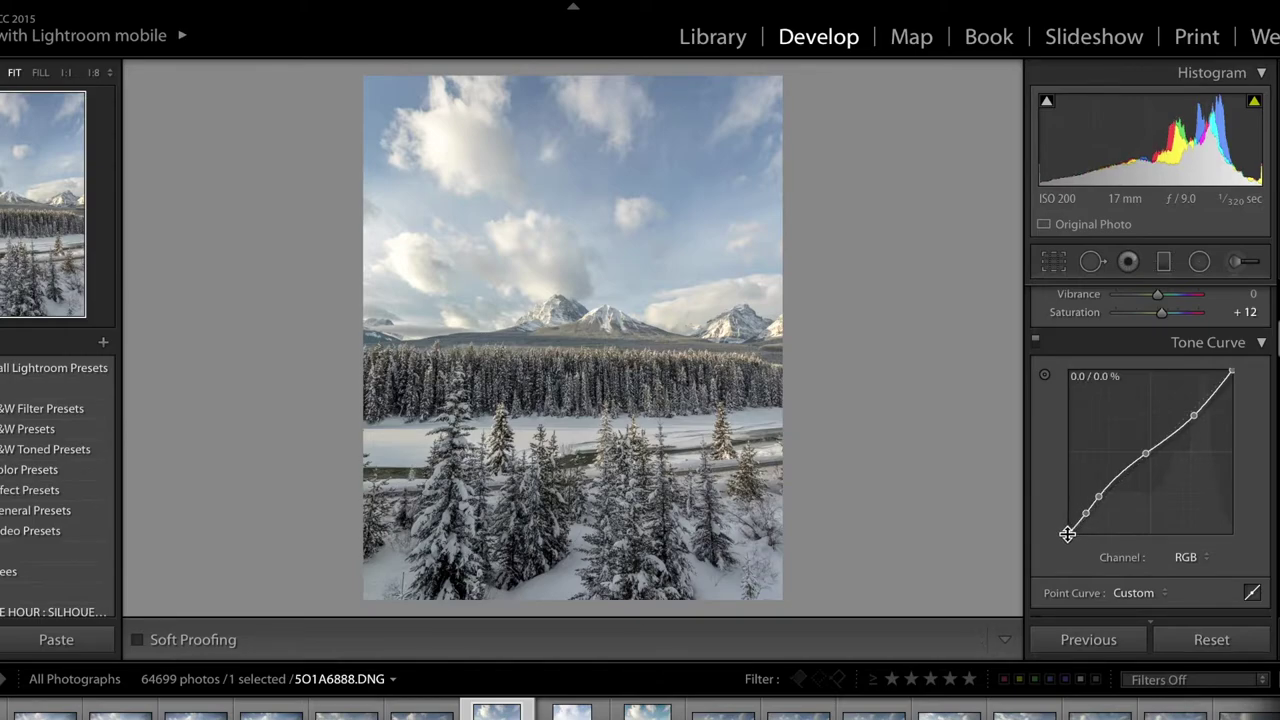
pyautogui.moveTo(1068, 534); pyautogui.dragTo(1053, 516)
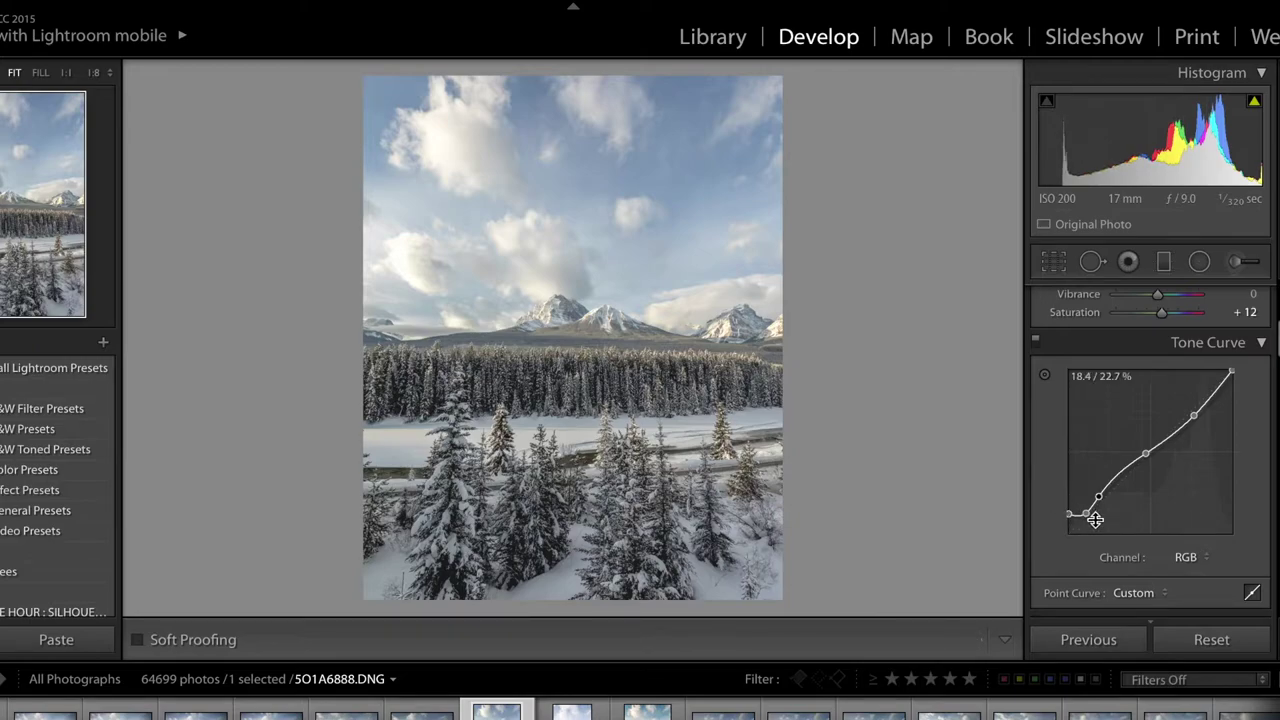
pyautogui.moveTo(1086, 516); pyautogui.dragTo(1083, 508)
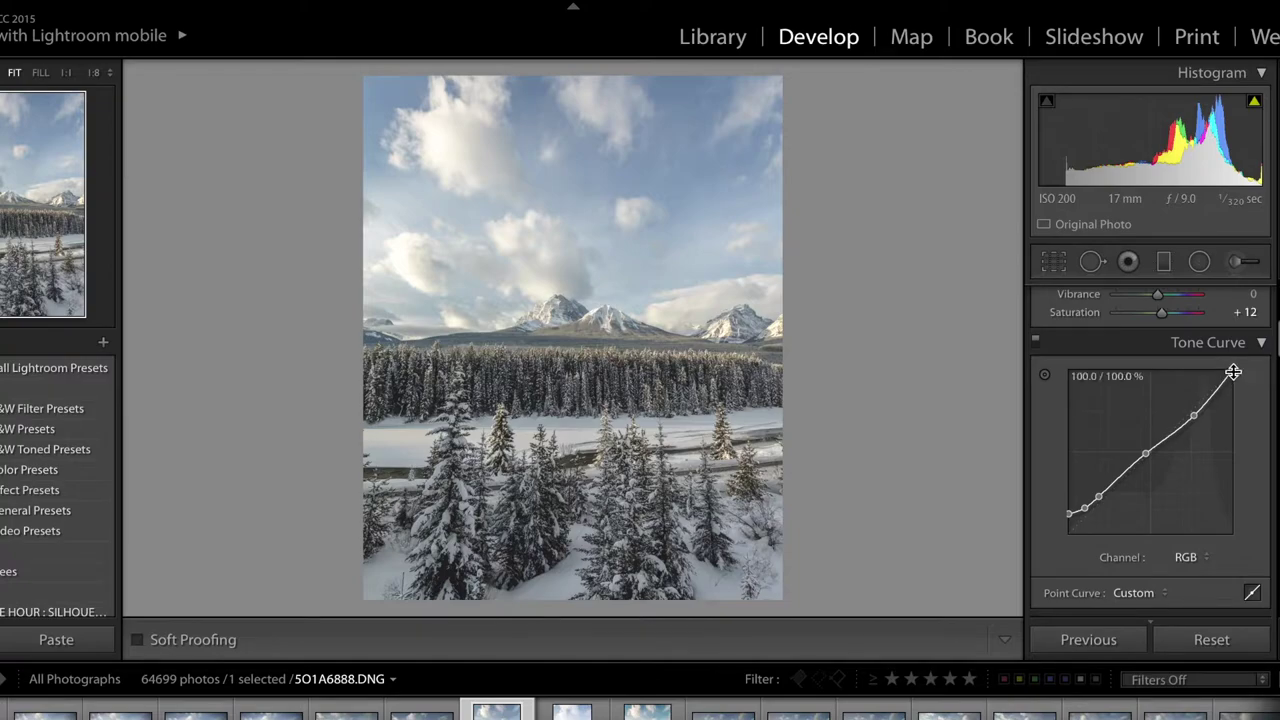
pyautogui.moveTo(1233, 372); pyautogui.dragTo(1238, 381)
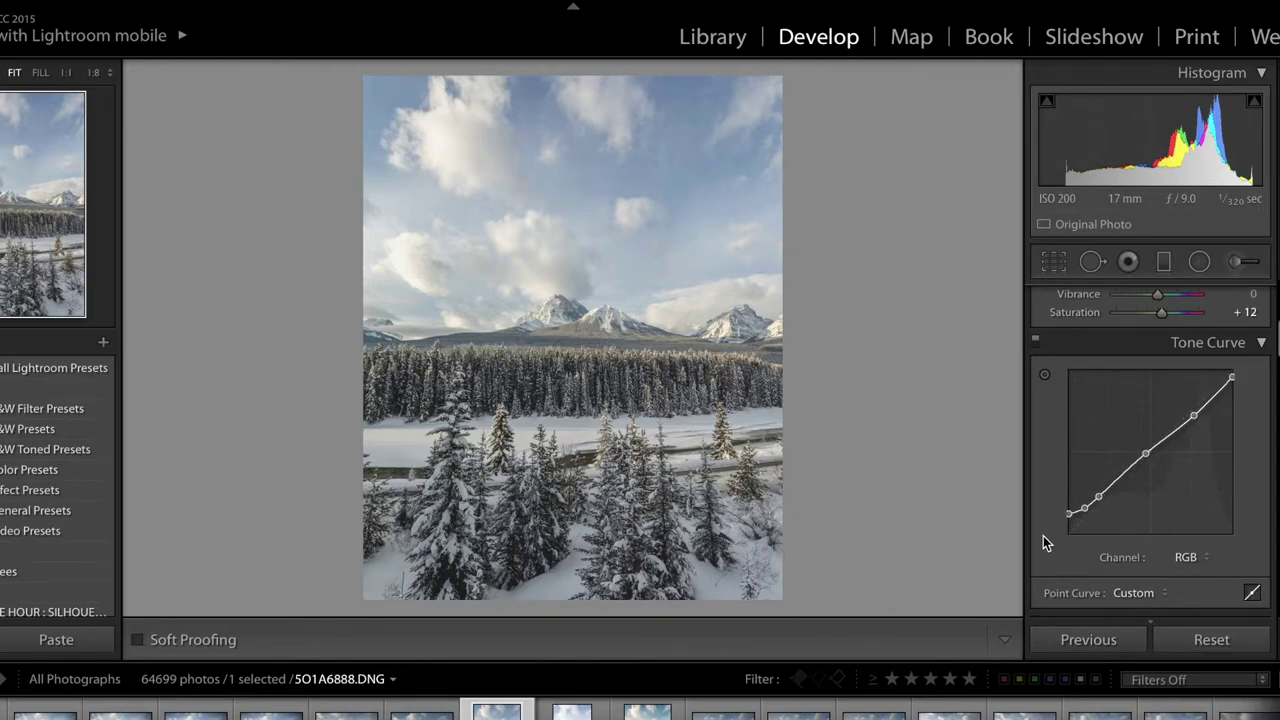
# Look through the Hue, Saturation and Luminance sliders of the HSL adjustments and the alternative Color view
pyautogui.scroll(-4, 1165, 522)
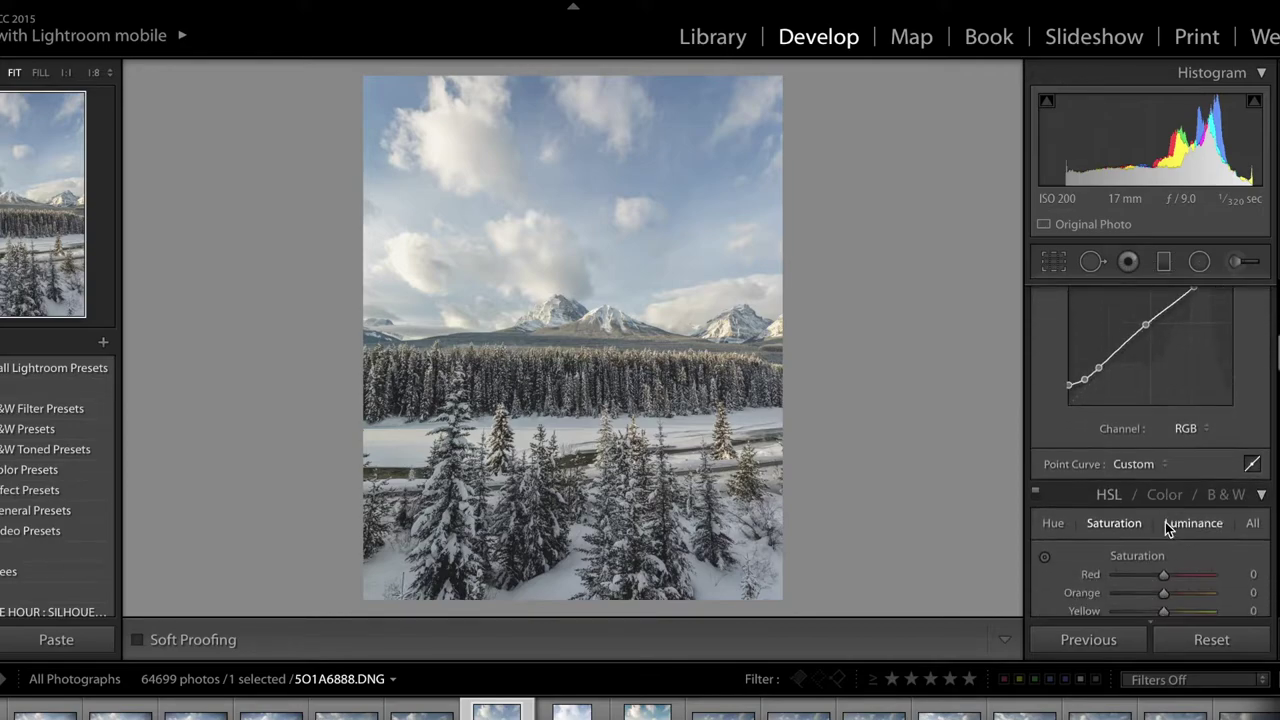
pyautogui.scroll(-3, 1165, 522)
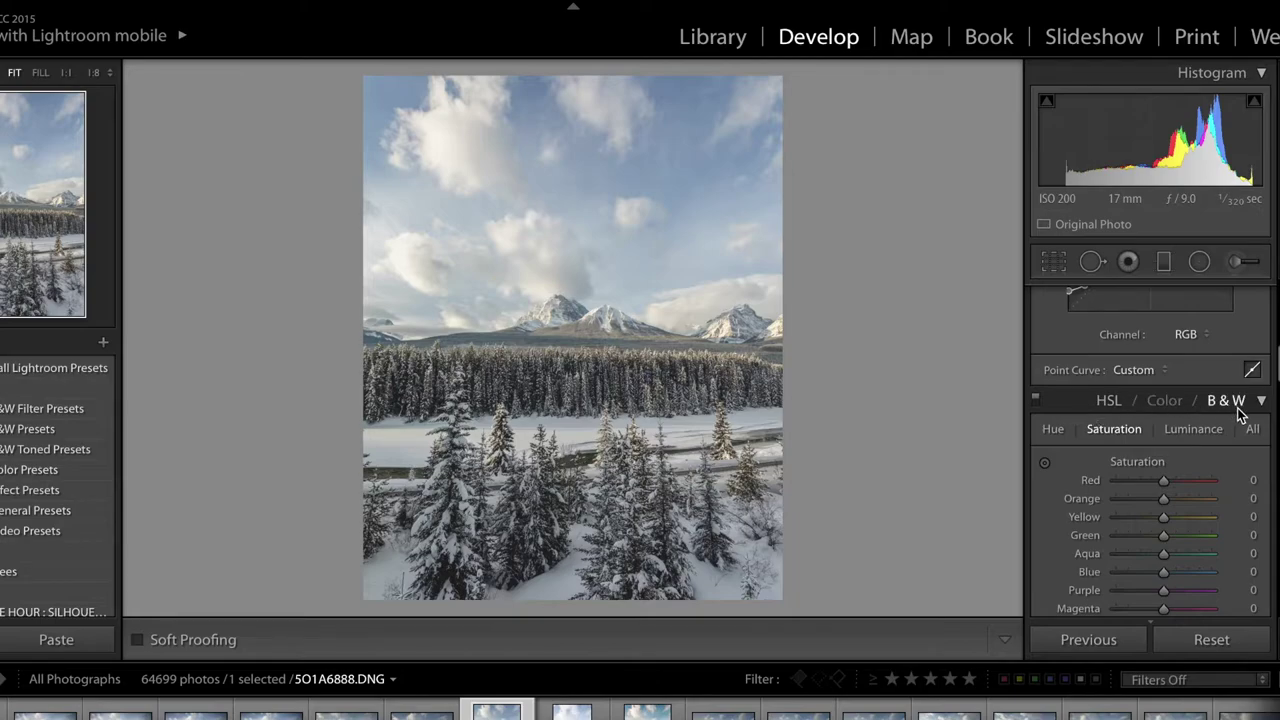
pyautogui.click(1057, 431)
pyautogui.click(1112, 428)
pyautogui.click(1185, 431)
pyautogui.click(1175, 401)
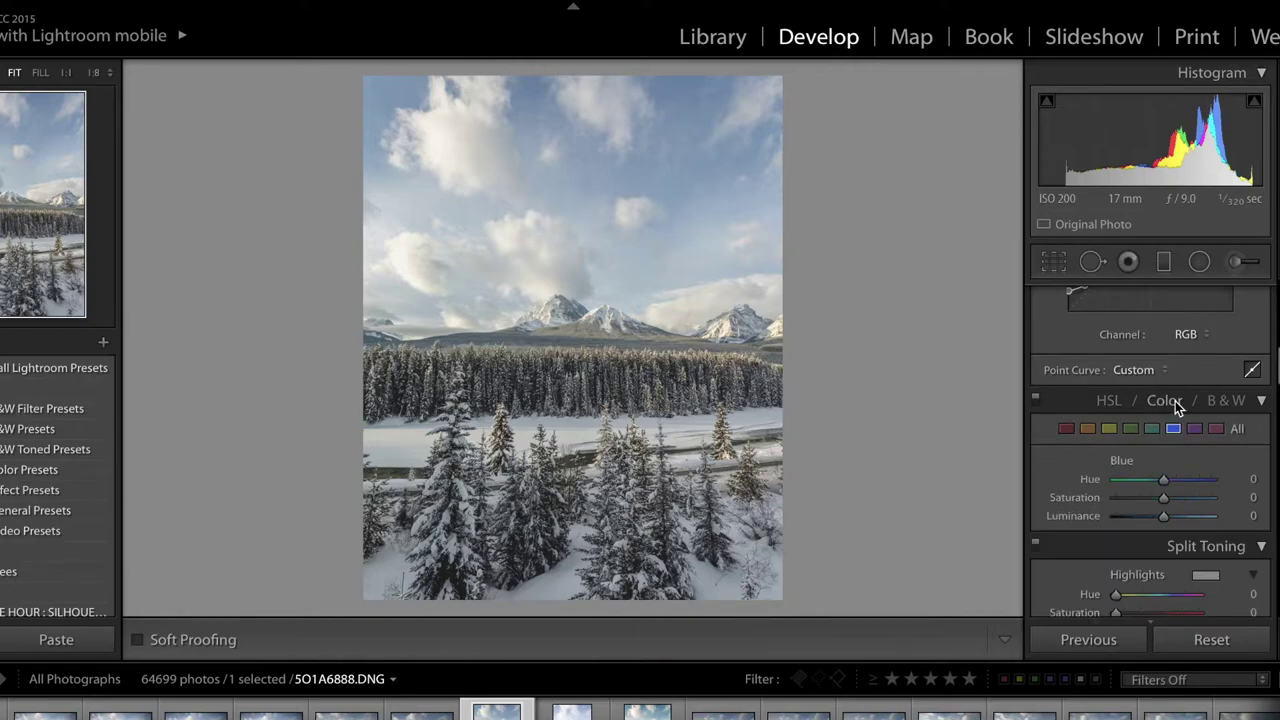
pyautogui.click(1115, 405)
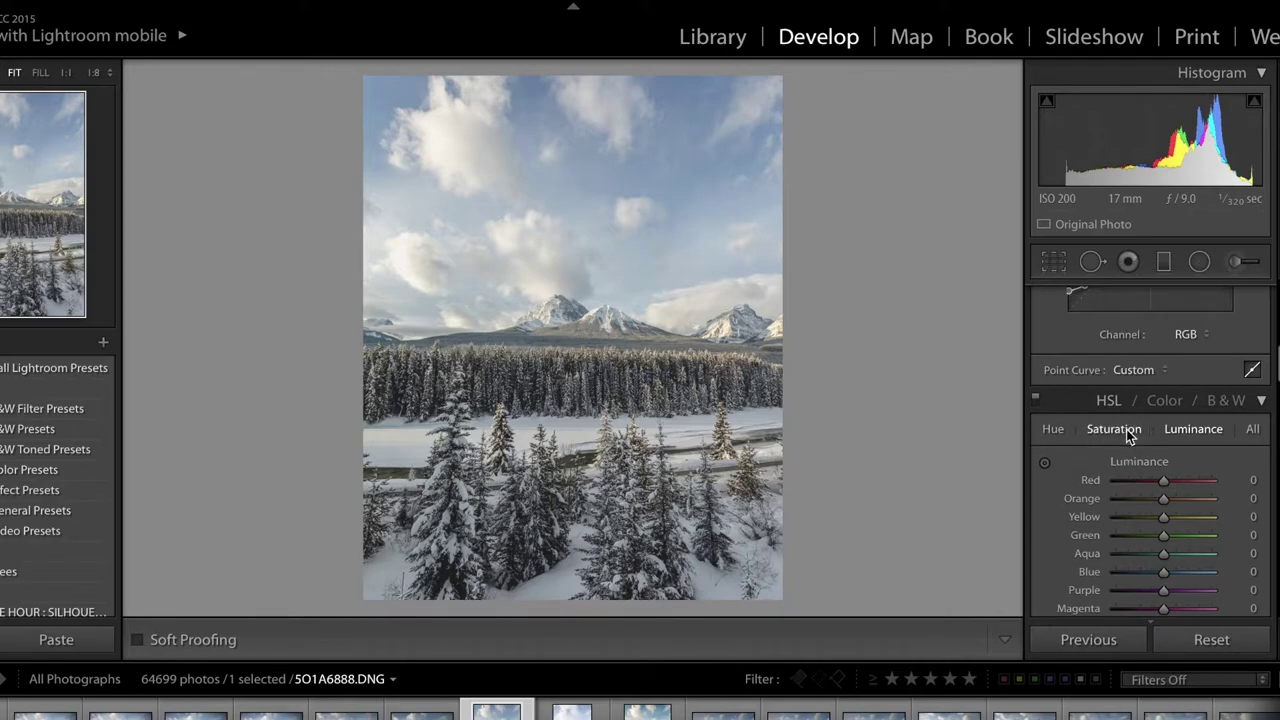
pyautogui.click(1056, 430)
# Try the HSL Blue saturation at +59, settle on +32, and set the Green saturation to +34
pyautogui.click(1113, 433)
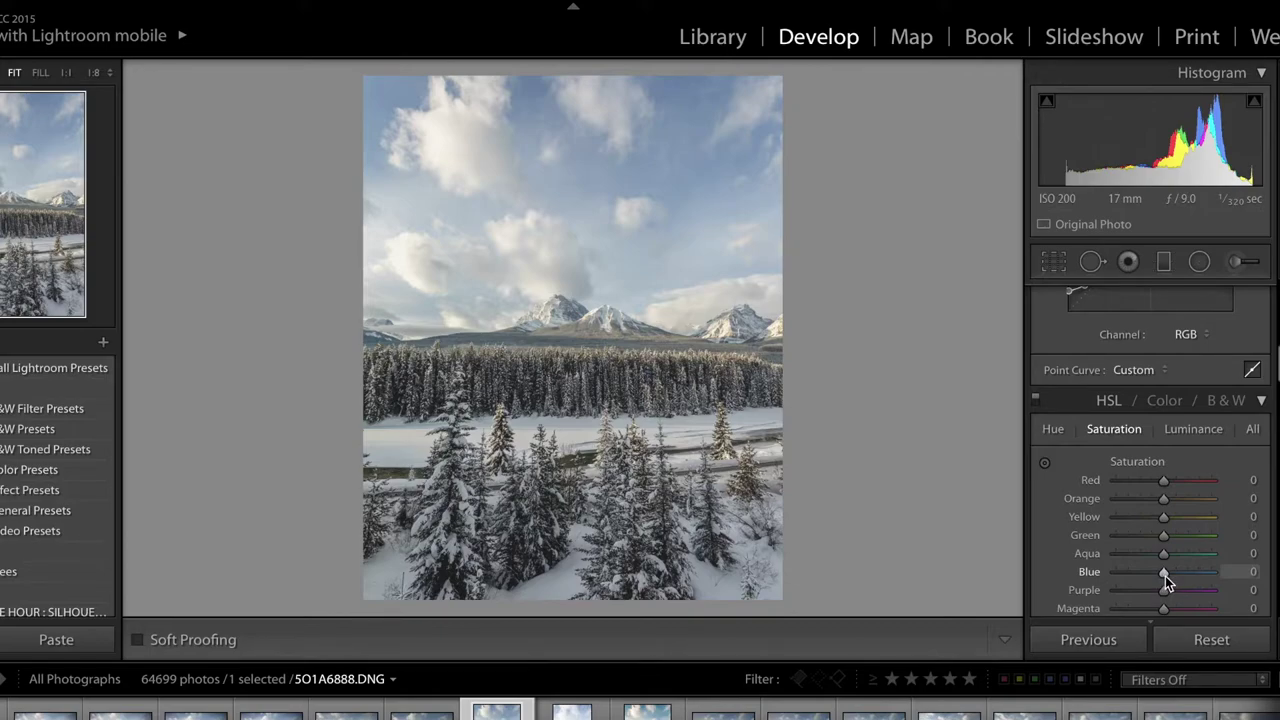
pyautogui.moveTo(1165, 576); pyautogui.dragTo(1191, 575)
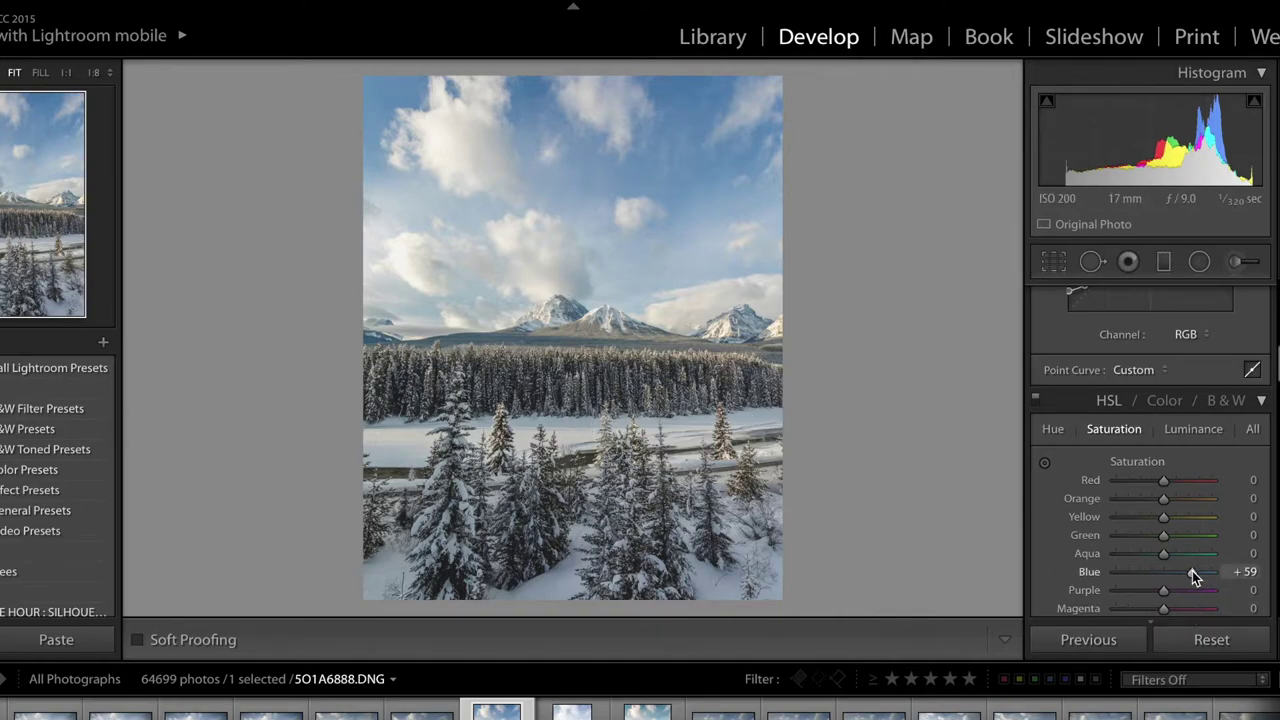
pyautogui.moveTo(1190, 575); pyautogui.dragTo(1176, 575)
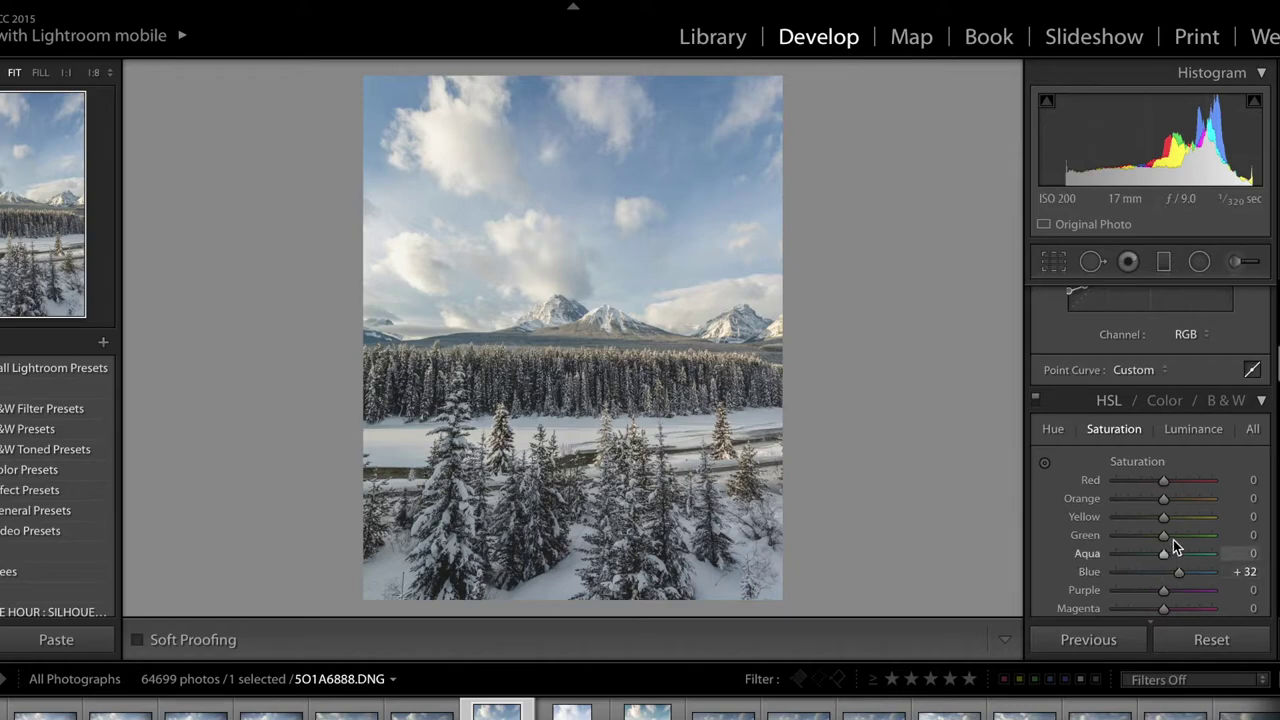
pyautogui.moveTo(1167, 536); pyautogui.dragTo(1175, 537)
pyautogui.moveTo(1178, 538)
pyautogui.mouseDown()
pyautogui.moveTo(1198, 542)
pyautogui.moveTo(1183, 544)
pyautogui.mouseUp()
# Compare the Color view of the blue adjustments with the HSL view and return to the HSL sliders
pyautogui.click(1175, 400)
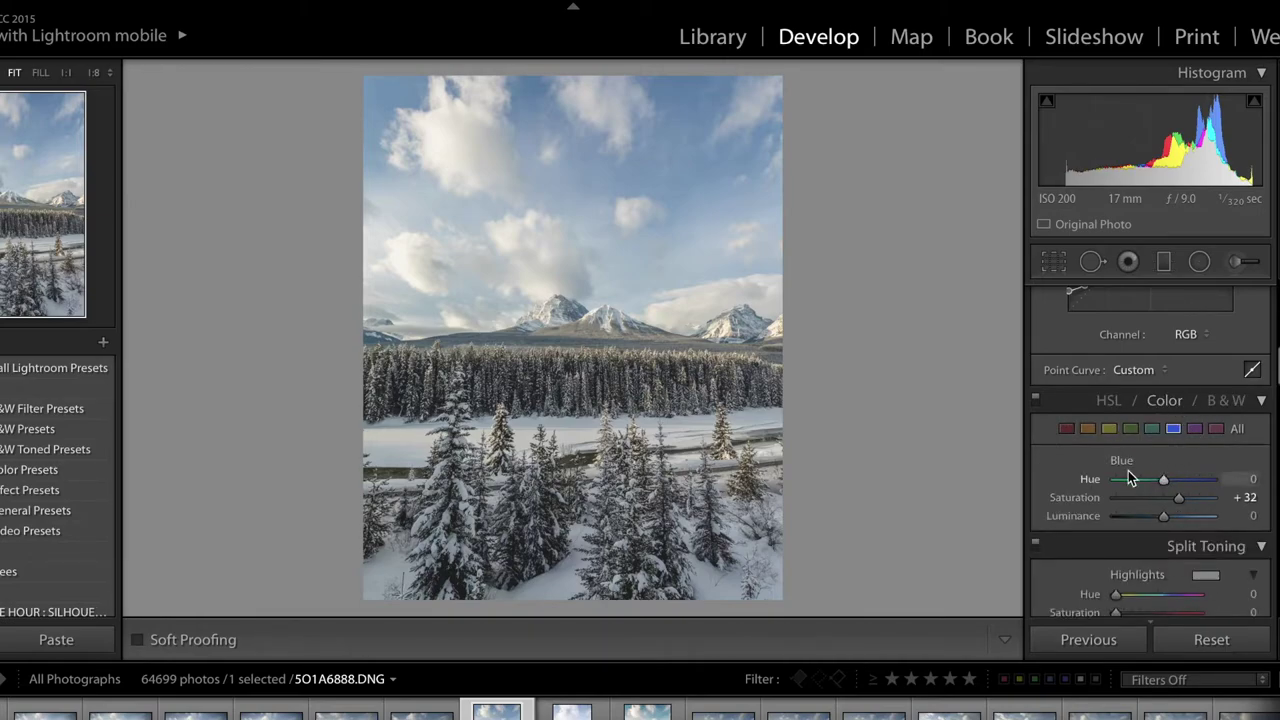
pyautogui.click(1110, 404)
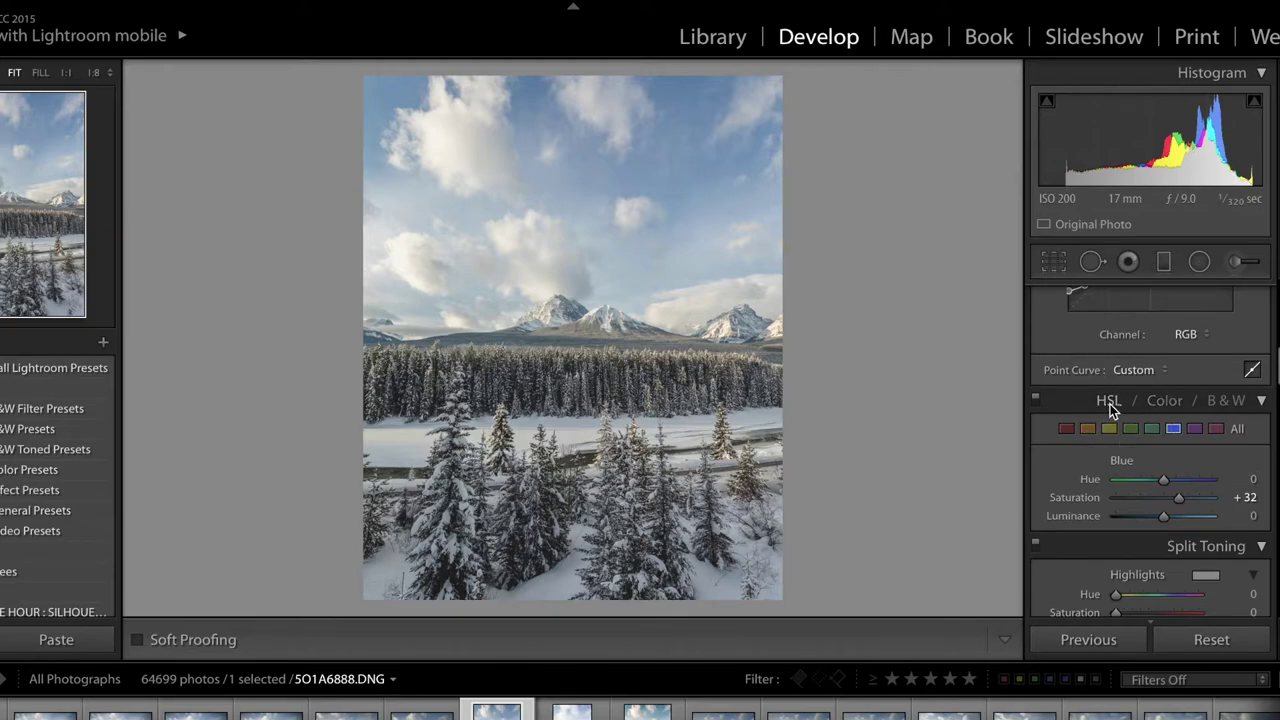
pyautogui.click(1162, 404)
pyautogui.click(1113, 401)
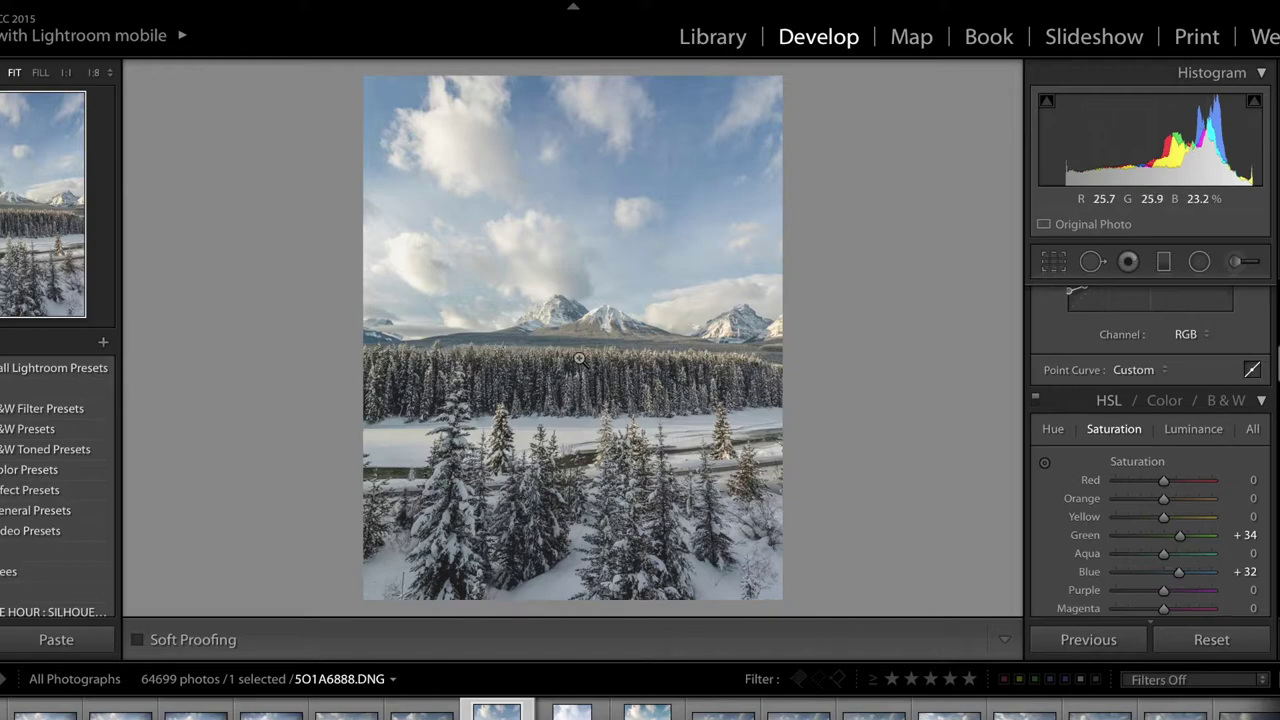
# Set the Sharpening Amount to 42 and its Masking to 33
pyautogui.scroll(-2, 1186, 566)
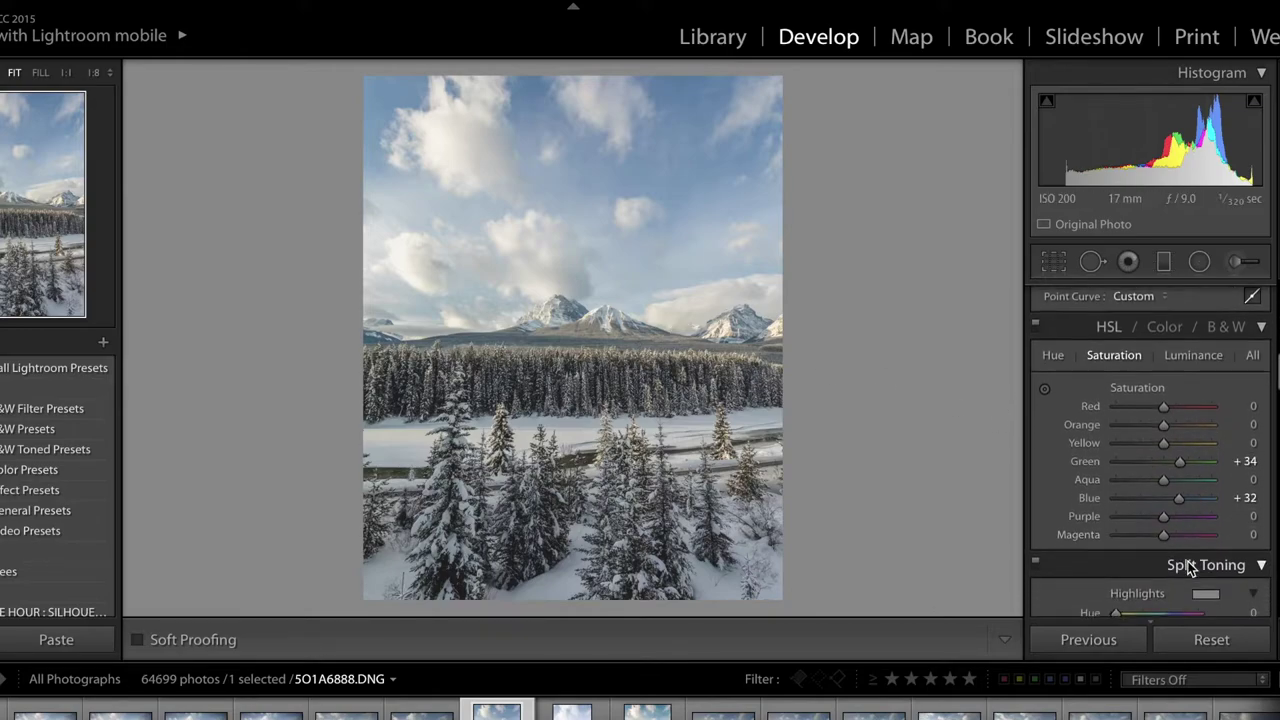
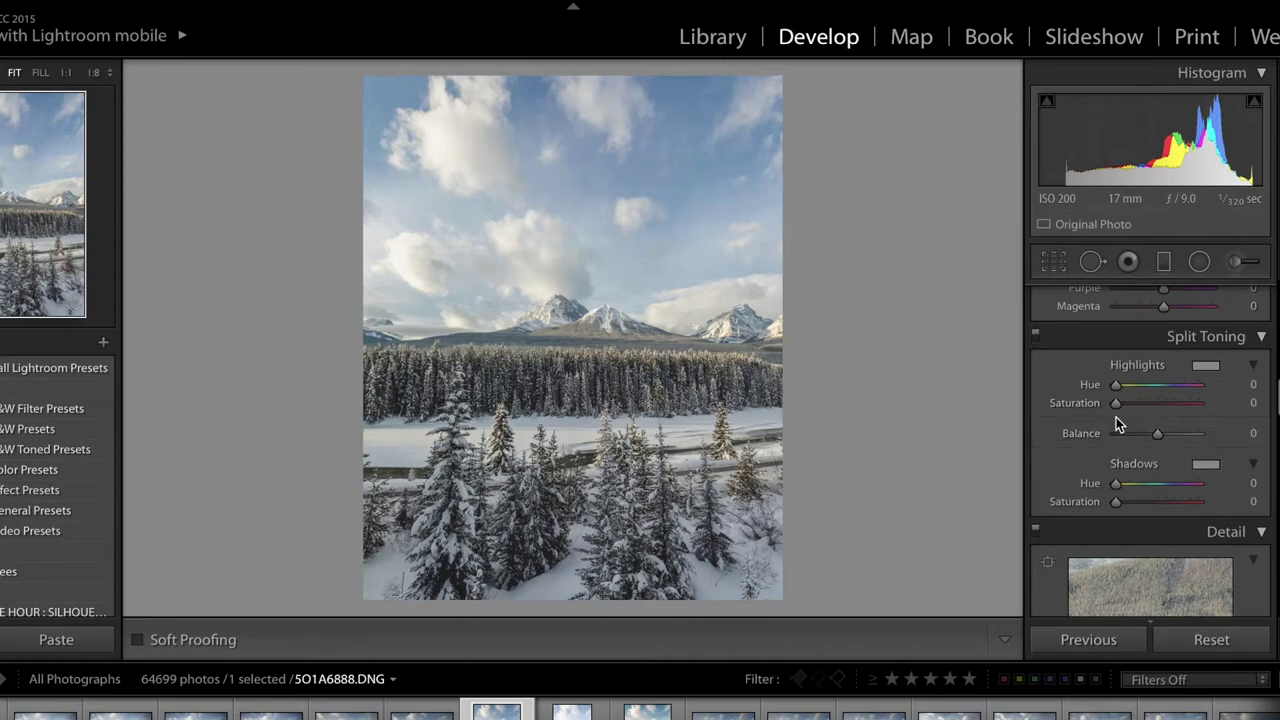
pyautogui.scroll(-4, 1183, 397)
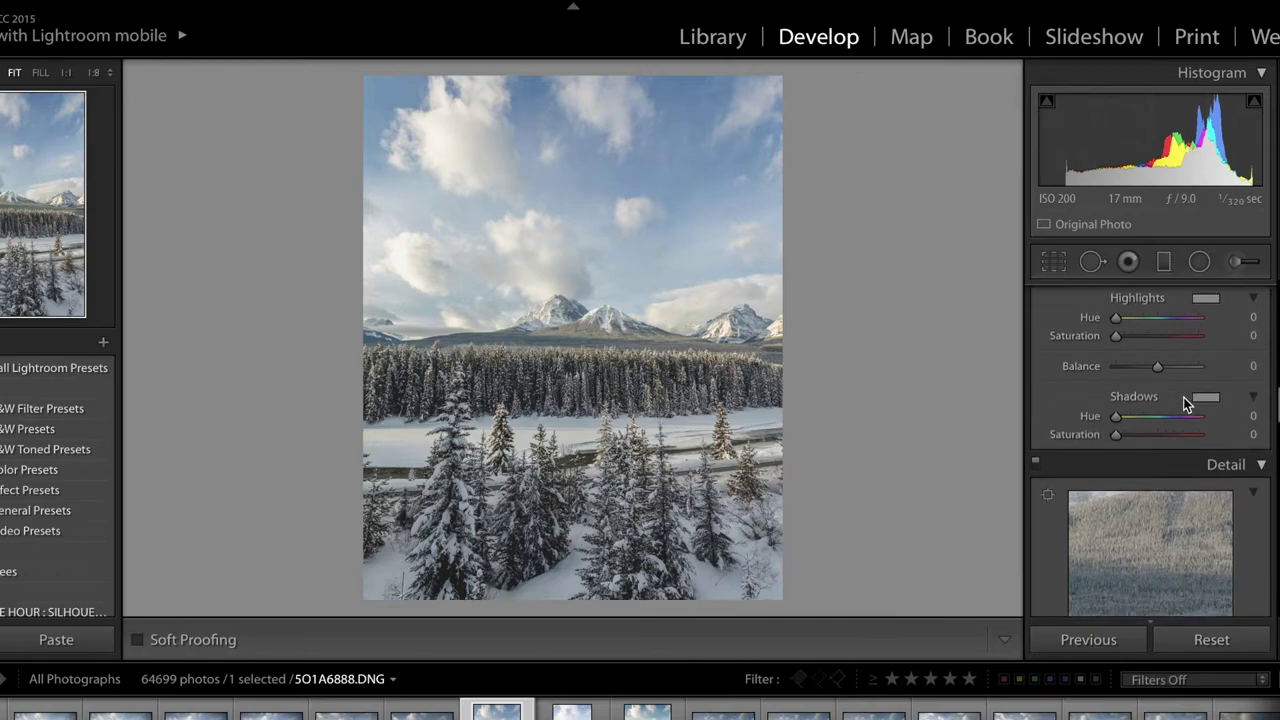
pyautogui.scroll(-5, 1183, 397)
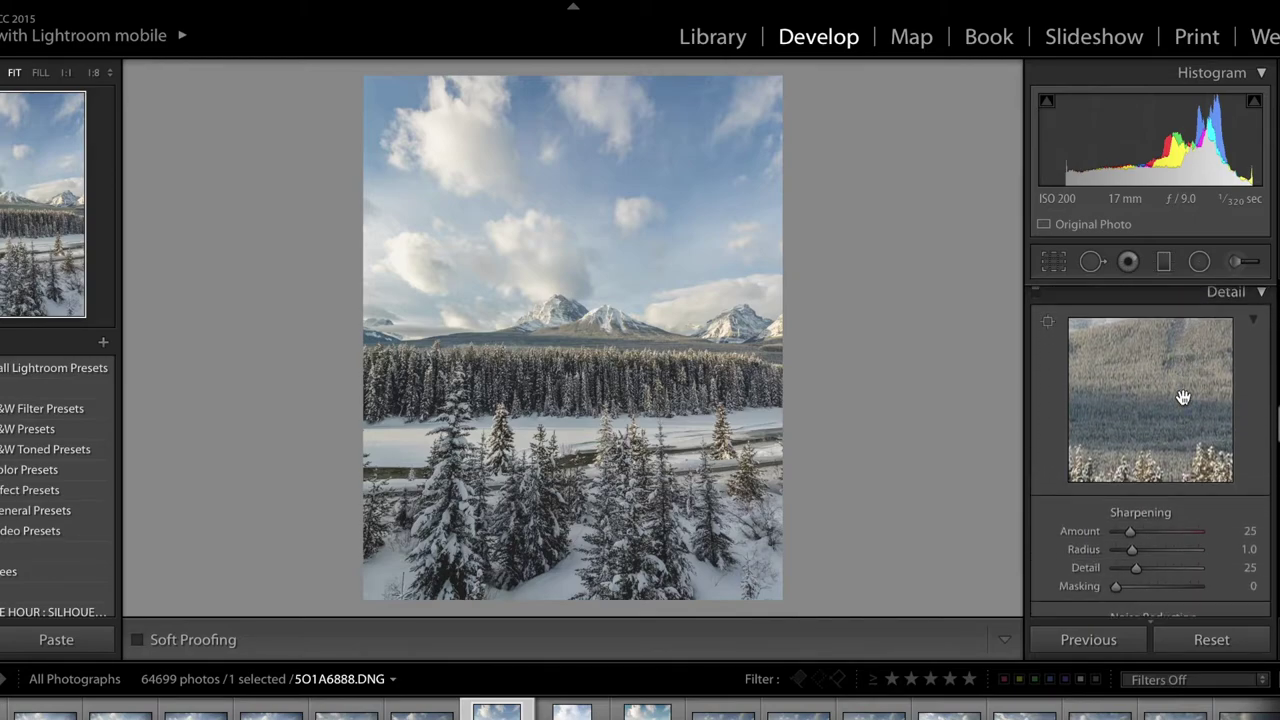
pyautogui.scroll(3, 1190, 426)
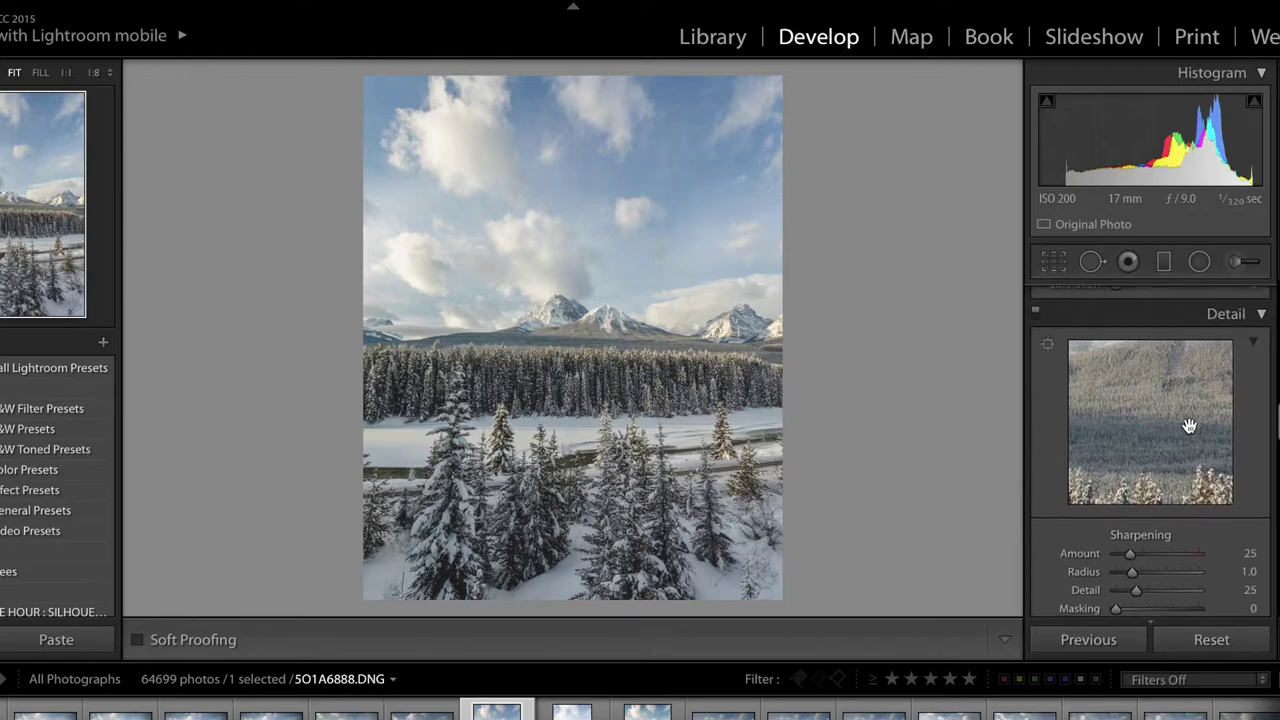
pyautogui.scroll(-2, 1211, 398)
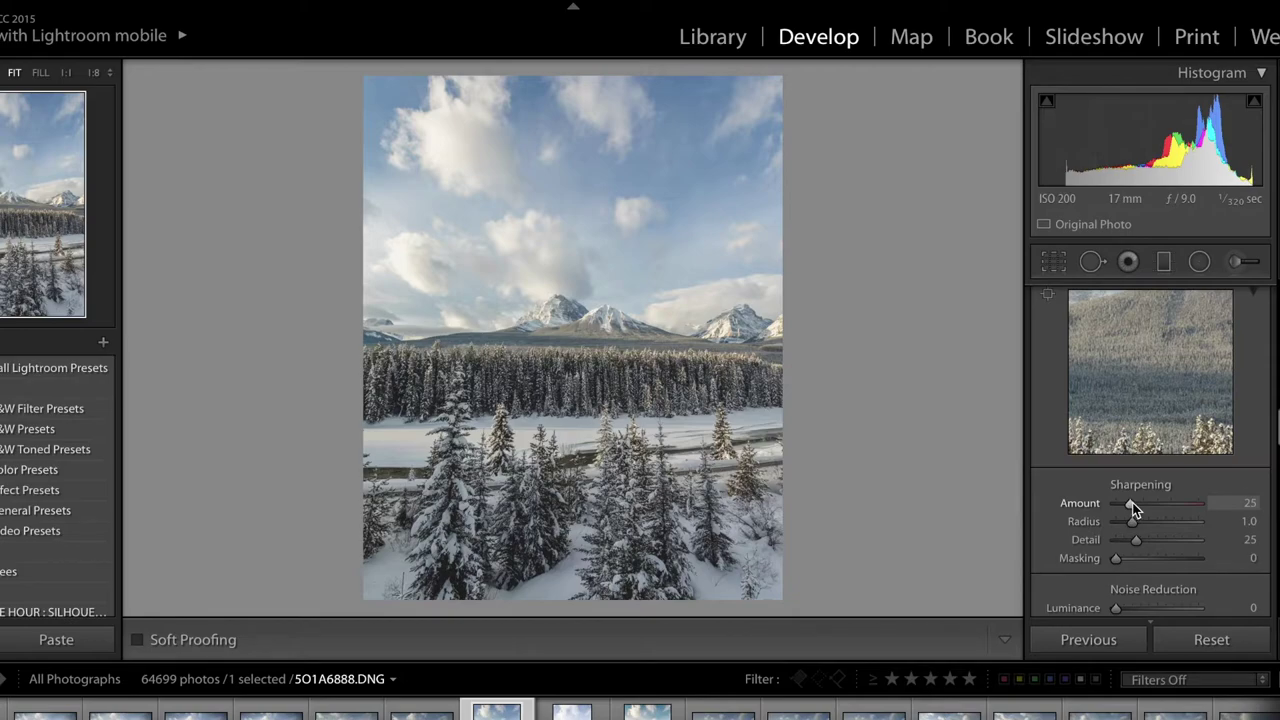
pyautogui.moveTo(1131, 504); pyautogui.dragTo(1139, 505)
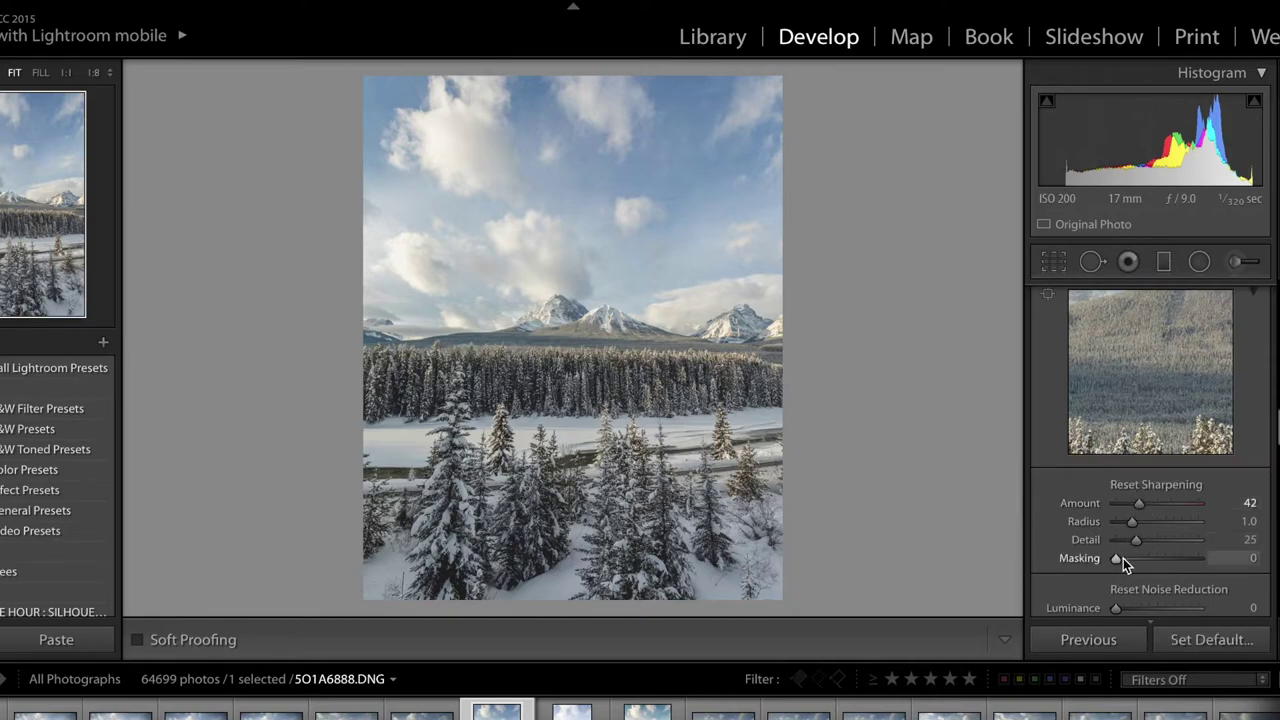
pyautogui.keyDown('alt'); pyautogui.click(1115, 560); pyautogui.keyUp('alt')
pyautogui.moveTo(1115, 560); pyautogui.dragTo(1143, 562)
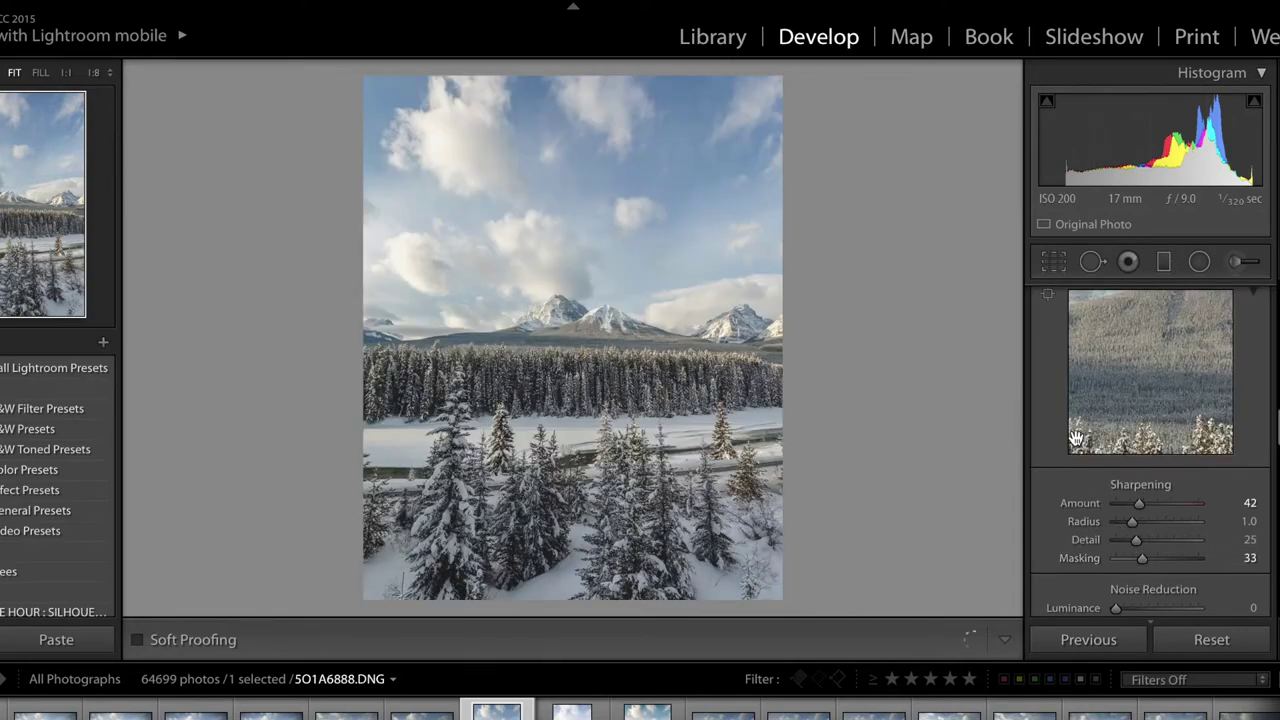
# Inspect the sharpening on the mountain peaks at 1:1 and return to the full-image view
pyautogui.click(576, 321)
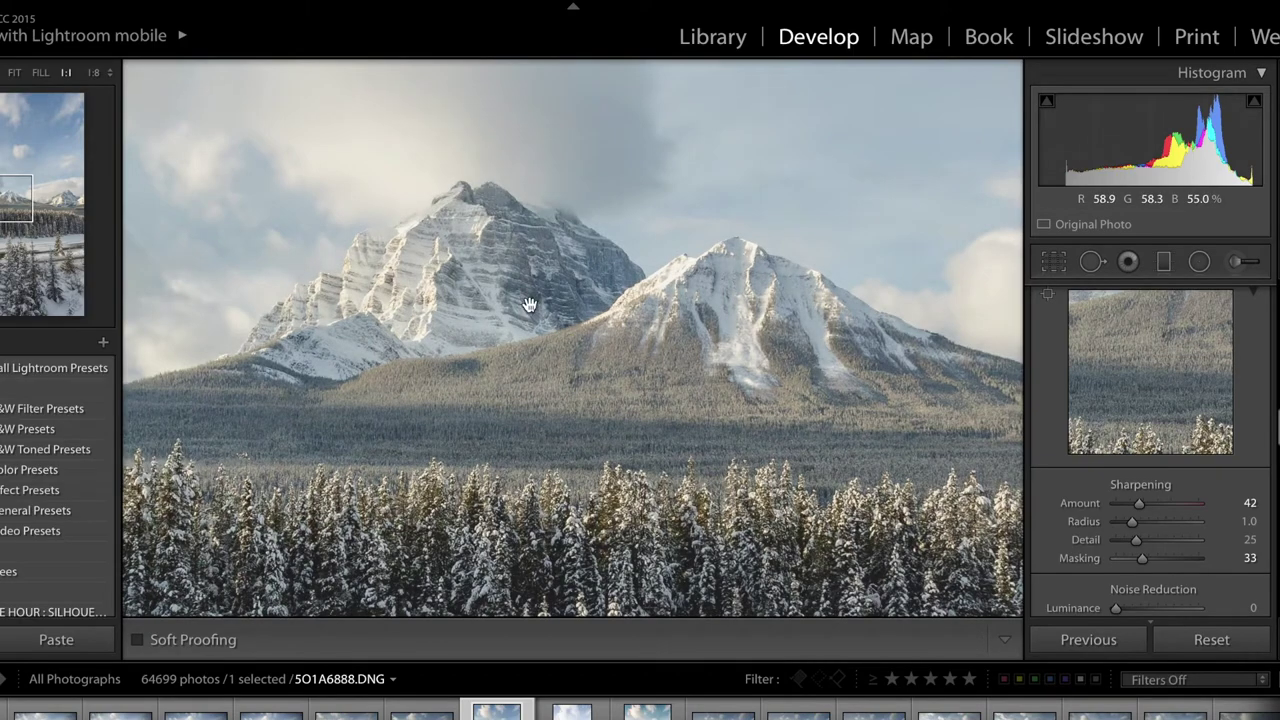
pyautogui.moveTo(484, 286); pyautogui.dragTo(561, 358)
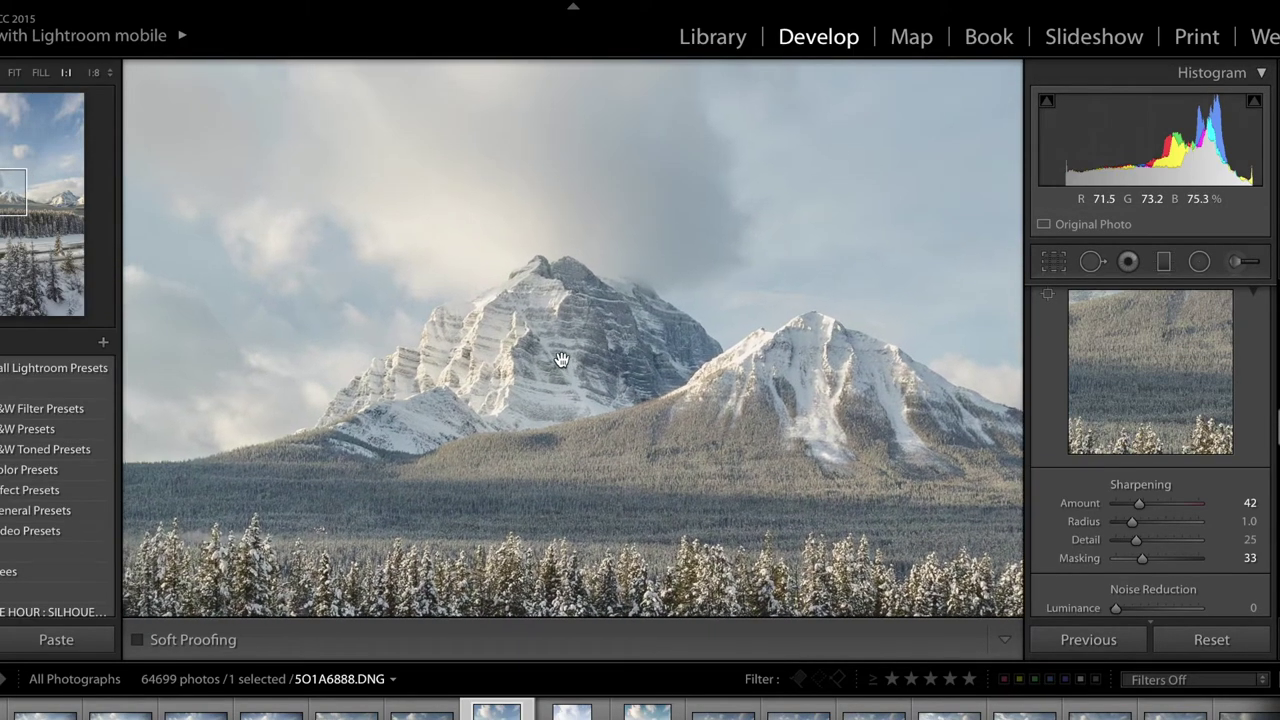
pyautogui.click(262, 262)
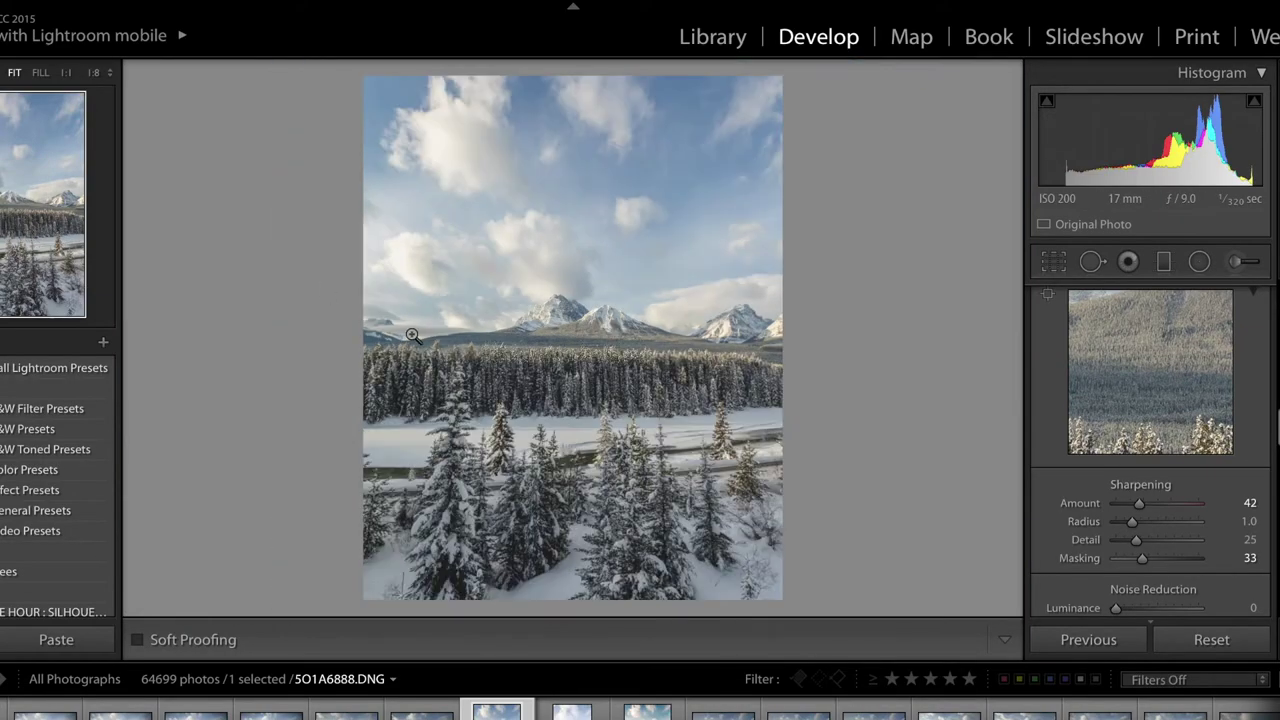
# Try Luminance noise reduction at 100, inspect the forest and mountains at 1:1, and return it to 0
pyautogui.scroll(-3, 1148, 481)
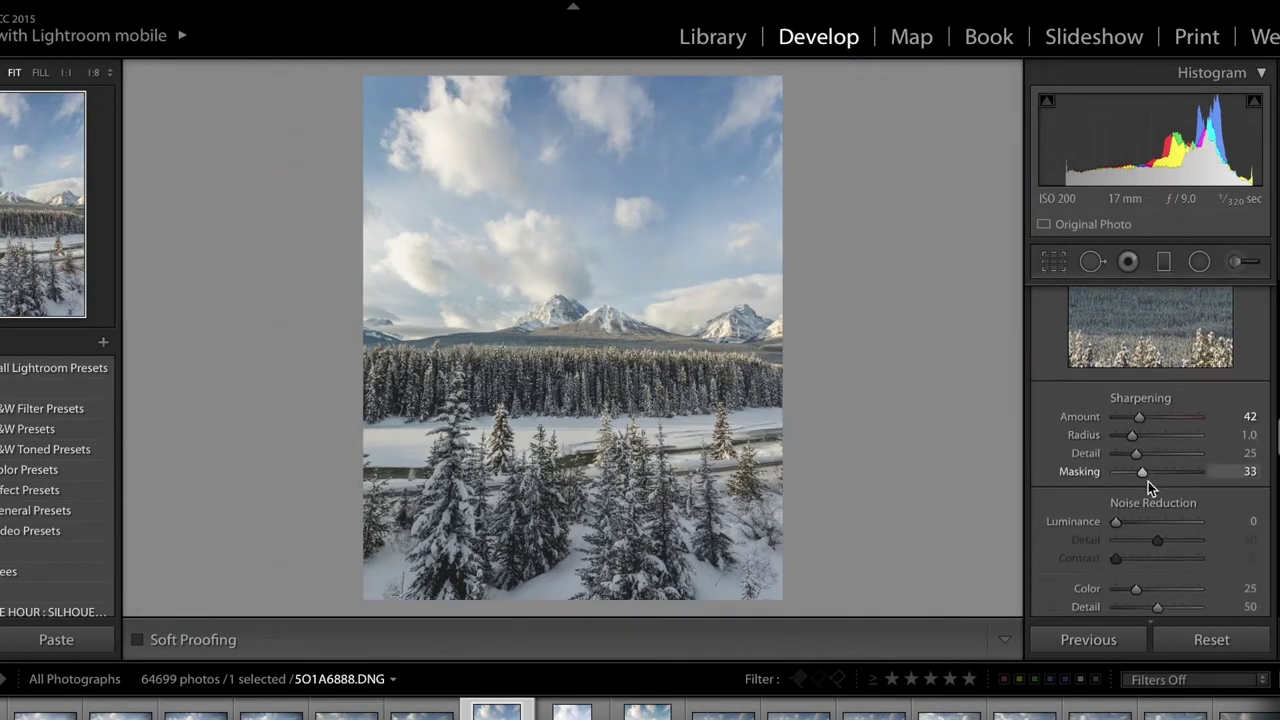
pyautogui.scroll(-1, 1147, 482)
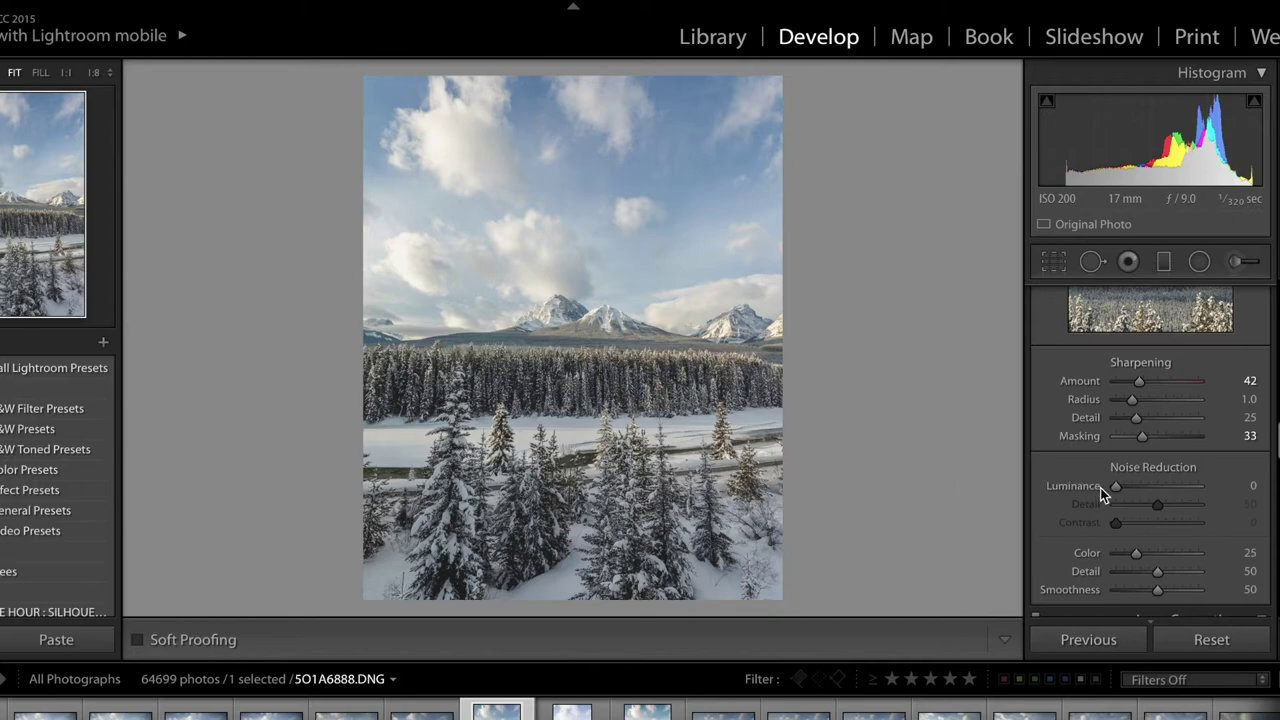
pyautogui.moveTo(1120, 489); pyautogui.dragTo(1208, 508)
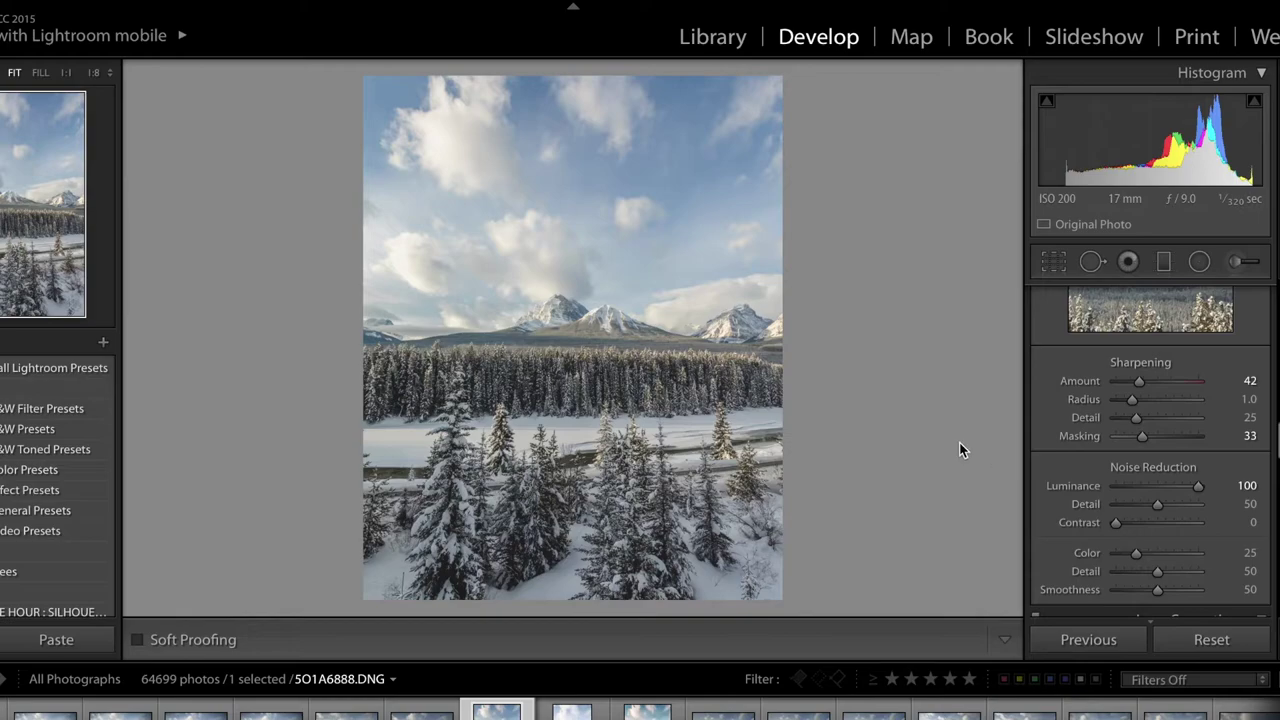
pyautogui.click(561, 372)
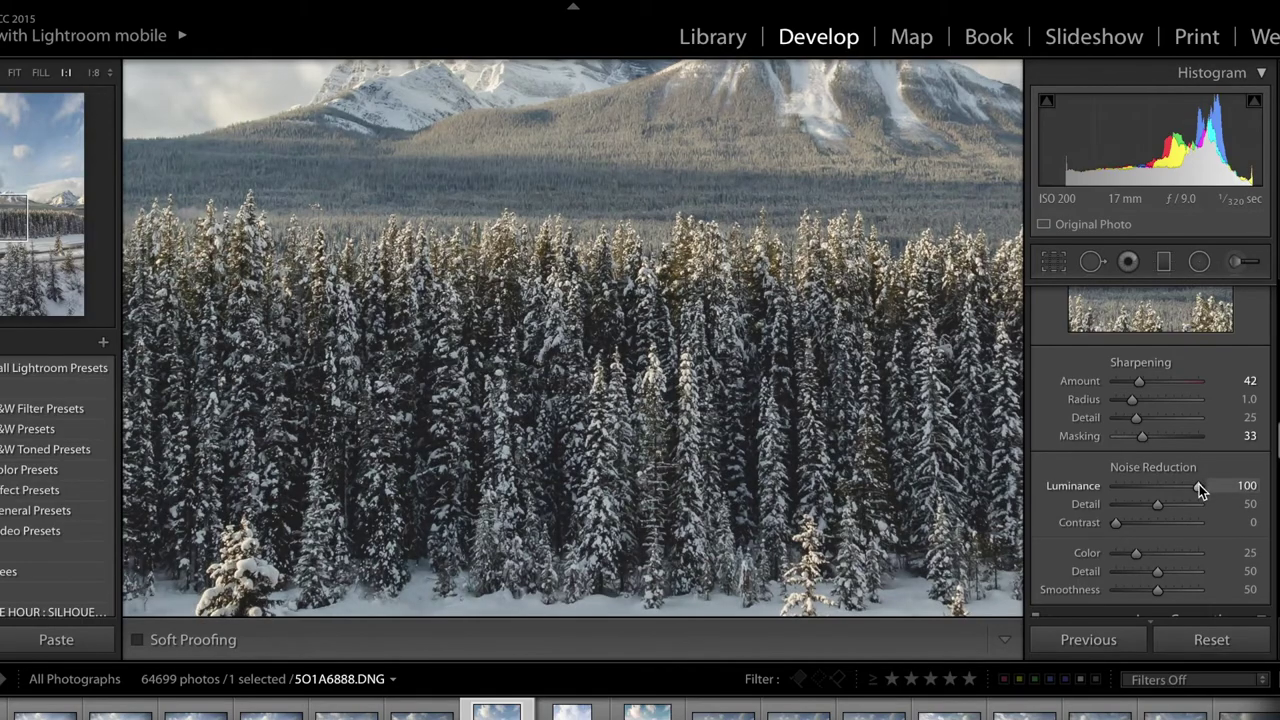
pyautogui.moveTo(915, 310); pyautogui.dragTo(777, 329)
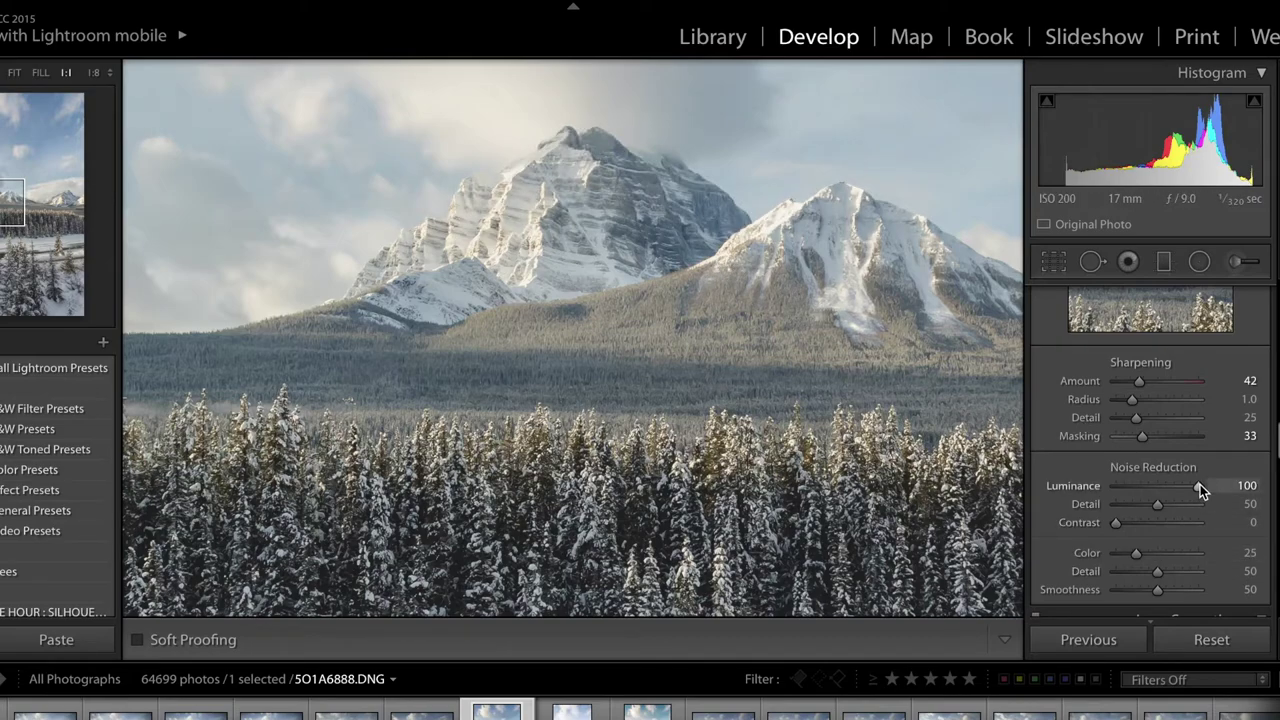
pyautogui.moveTo(1198, 485); pyautogui.dragTo(1061, 486)
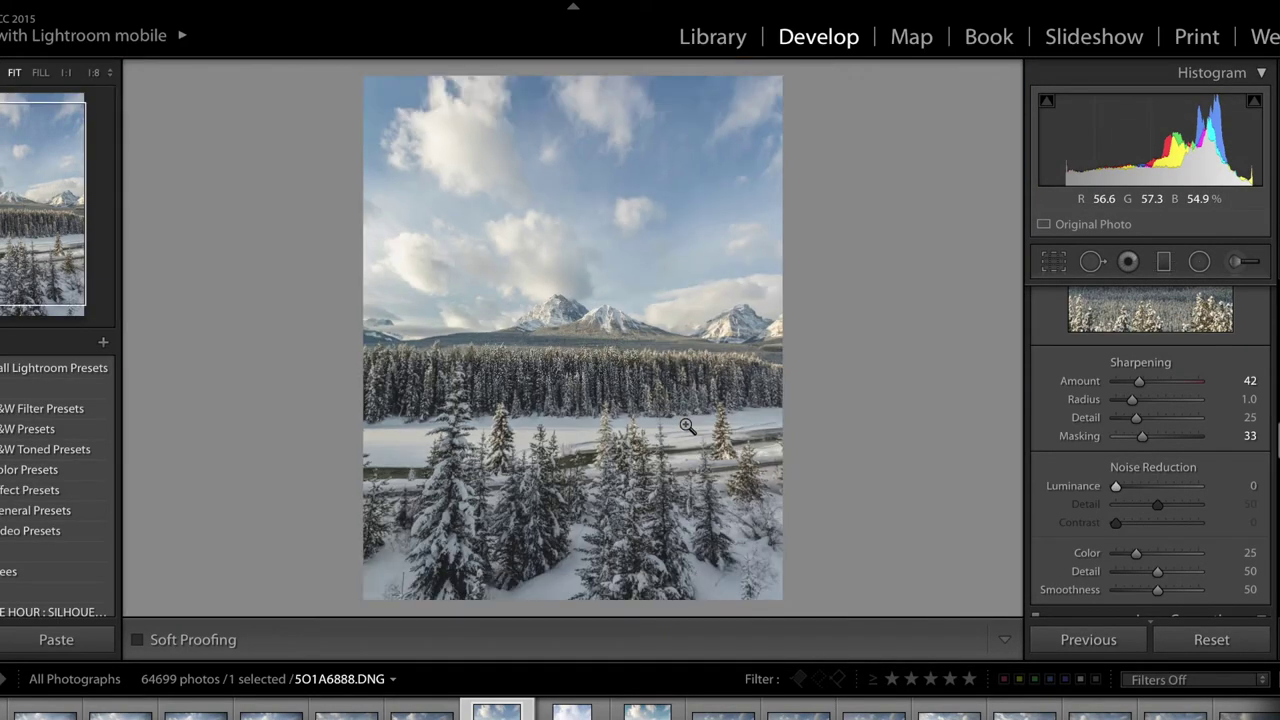
# Try Post-Crop Vignetting at Amounts of -25 and -37, and return the Amount to 0
pyautogui.click(686, 424)
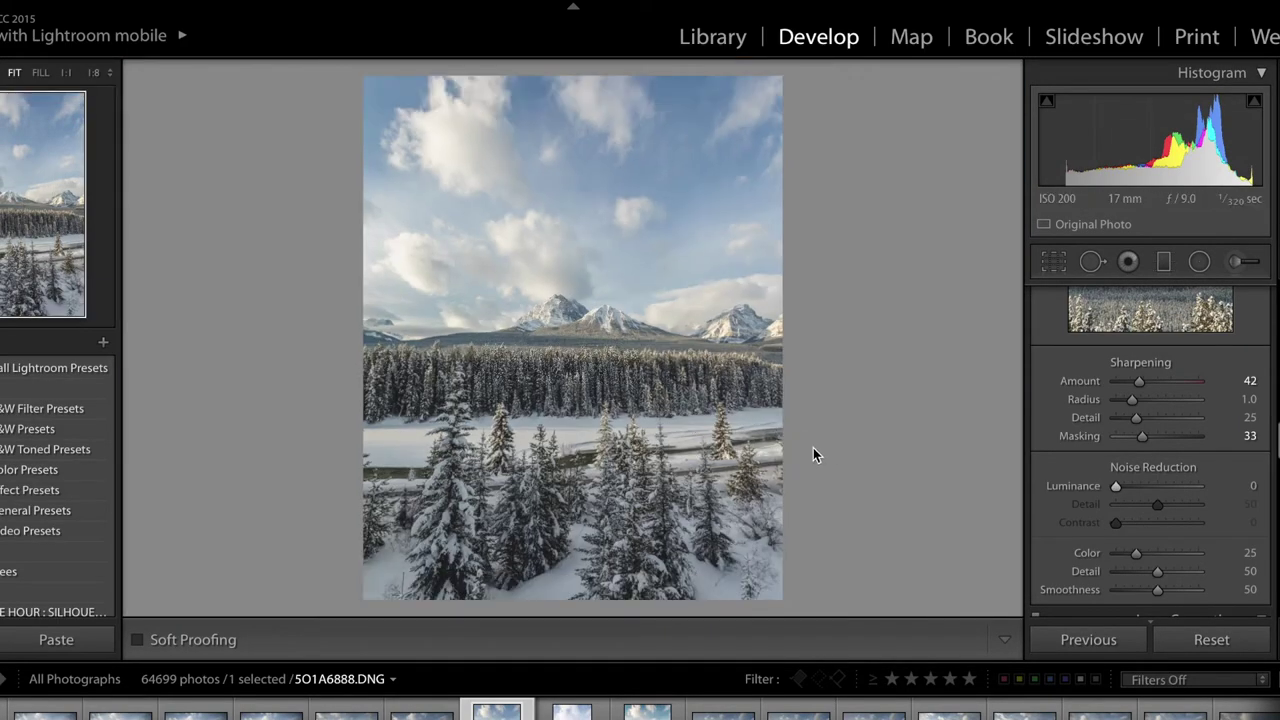
pyautogui.scroll(-5, 1119, 521)
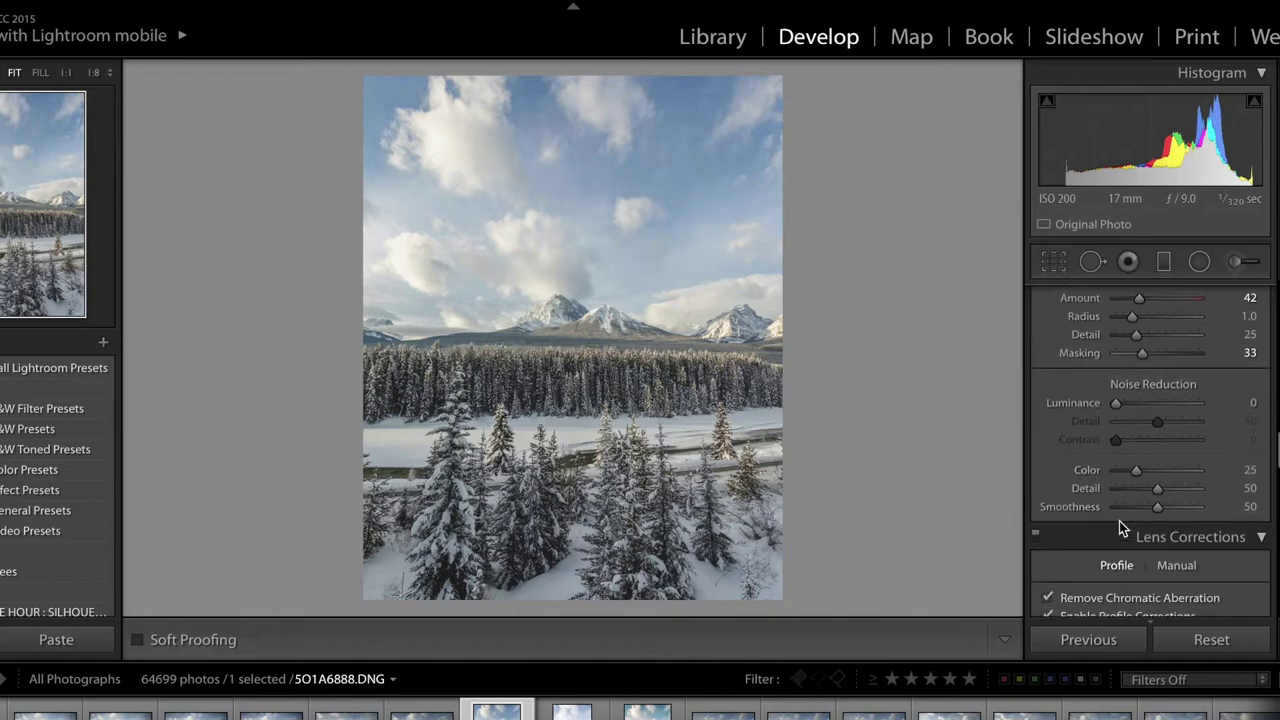
pyautogui.scroll(-10, 1119, 521)
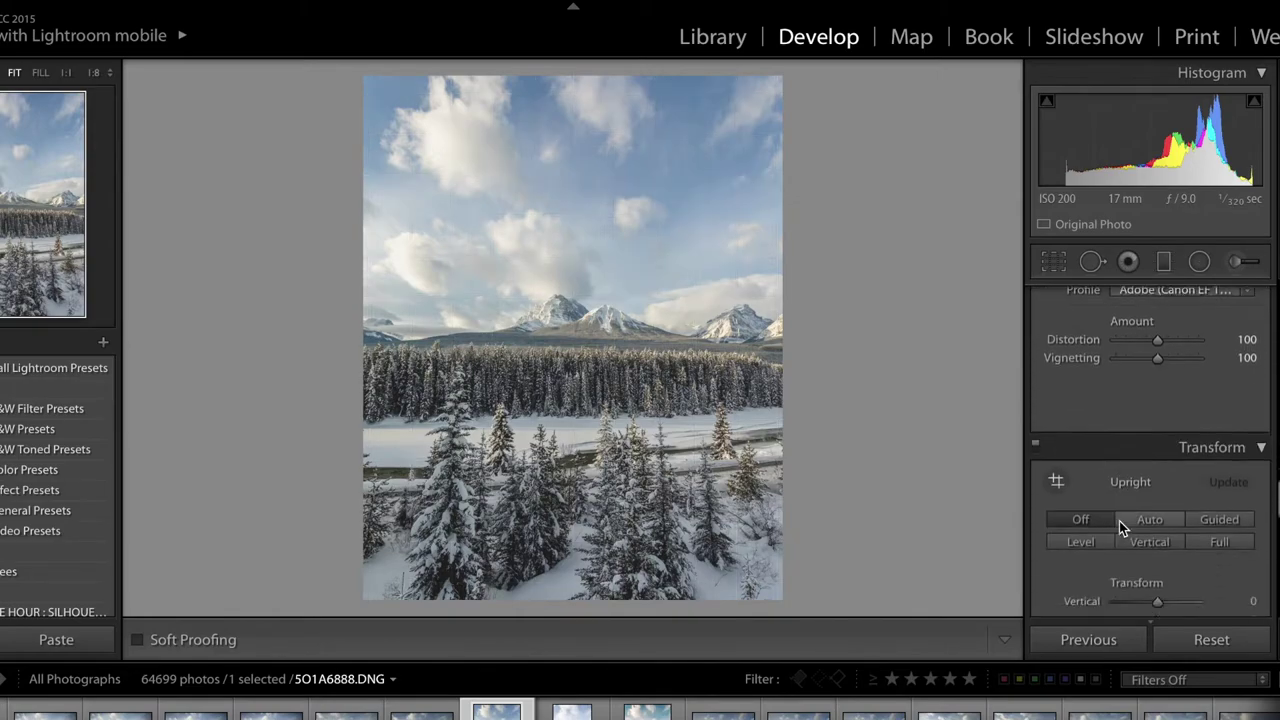
pyautogui.scroll(-10, 1119, 521)
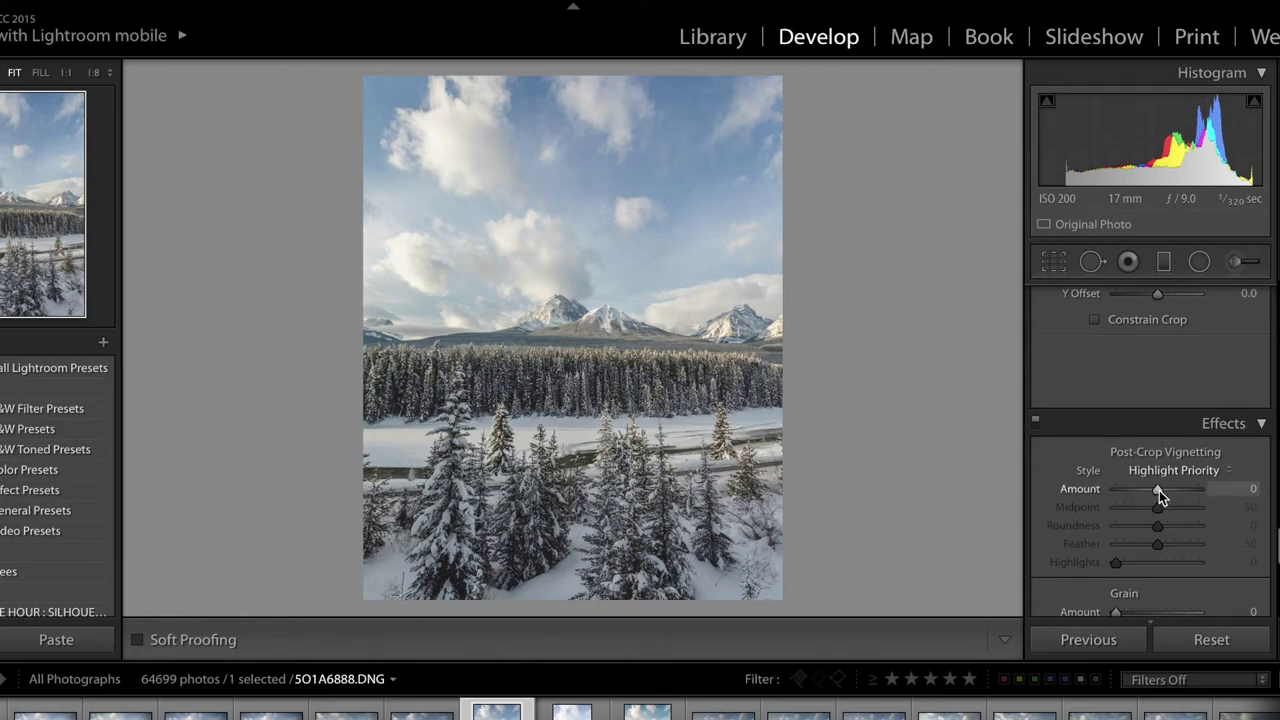
pyautogui.moveTo(1159, 490); pyautogui.dragTo(1148, 491)
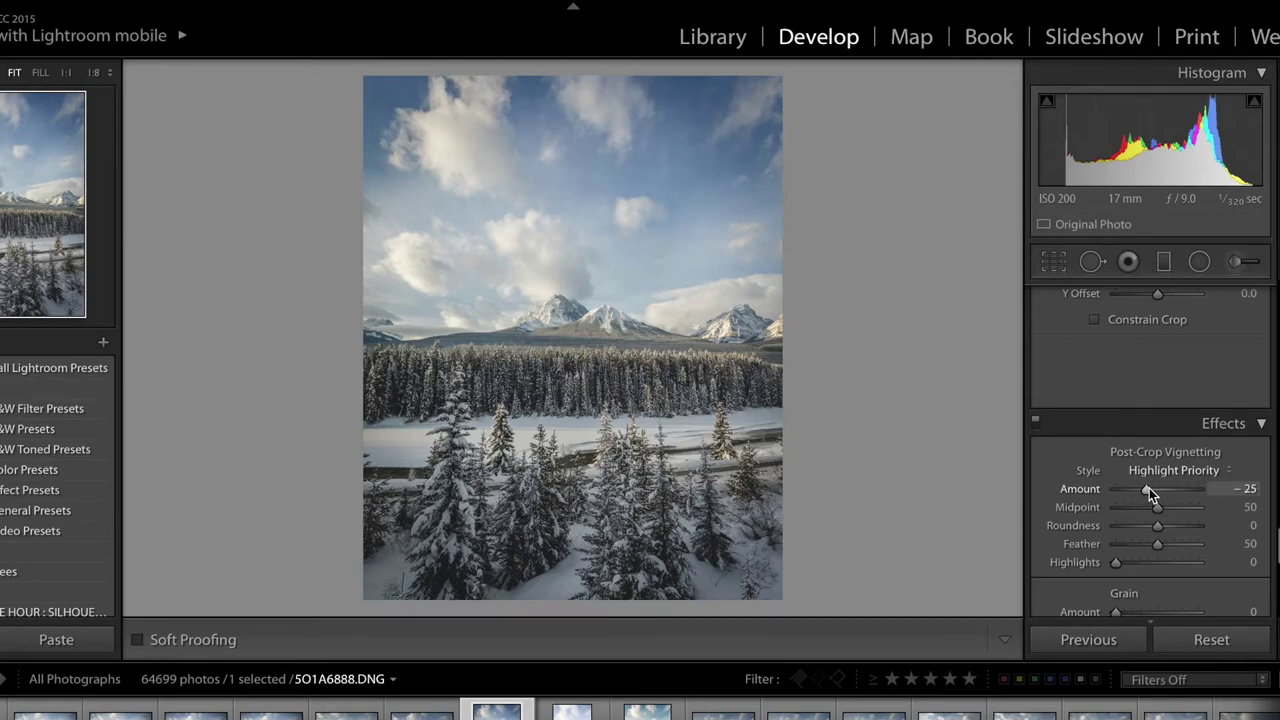
pyautogui.moveTo(1148, 488); pyautogui.dragTo(1142, 490)
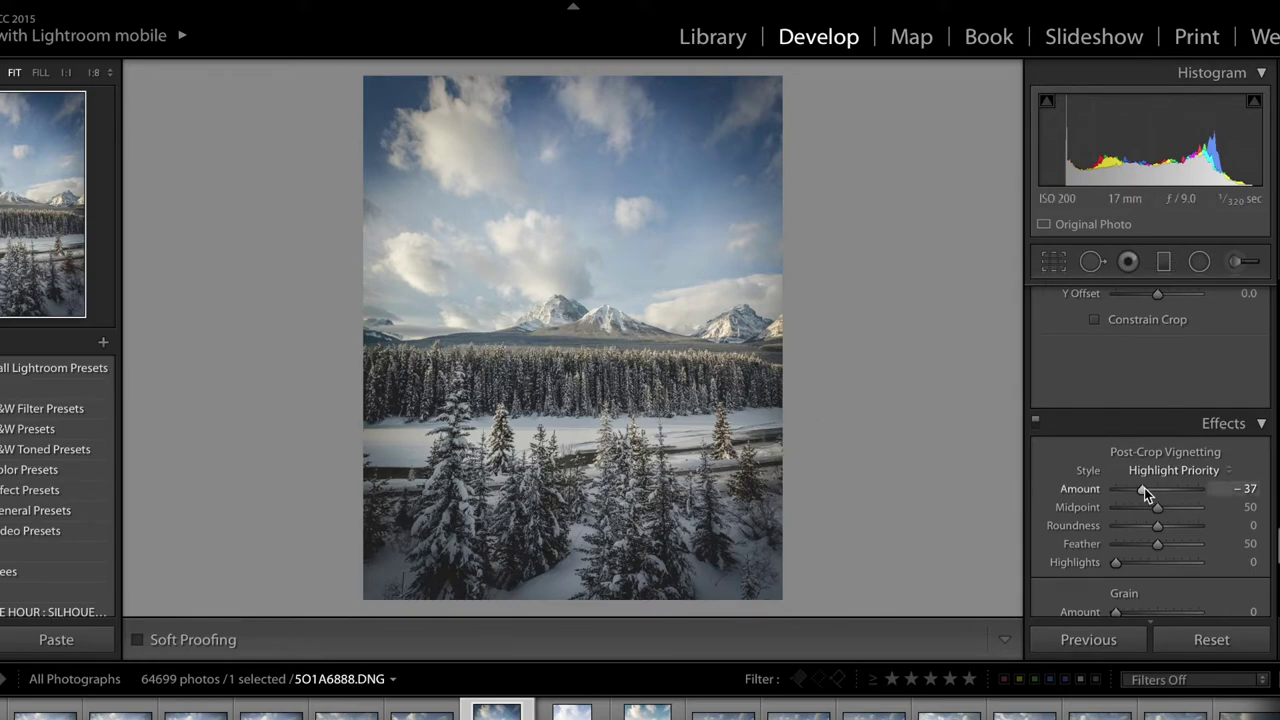
pyautogui.moveTo(1143, 489); pyautogui.dragTo(1156, 490)
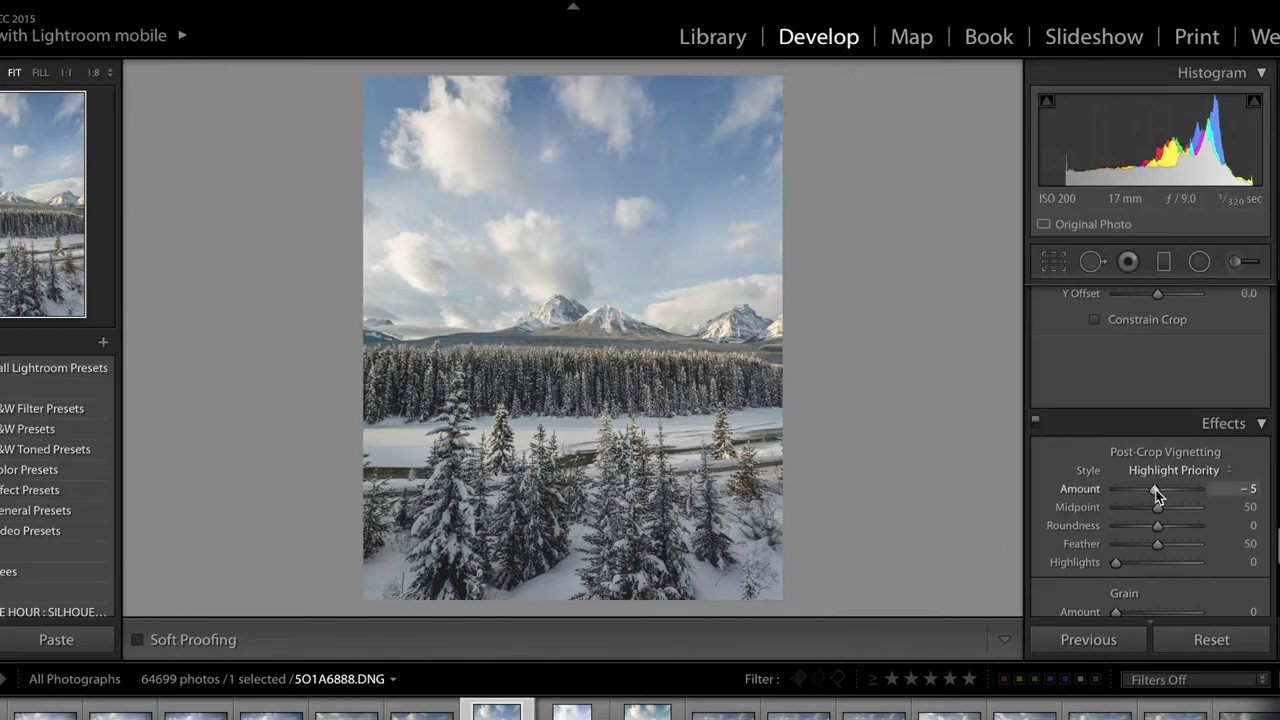
pyautogui.moveTo(1155, 489); pyautogui.dragTo(1158, 489)
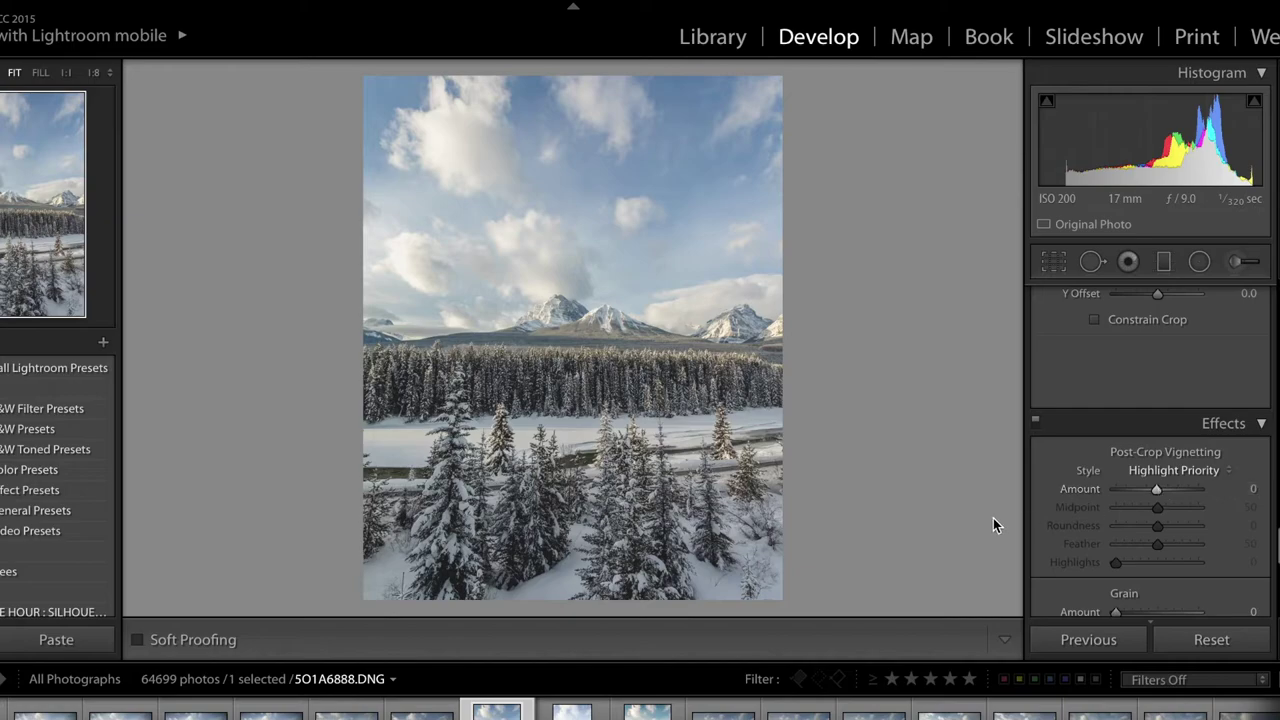
# Compare Dehaze Amounts of +10 and +25 on the photo and settle on +10
pyautogui.scroll(-3, 1112, 526)
pyautogui.scroll(-5, 1112, 526)
pyautogui.scroll(5, 1112, 526)
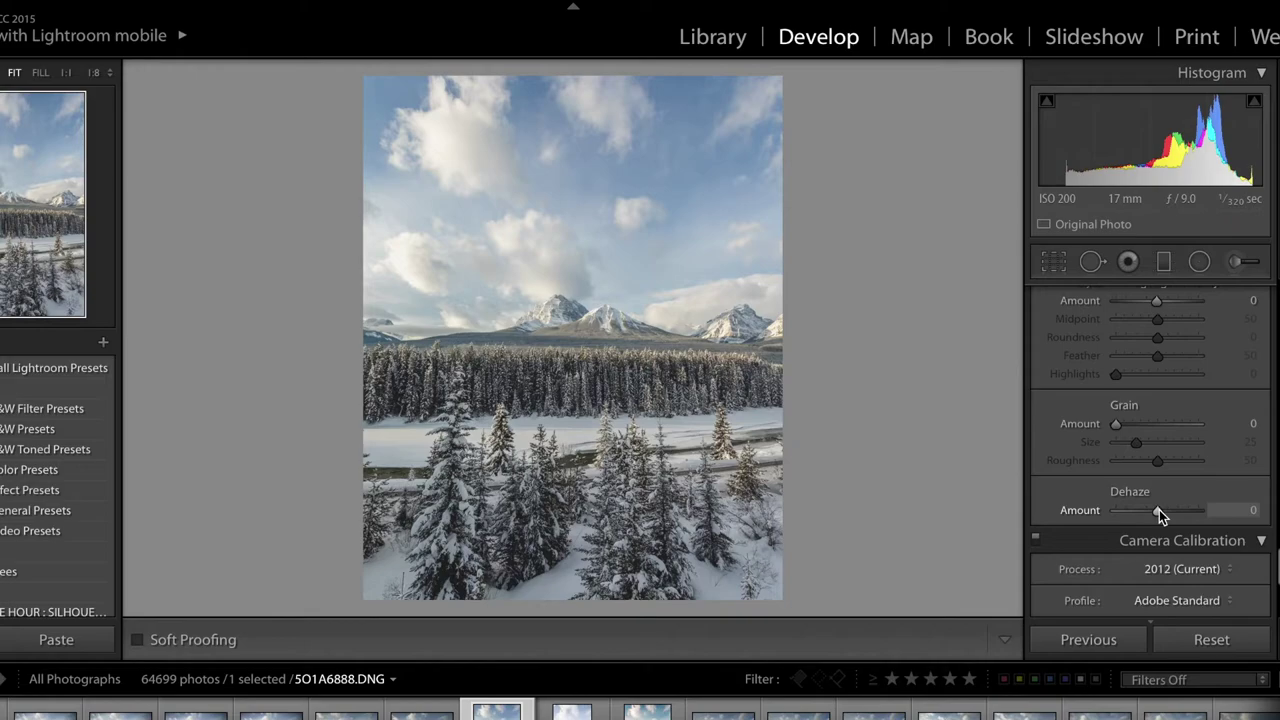
pyautogui.moveTo(1159, 510); pyautogui.dragTo(1163, 510)
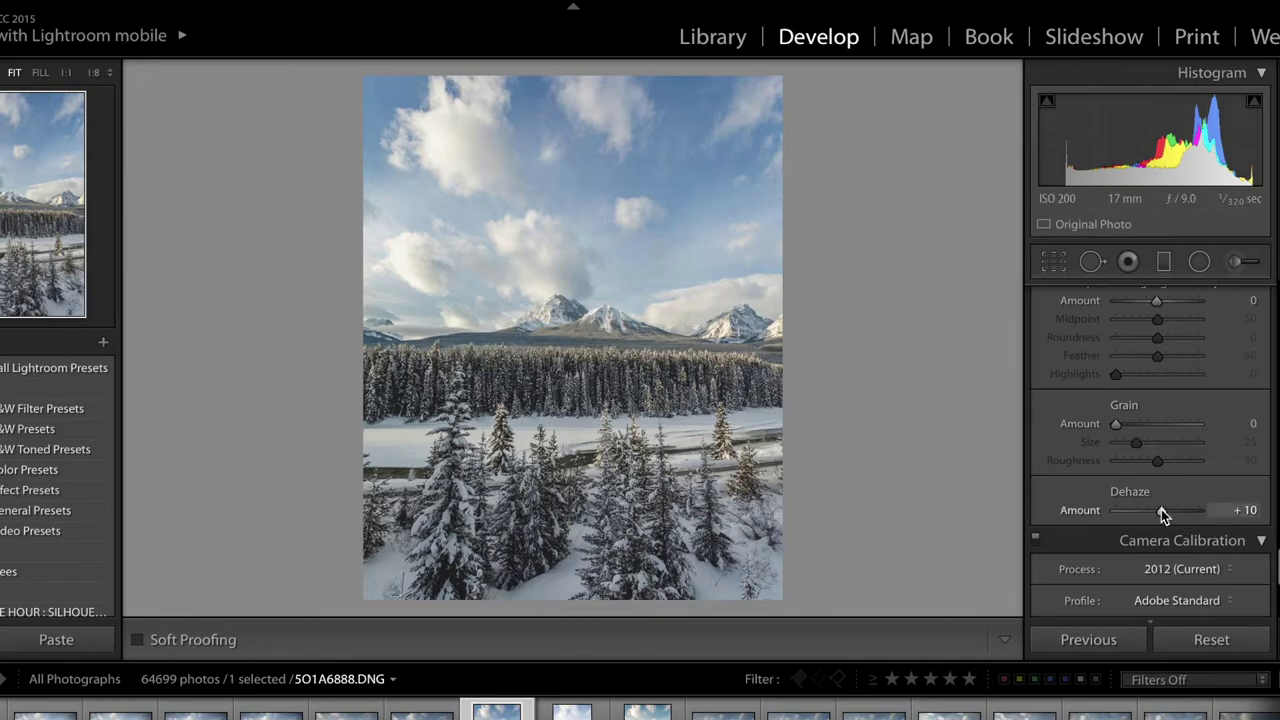
pyautogui.moveTo(1161, 509)
pyautogui.mouseDown()
pyautogui.moveTo(1201, 514)
pyautogui.moveTo(1148, 514)
pyautogui.moveTo(1167, 513)
pyautogui.mouseUp()
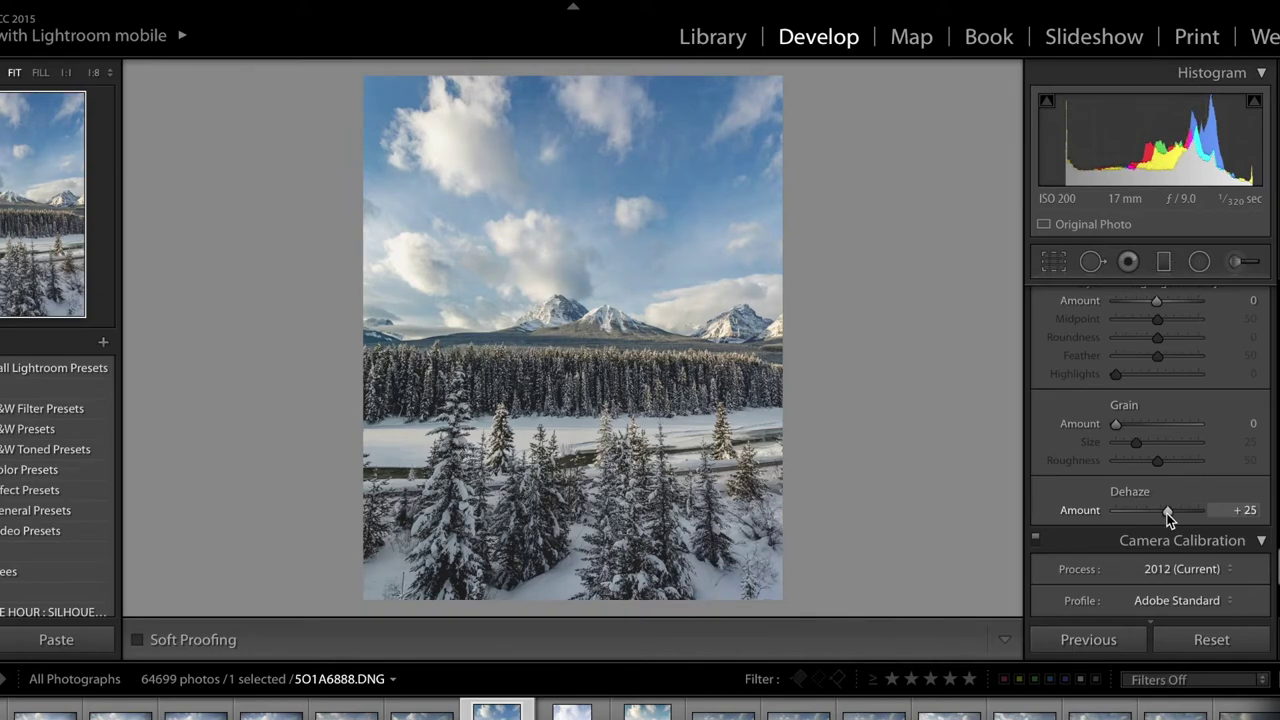
pyautogui.moveTo(1167, 513); pyautogui.dragTo(1161, 514)
# In the Camera Calibration settings, set the Blue Primary Hue to -9 and its Saturation to +10
pyautogui.scroll(-5, 1133, 456)
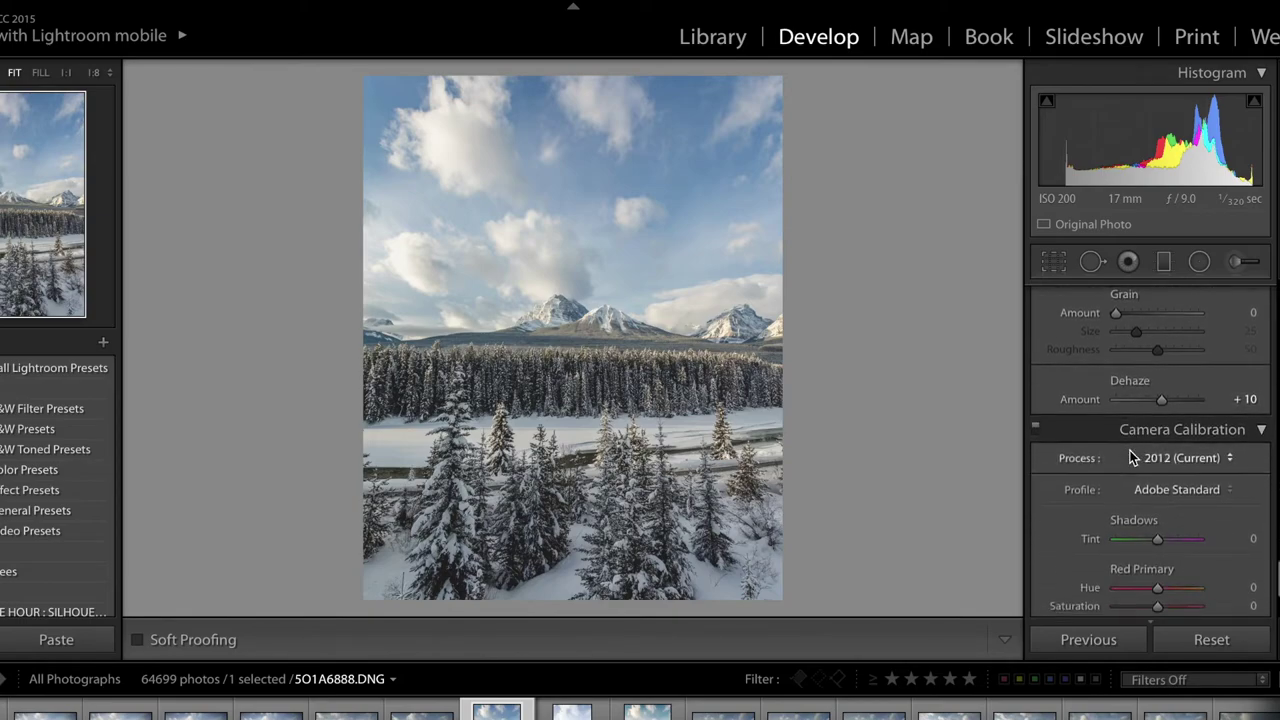
pyautogui.scroll(2, 1133, 456)
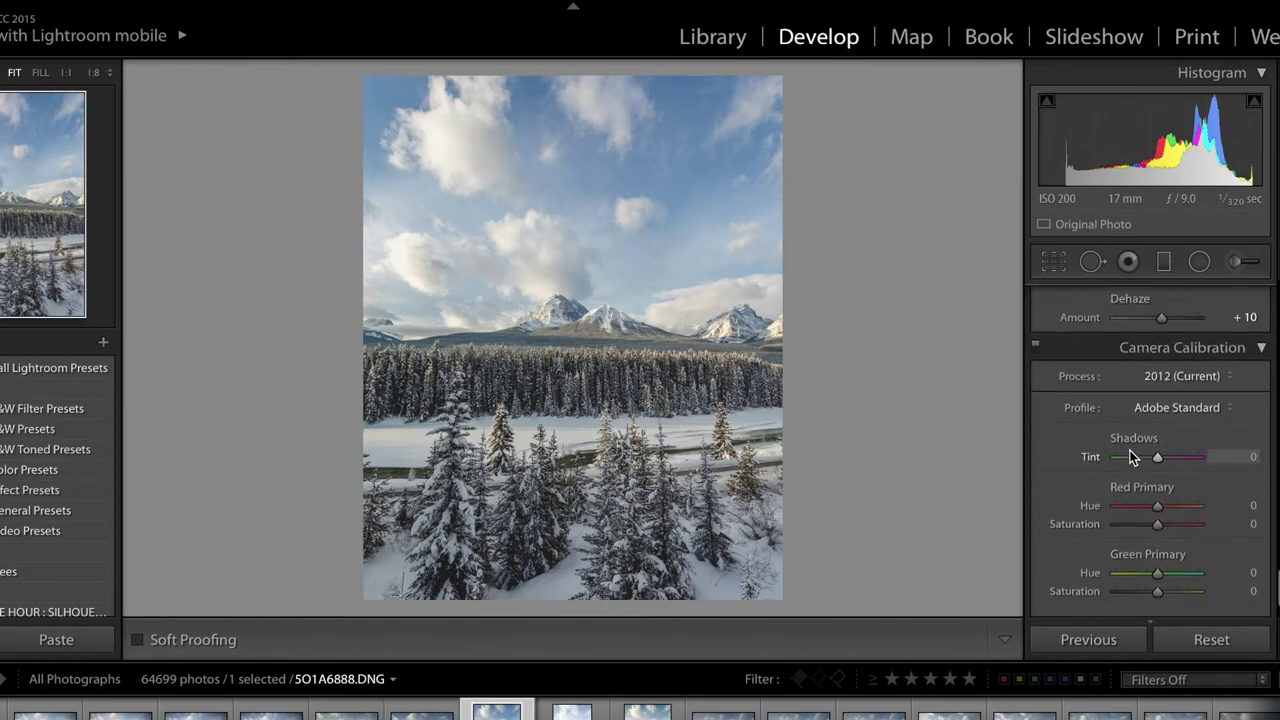
pyautogui.scroll(-2, 1117, 550)
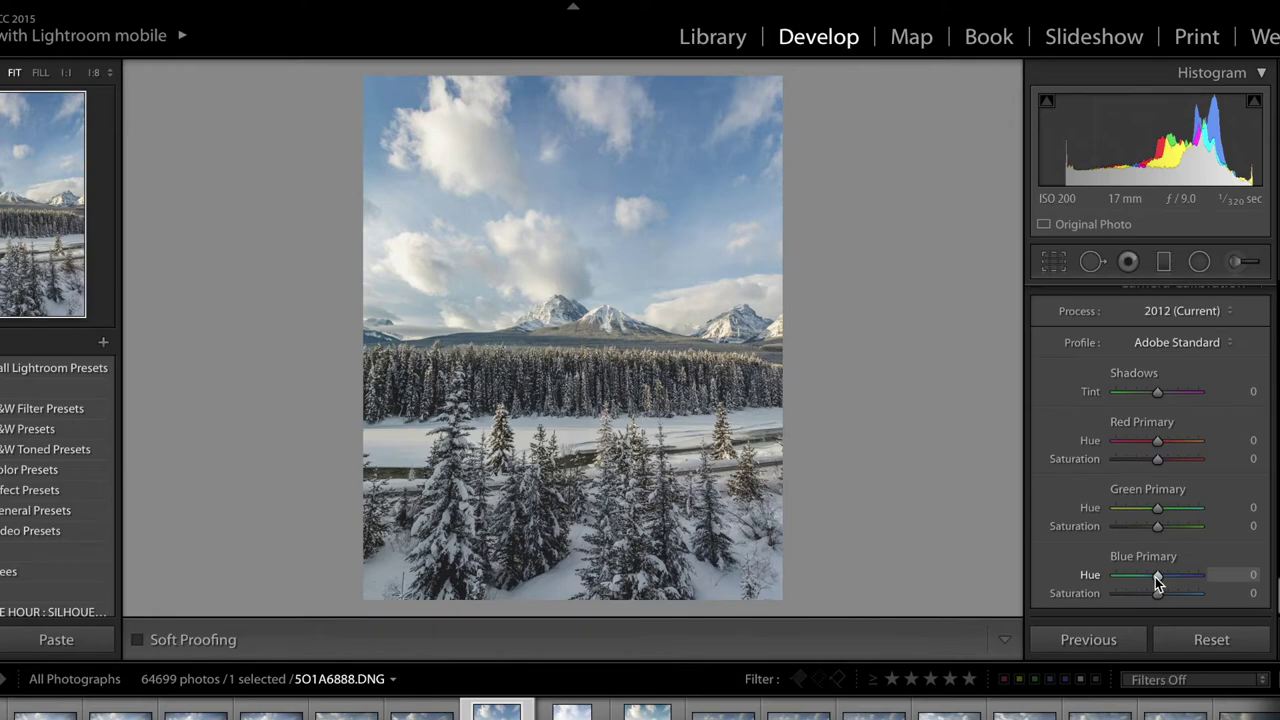
pyautogui.moveTo(1147, 578); pyautogui.dragTo(1151, 577)
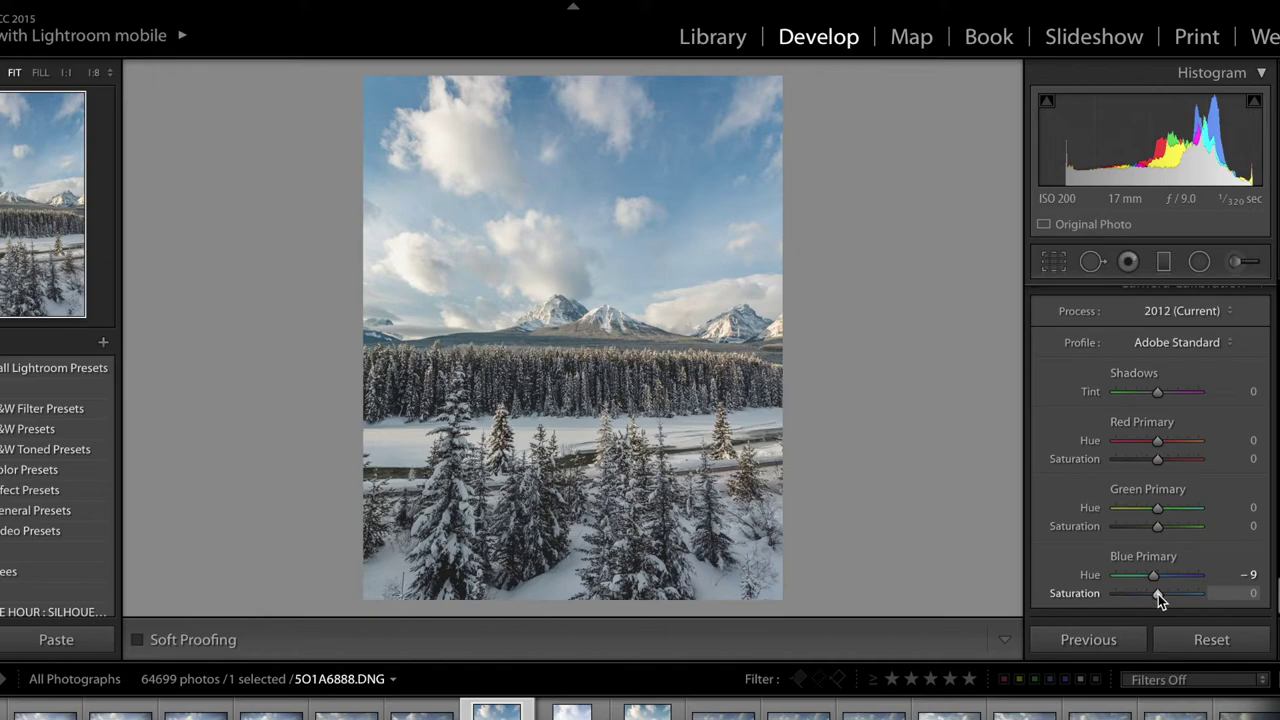
pyautogui.moveTo(1158, 594); pyautogui.dragTo(1160, 594)
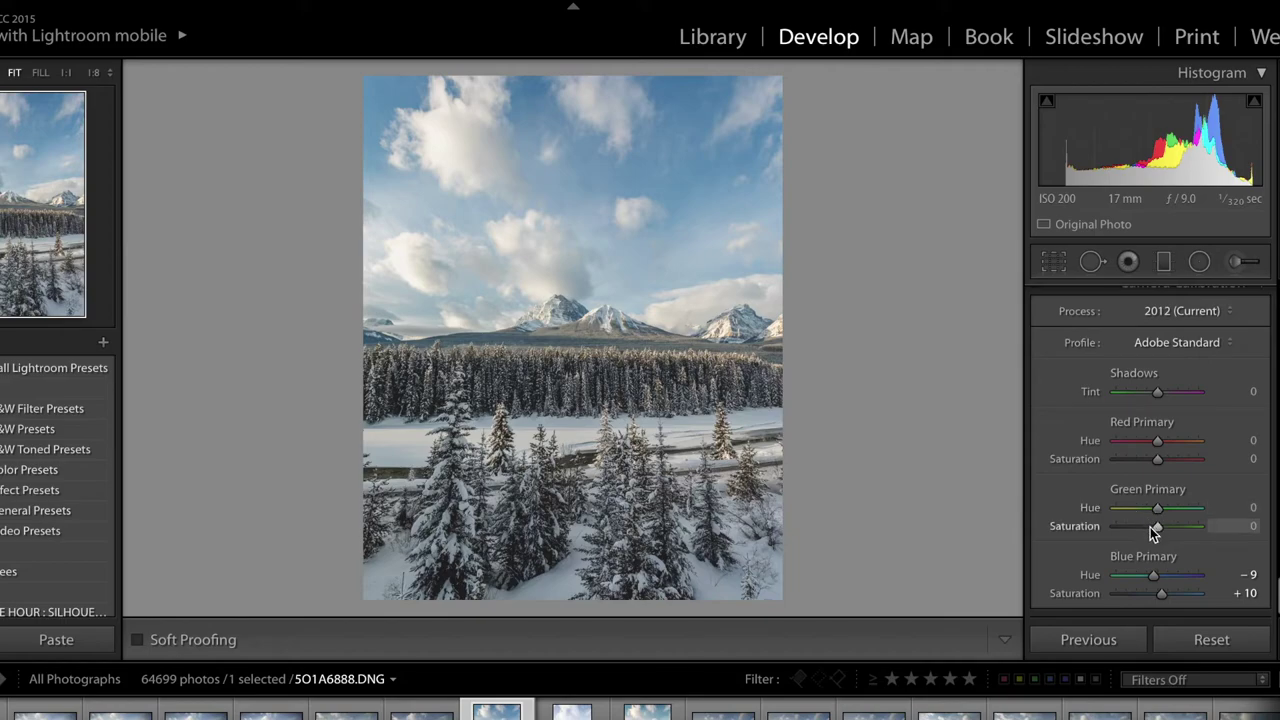
# Refine the Basic adjustments with Exposure +1.10, Contrast +17, Shadows +100 and Temp 6,707
pyautogui.scroll(4, 1169, 529)
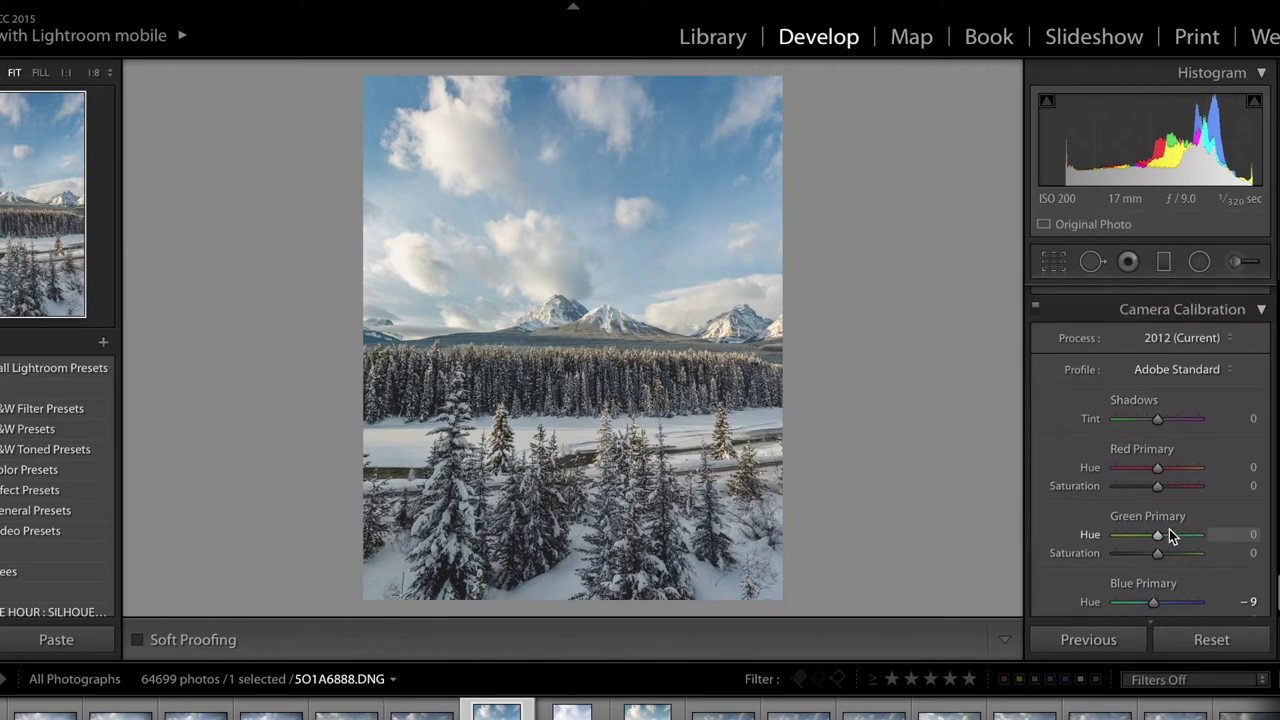
pyautogui.scroll(-3, 1169, 529)
pyautogui.scroll(6, 1169, 529)
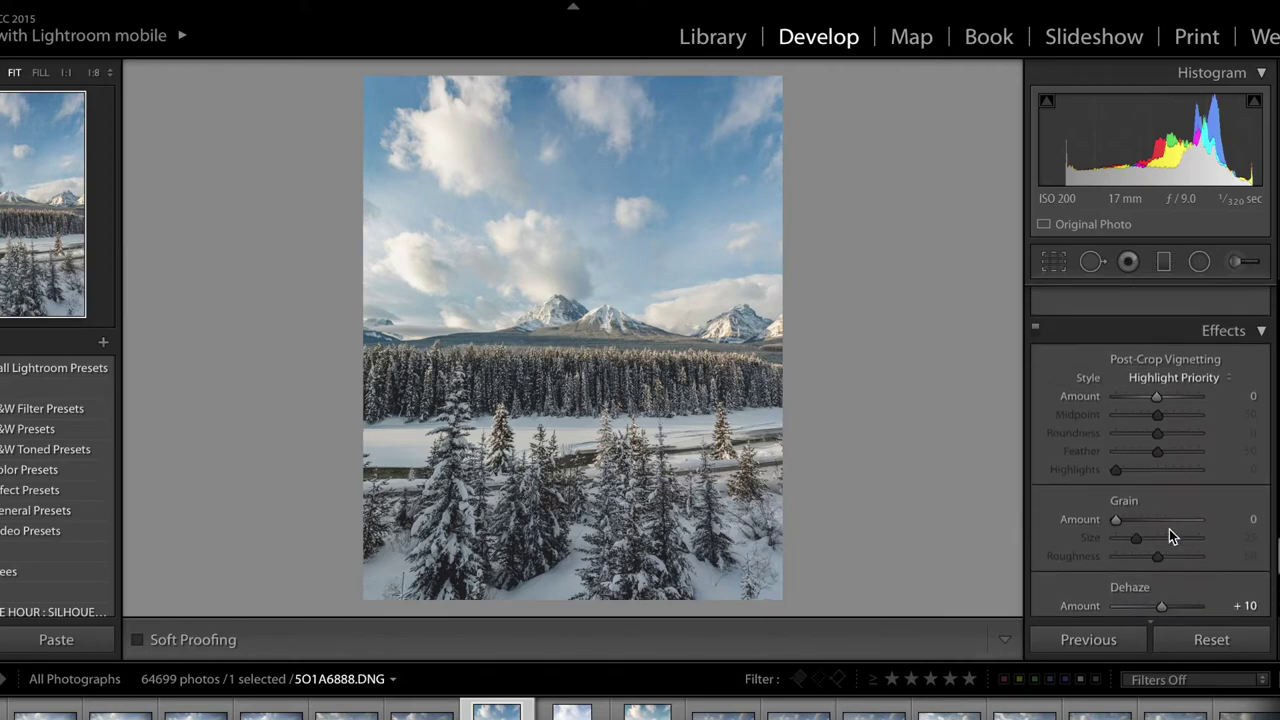
pyautogui.scroll(8, 1169, 529)
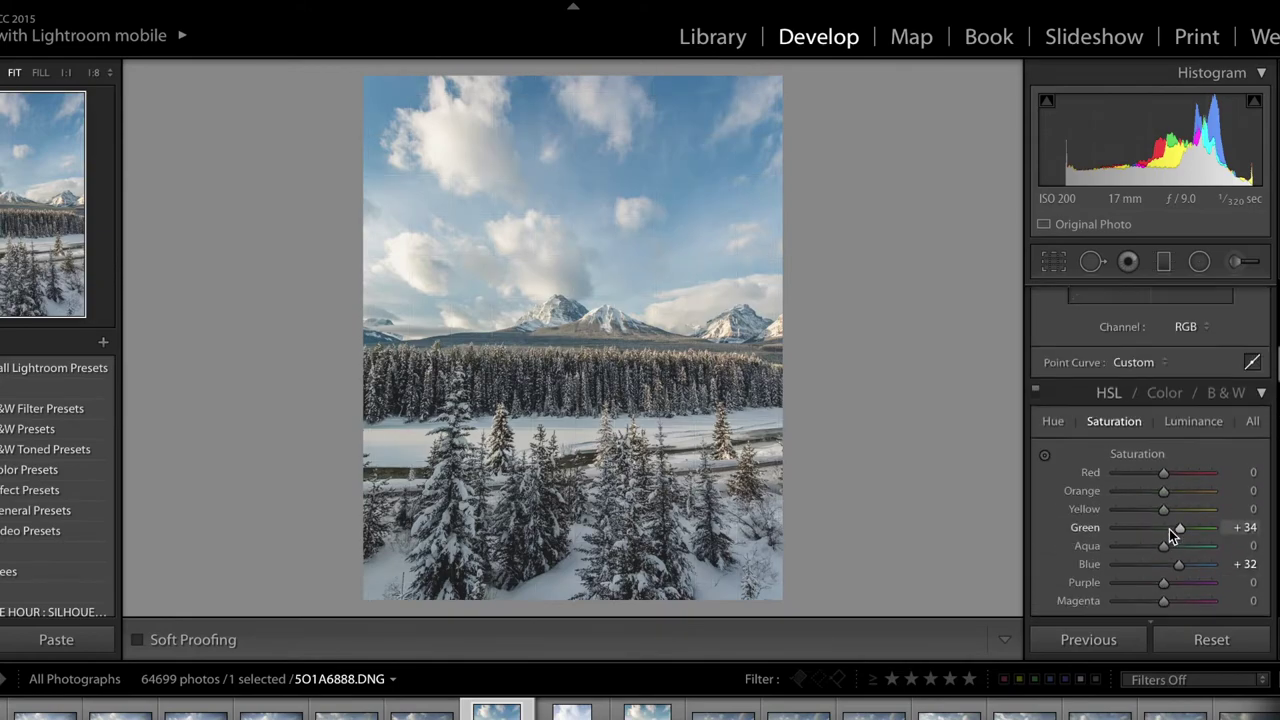
pyautogui.scroll(4, 1169, 529)
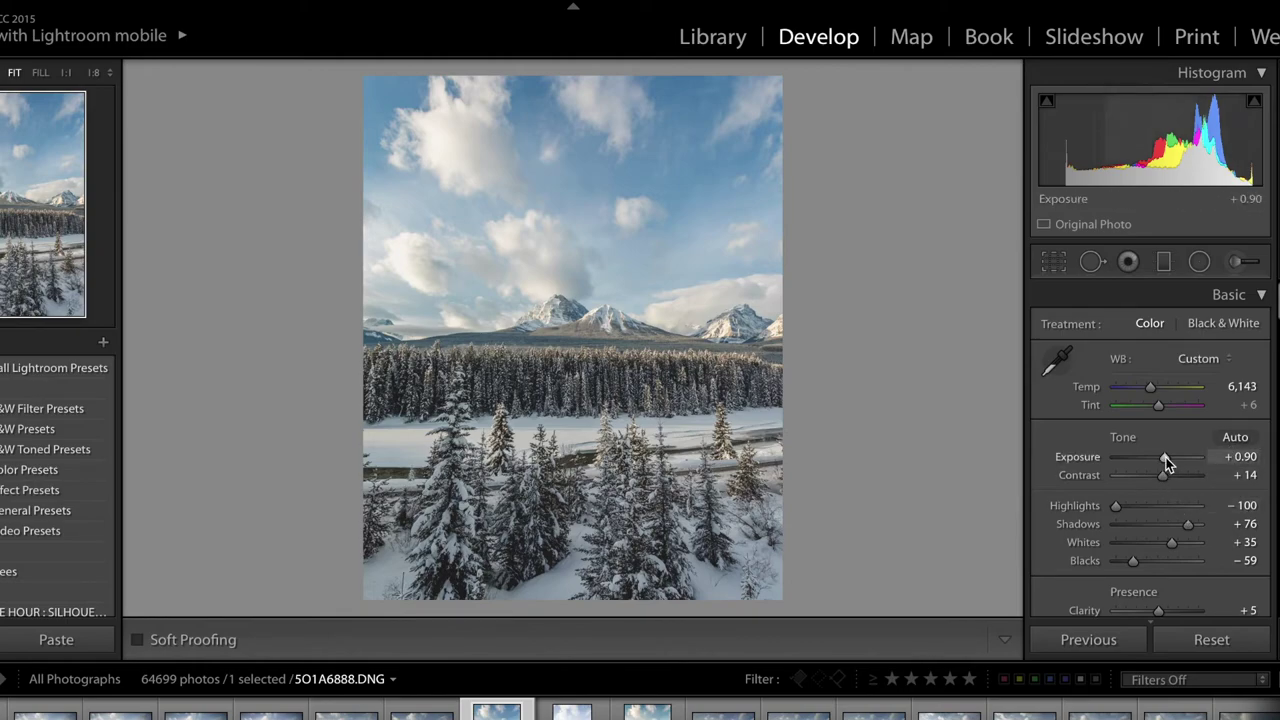
pyautogui.moveTo(1165, 456); pyautogui.dragTo(1167, 456)
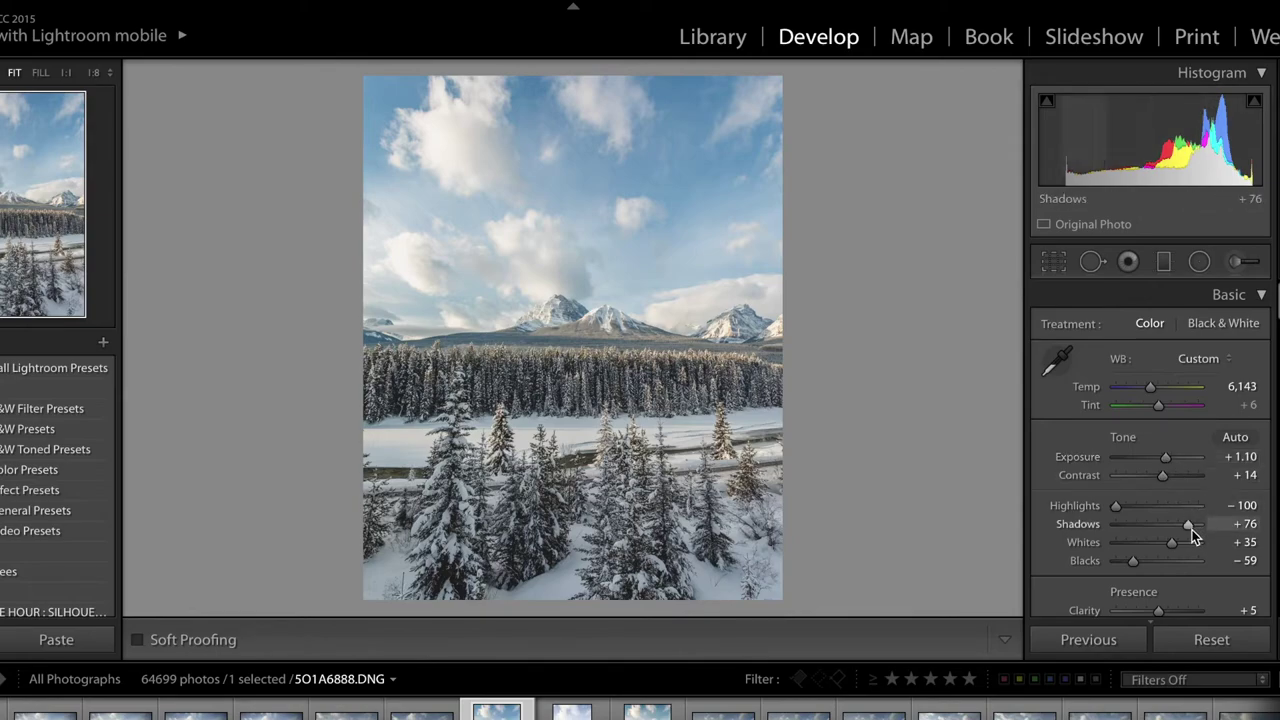
pyautogui.moveTo(1192, 525); pyautogui.dragTo(1202, 526)
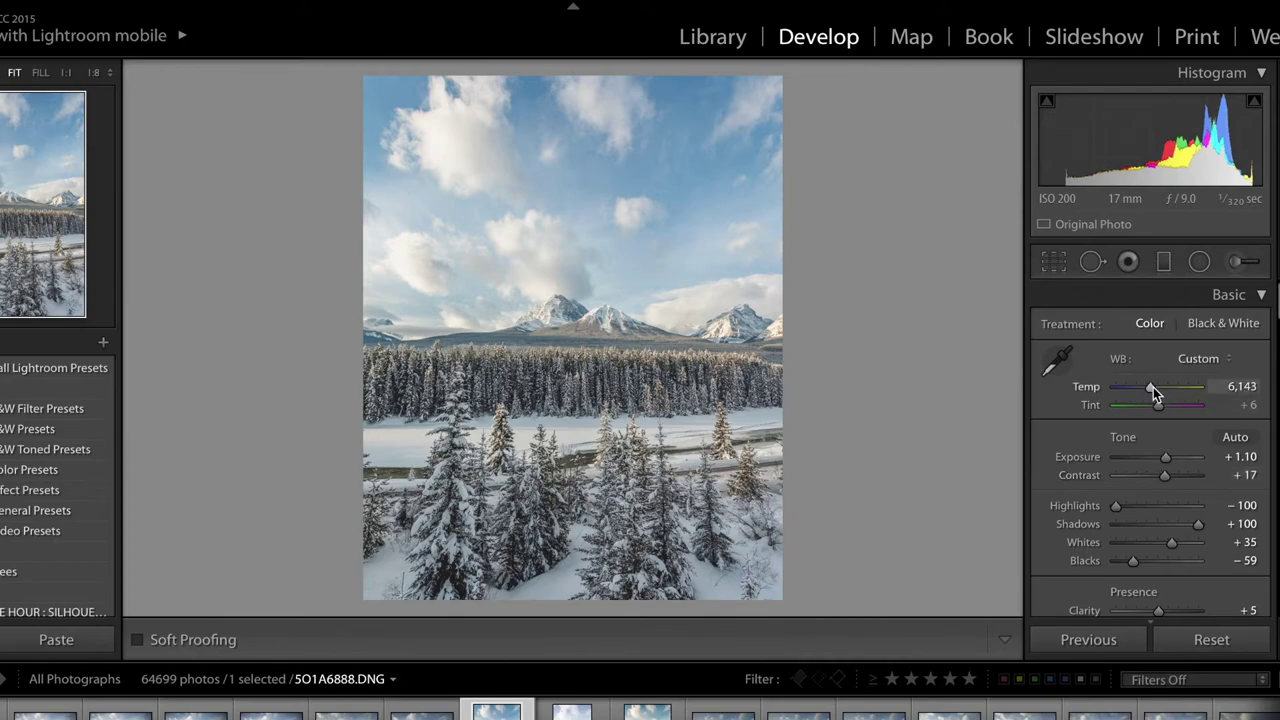
pyautogui.moveTo(1154, 387); pyautogui.dragTo(1157, 387)
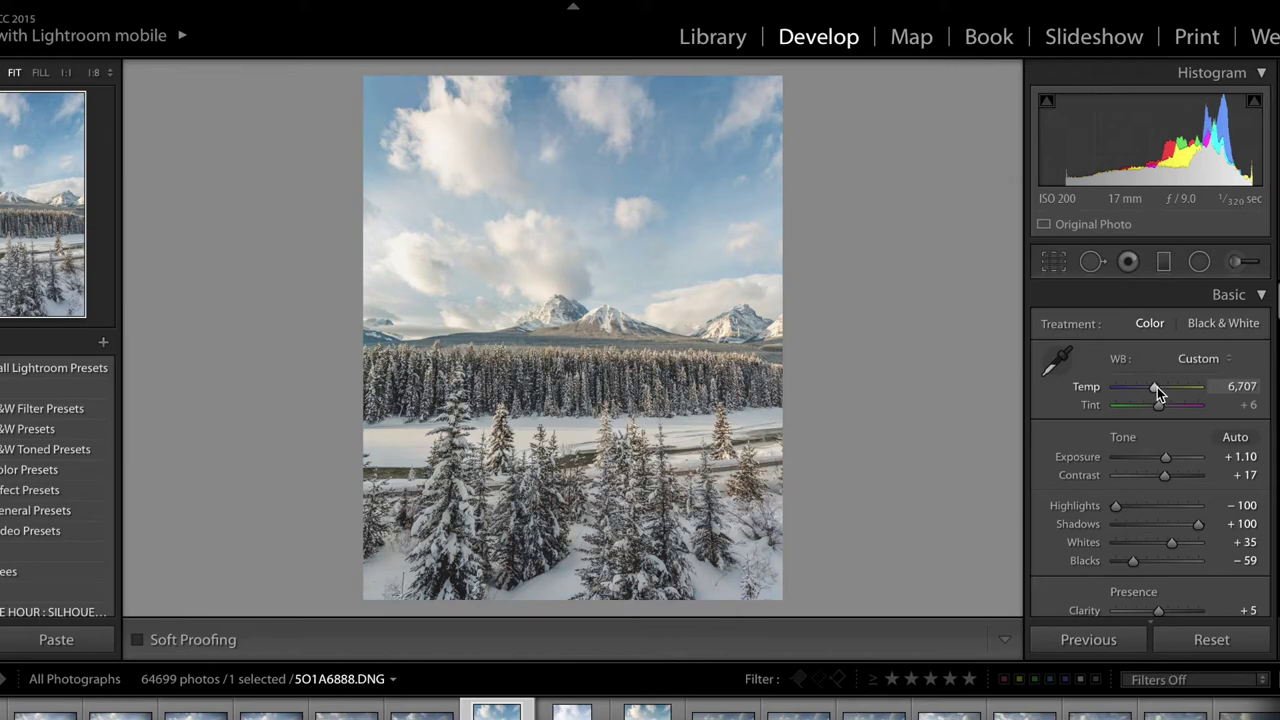
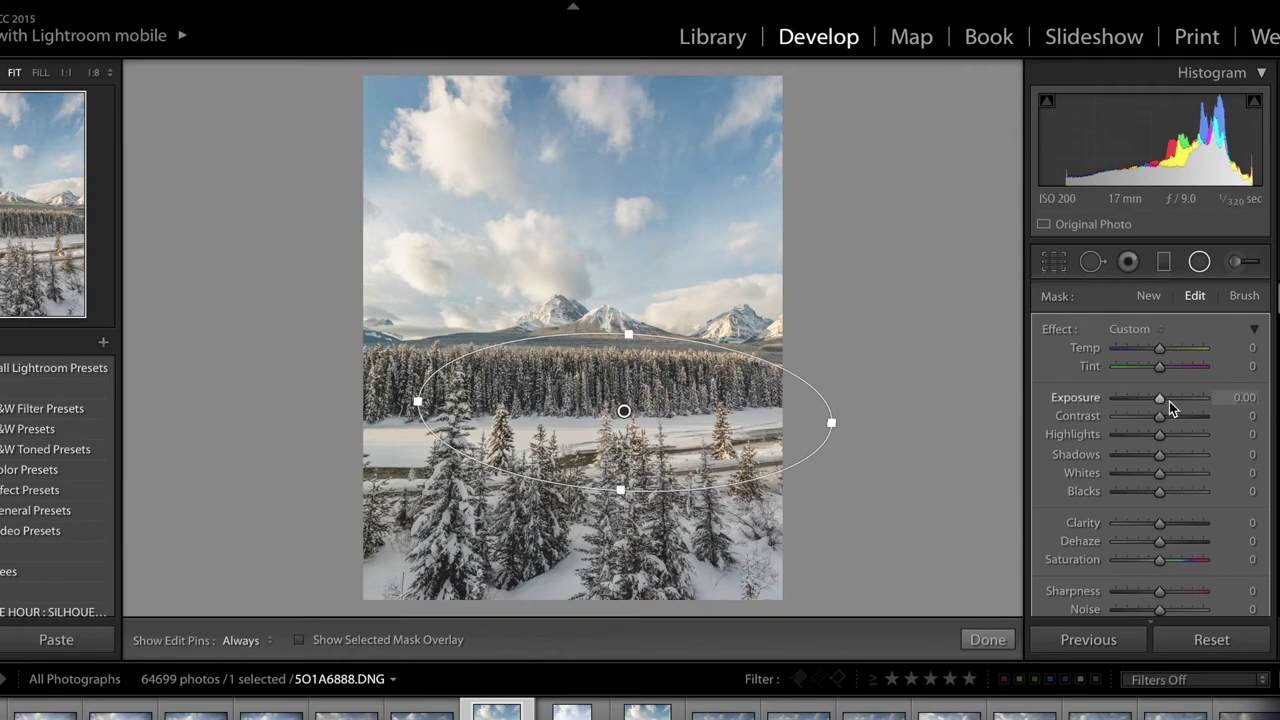
# Set the radial filter over the forest and river to Exposure 0.46, Shadows 14 and Temp 8
pyautogui.moveTo(1162, 398); pyautogui.dragTo(1170, 401)
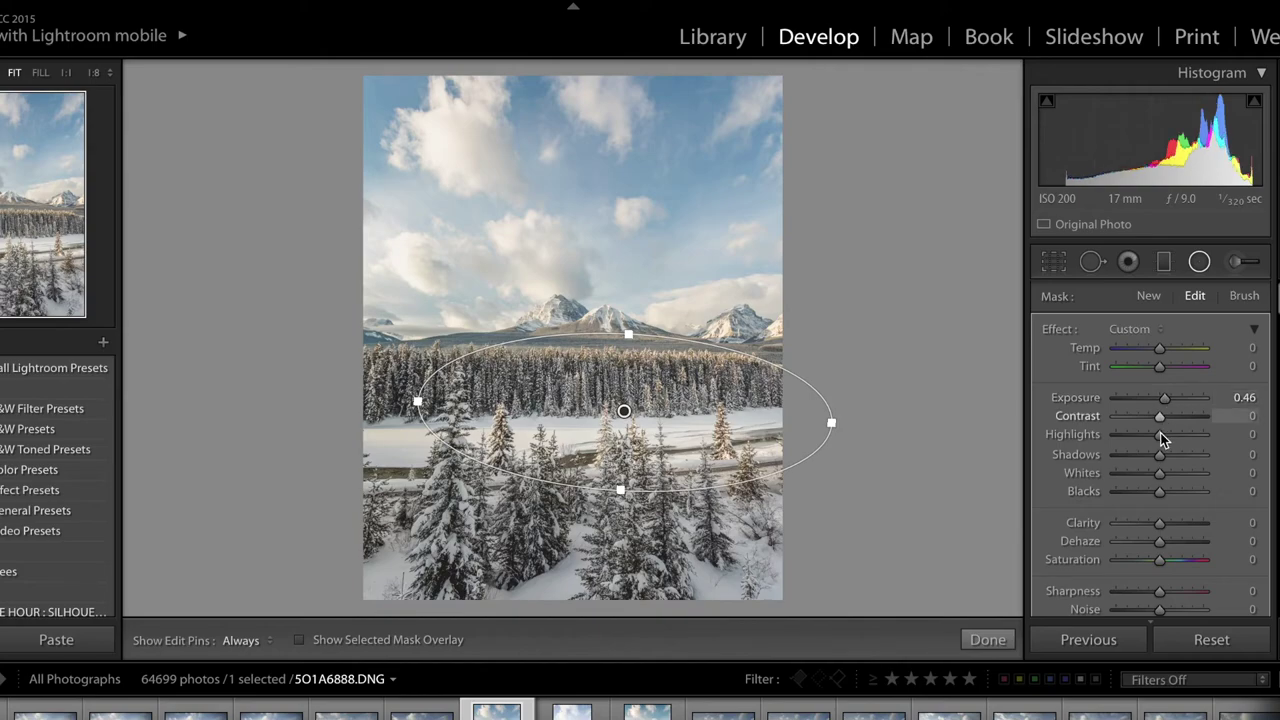
pyautogui.moveTo(1162, 455); pyautogui.dragTo(1168, 457)
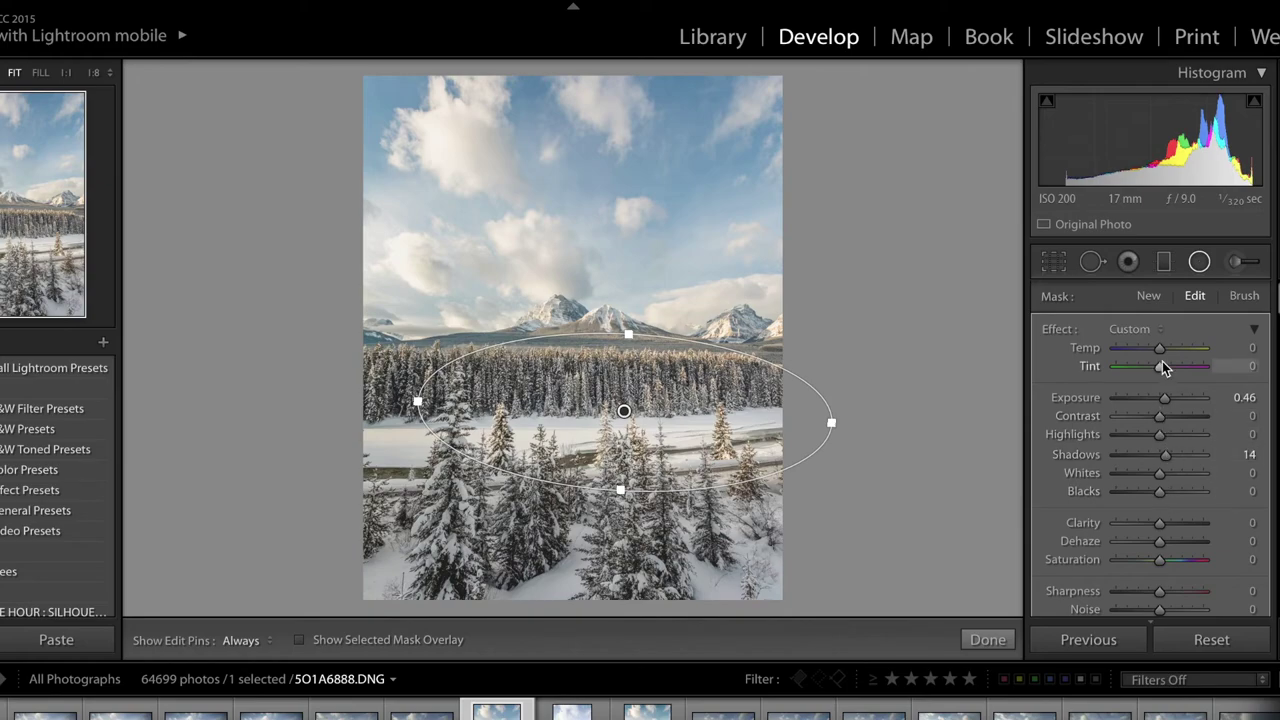
pyautogui.moveTo(1162, 357); pyautogui.dragTo(1166, 350)
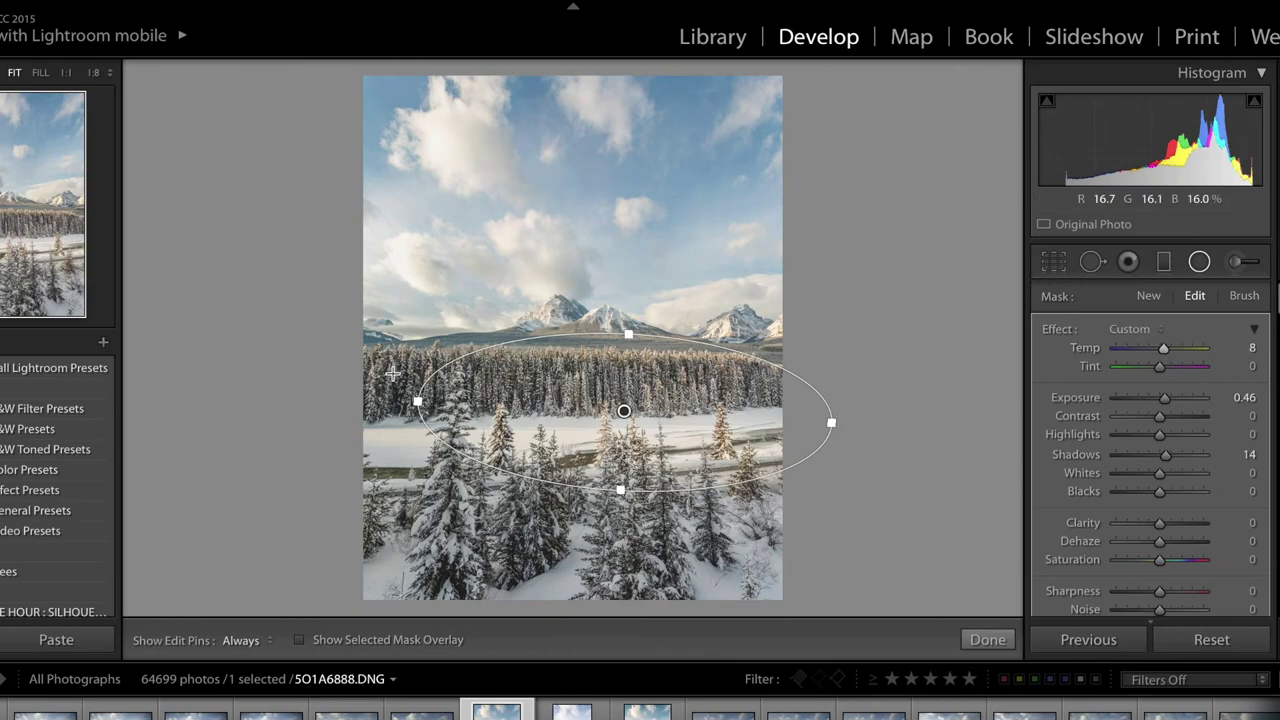
# Widen the radial filter's ellipse slightly, shift it a little to the left, and close the filter
pyautogui.moveTo(417, 404); pyautogui.dragTo(402, 401)
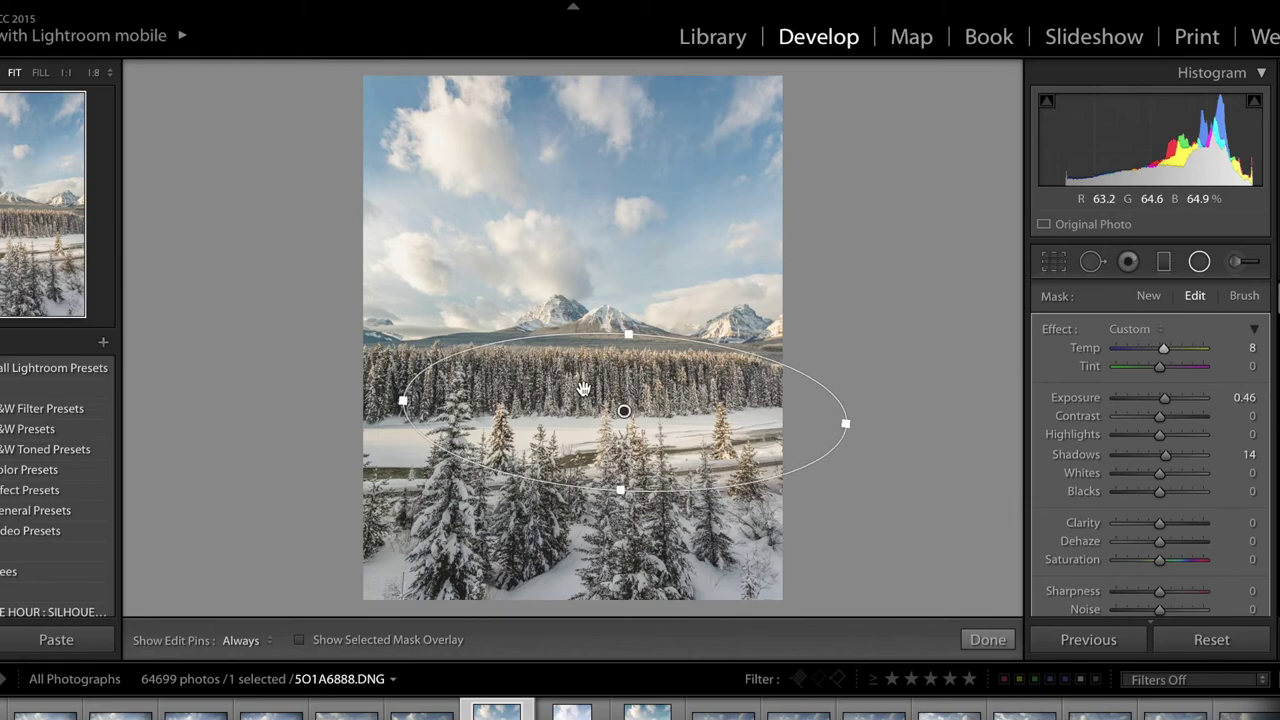
pyautogui.moveTo(625, 410); pyautogui.dragTo(617, 408)
pyautogui.press('Return')
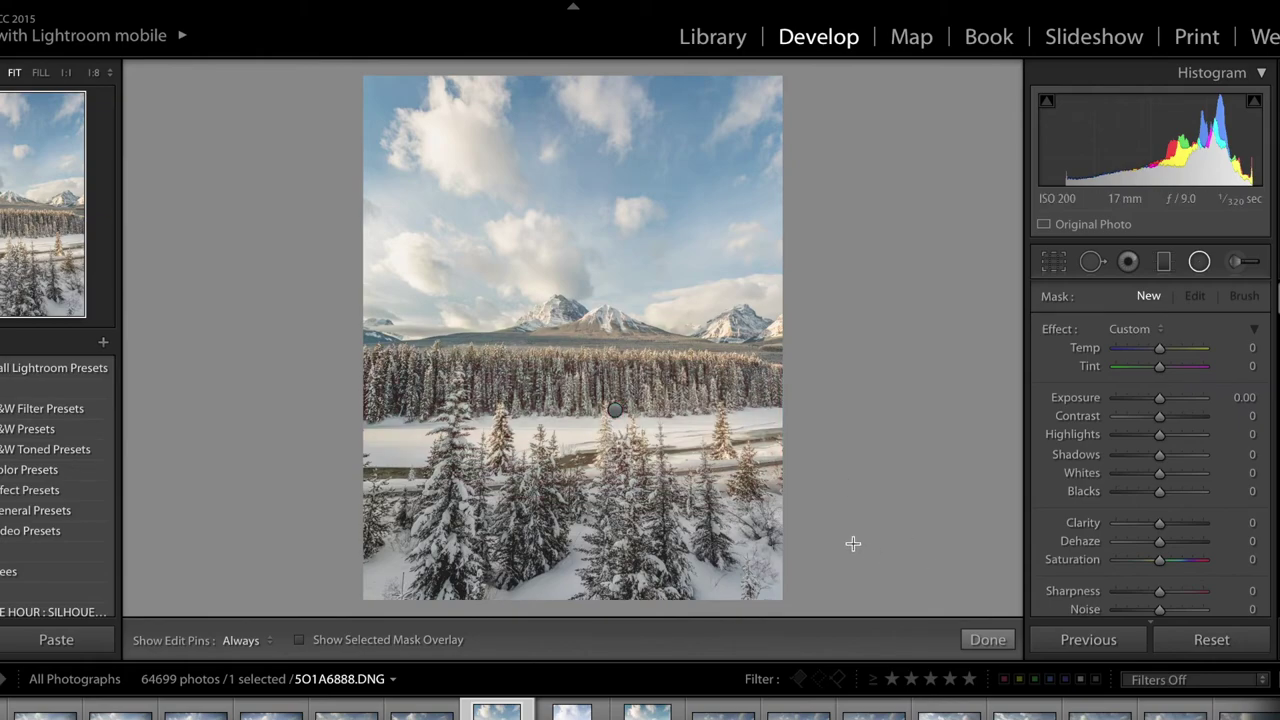
pyautogui.hotkey('shift', 'm')
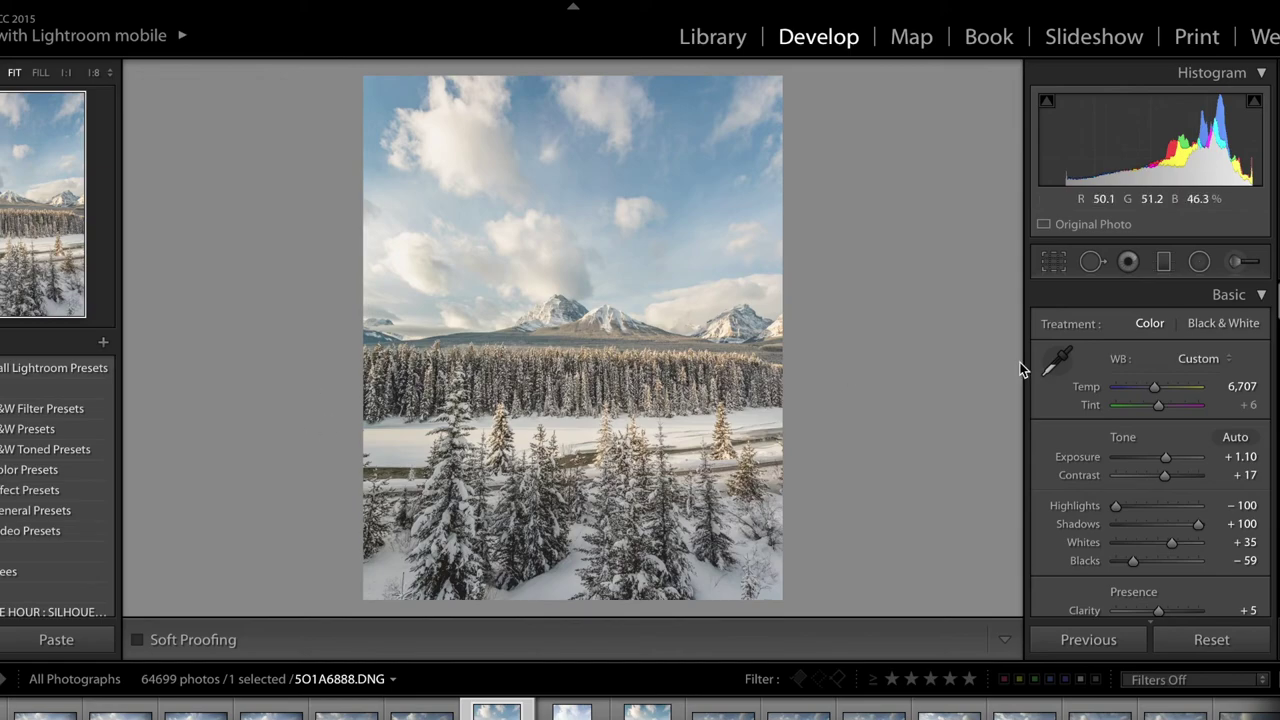
# Reopen the radial filter over the forest, raise its Shadows to 25 and Exposure to 0.75, and close it
pyautogui.click(1165, 264)
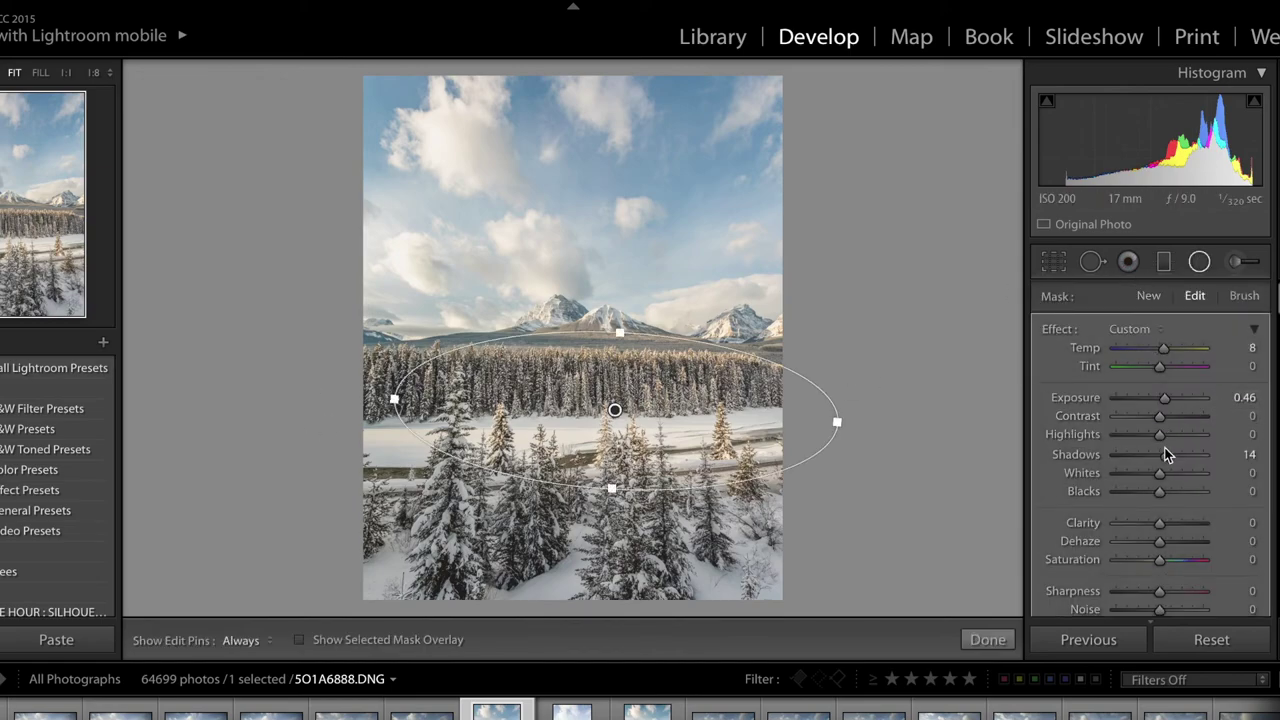
pyautogui.moveTo(1165, 457); pyautogui.dragTo(1171, 456)
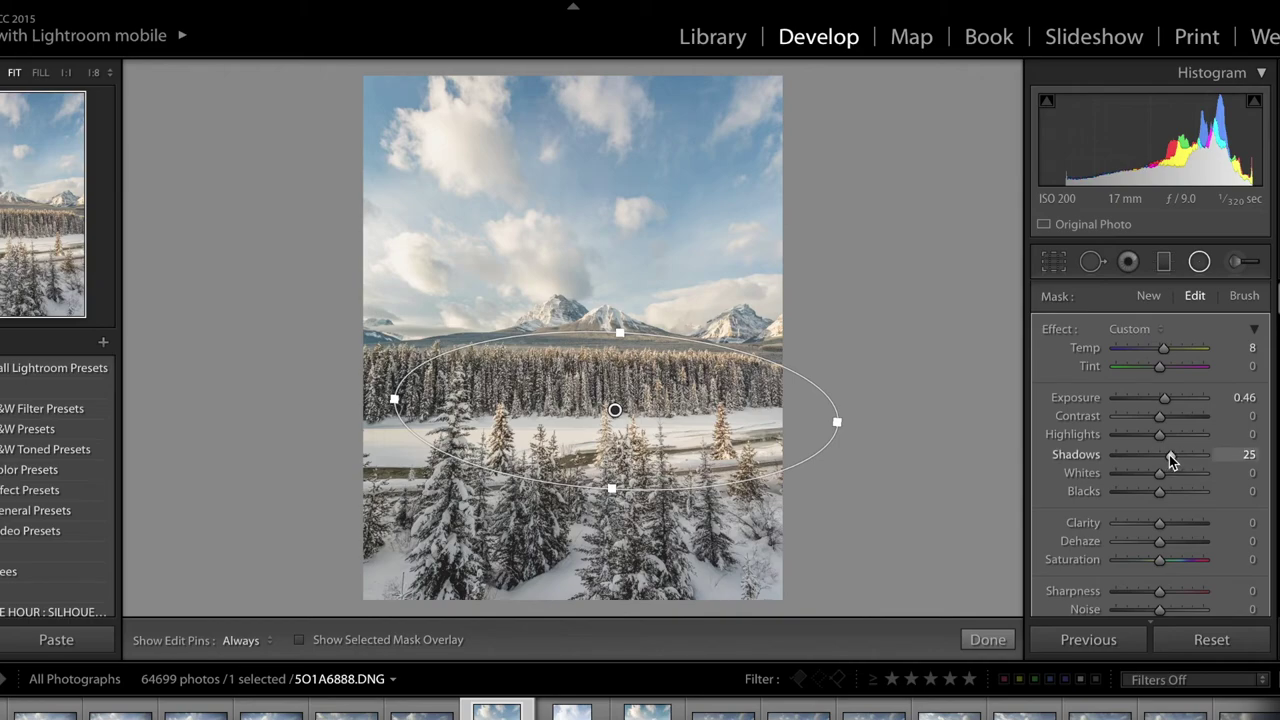
pyautogui.moveTo(1165, 400); pyautogui.dragTo(1170, 402)
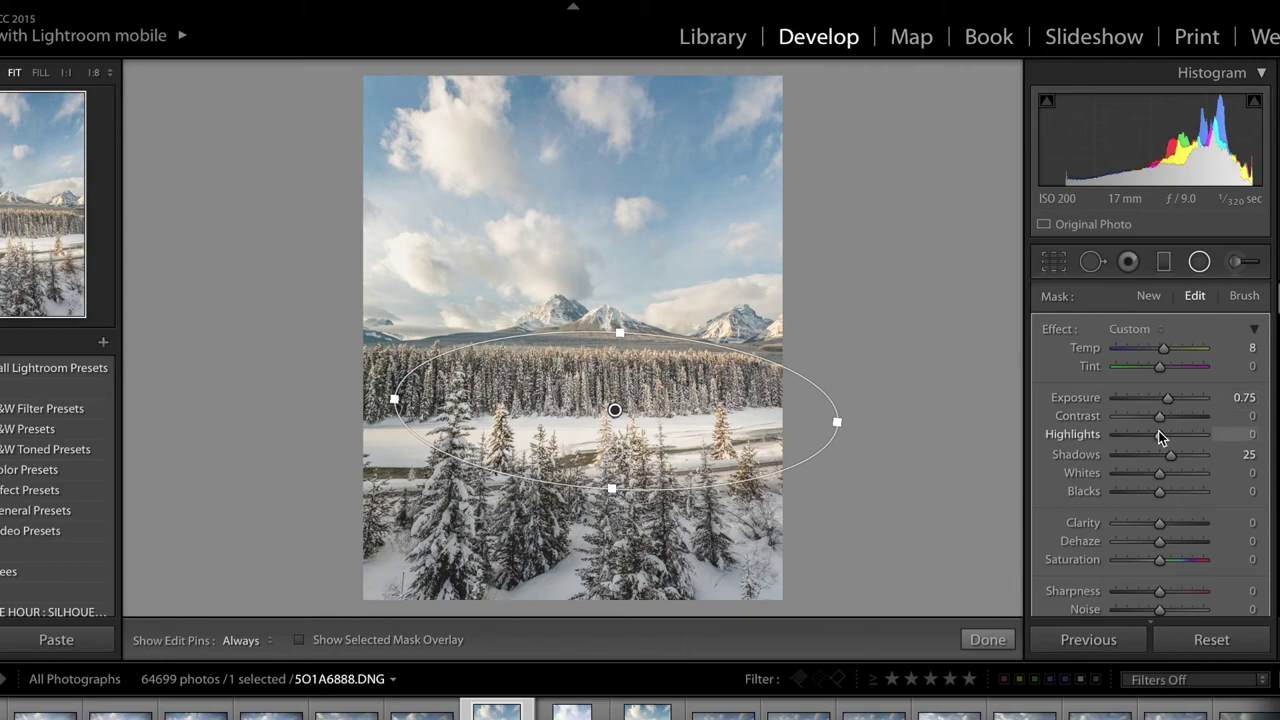
pyautogui.moveTo(1158, 431); pyautogui.dragTo(1162, 419)
pyautogui.hotkey('shift', 'm')
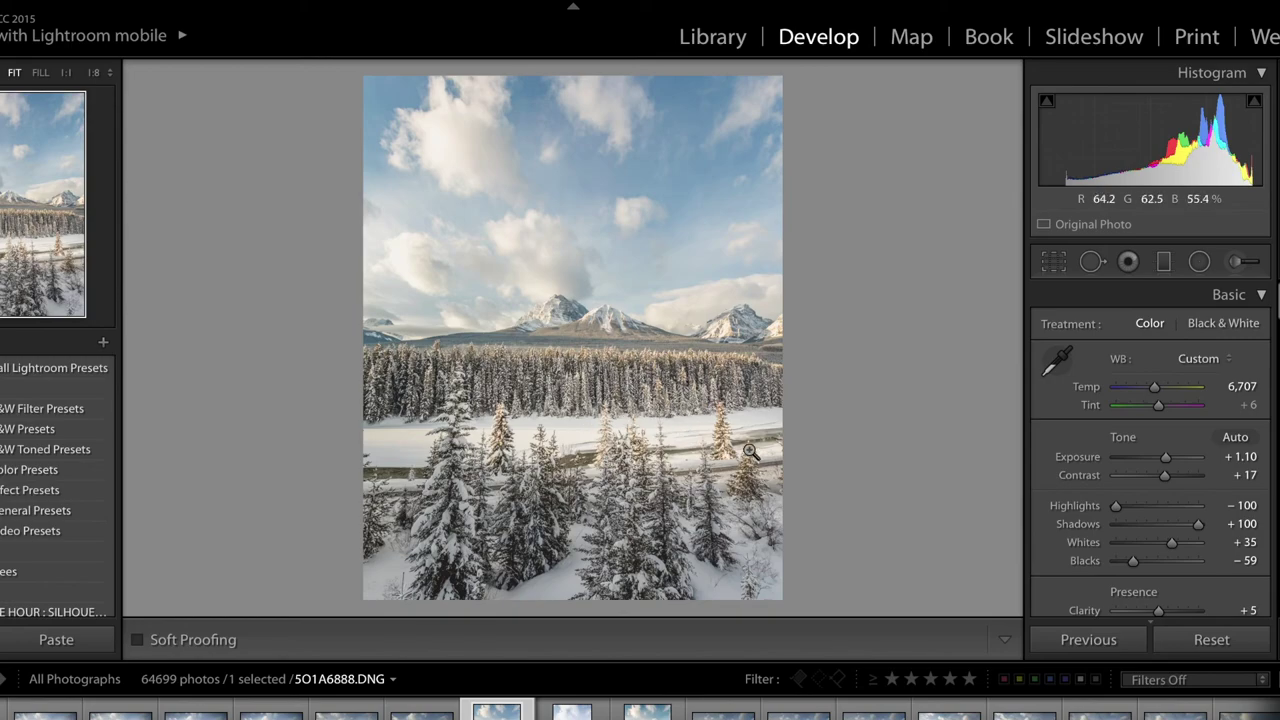
# Compare the edited mountain photo with its unedited Before version several times and review the applied develop settings
pyautogui.scroll(-15, 1154, 498)
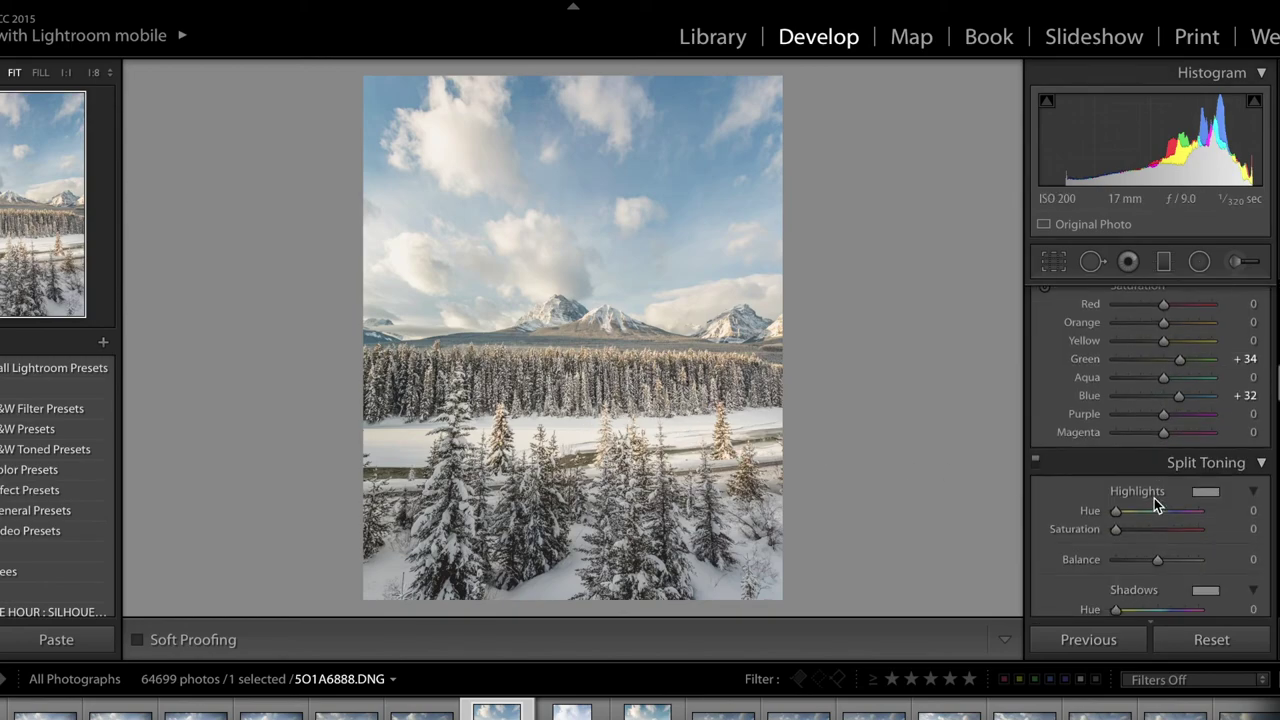
pyautogui.scroll(-10, 1154, 503)
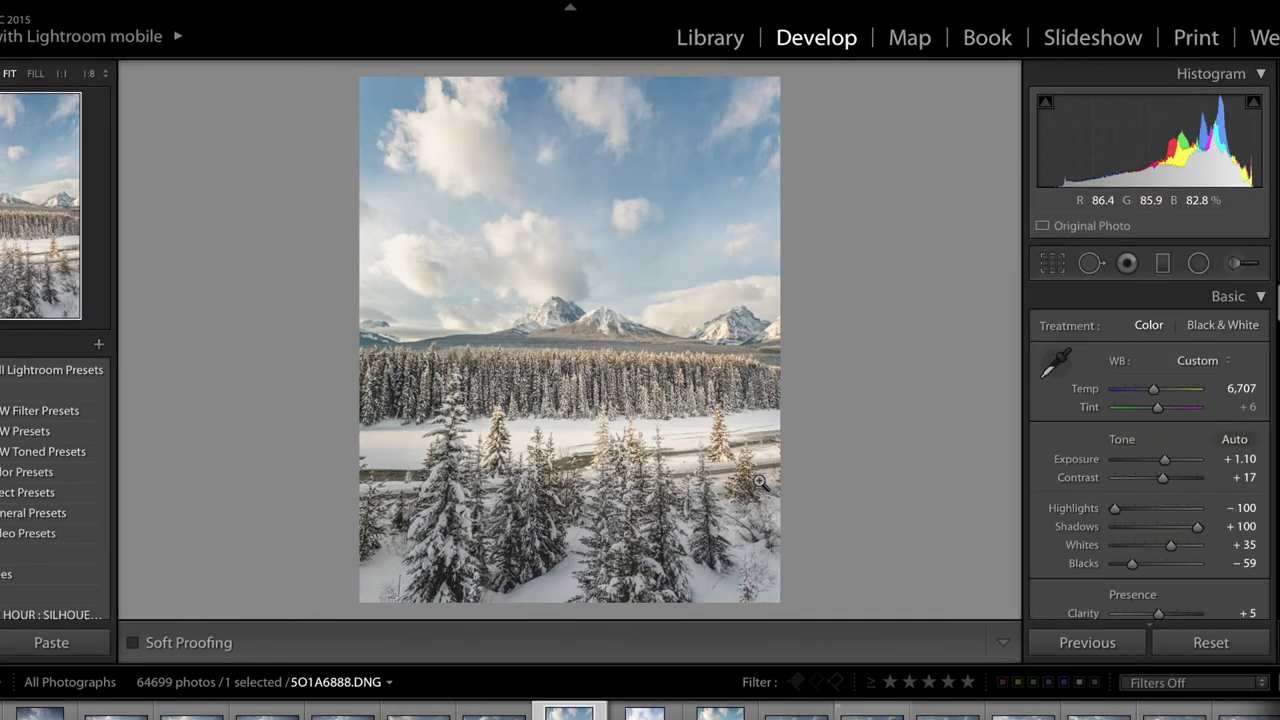
pyautogui.press('\\')
pyautogui.press('\\')
pyautogui.press('\\')
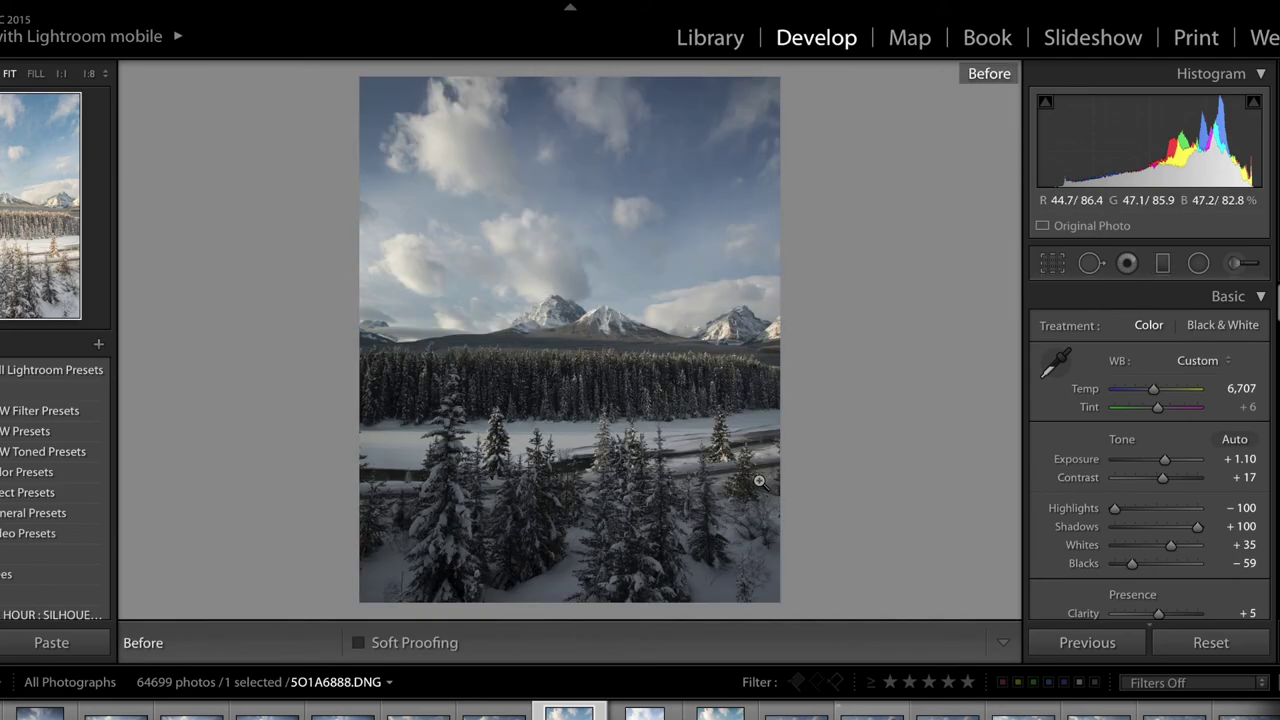
pyautogui.press('\\')
pyautogui.press('\\')
pyautogui.press('\\')
pyautogui.press('\\')
pyautogui.press('\\')
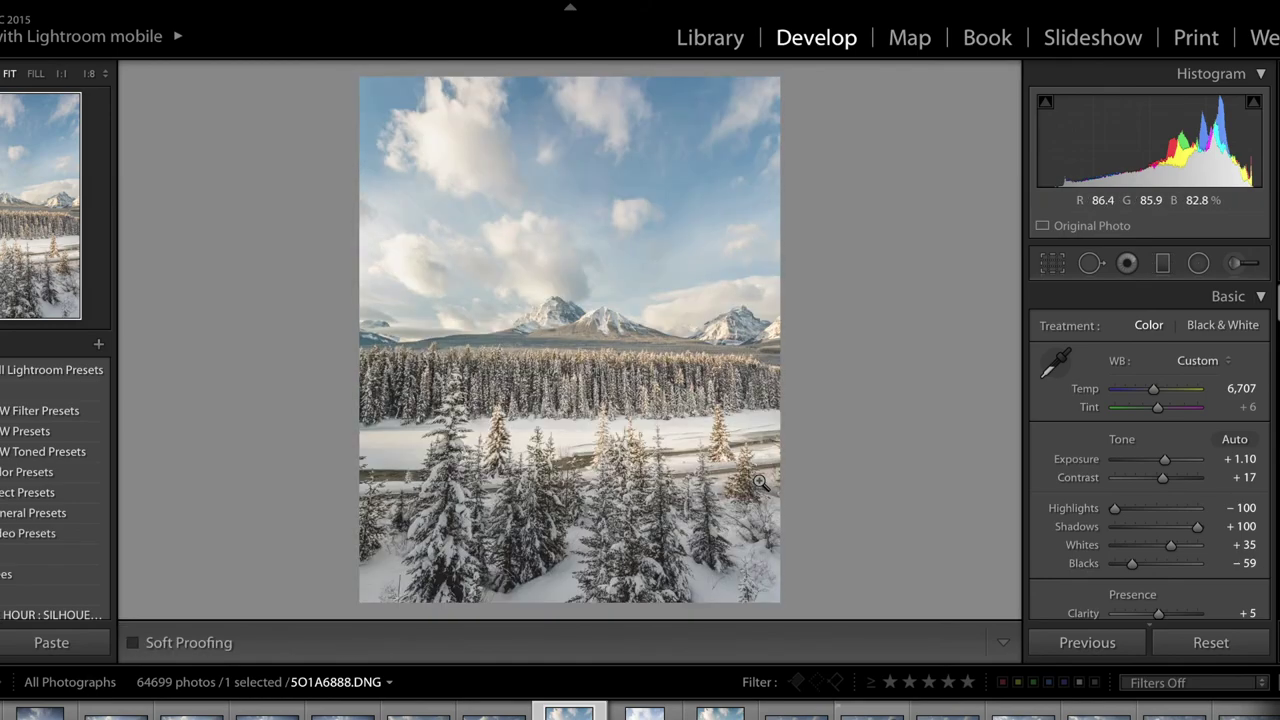
pyautogui.press('\\')
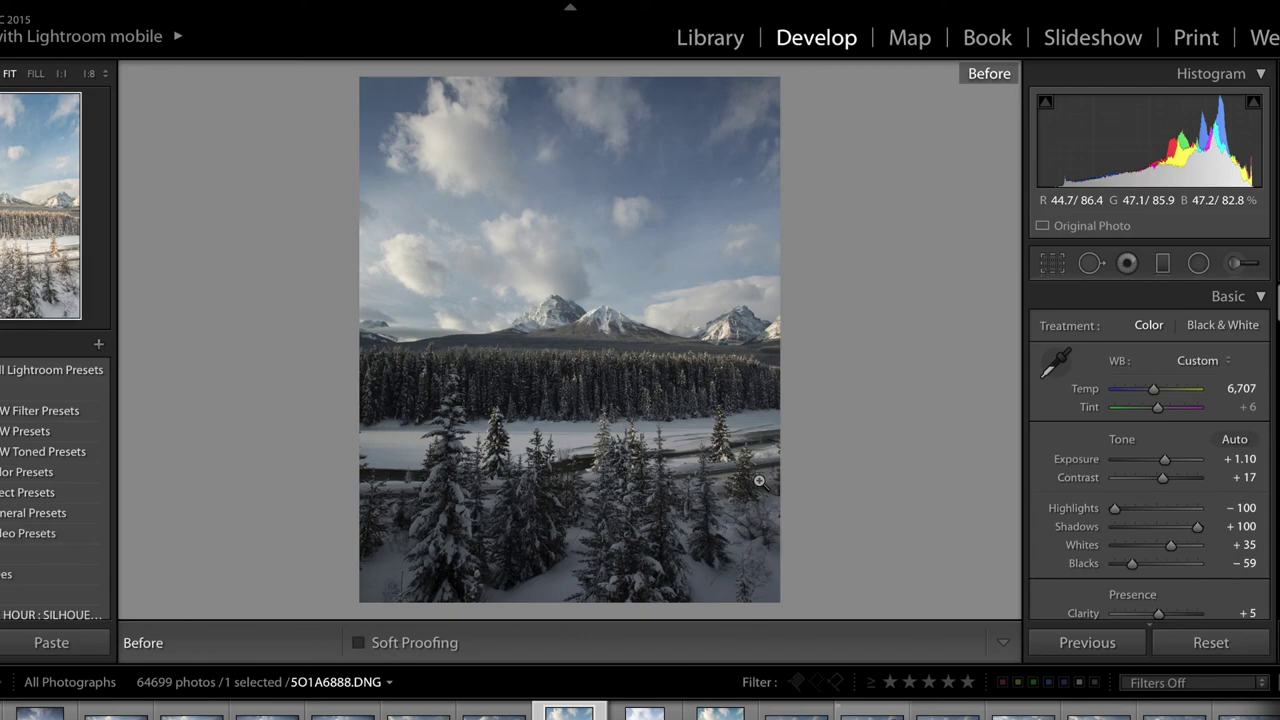
pyautogui.press('\\')
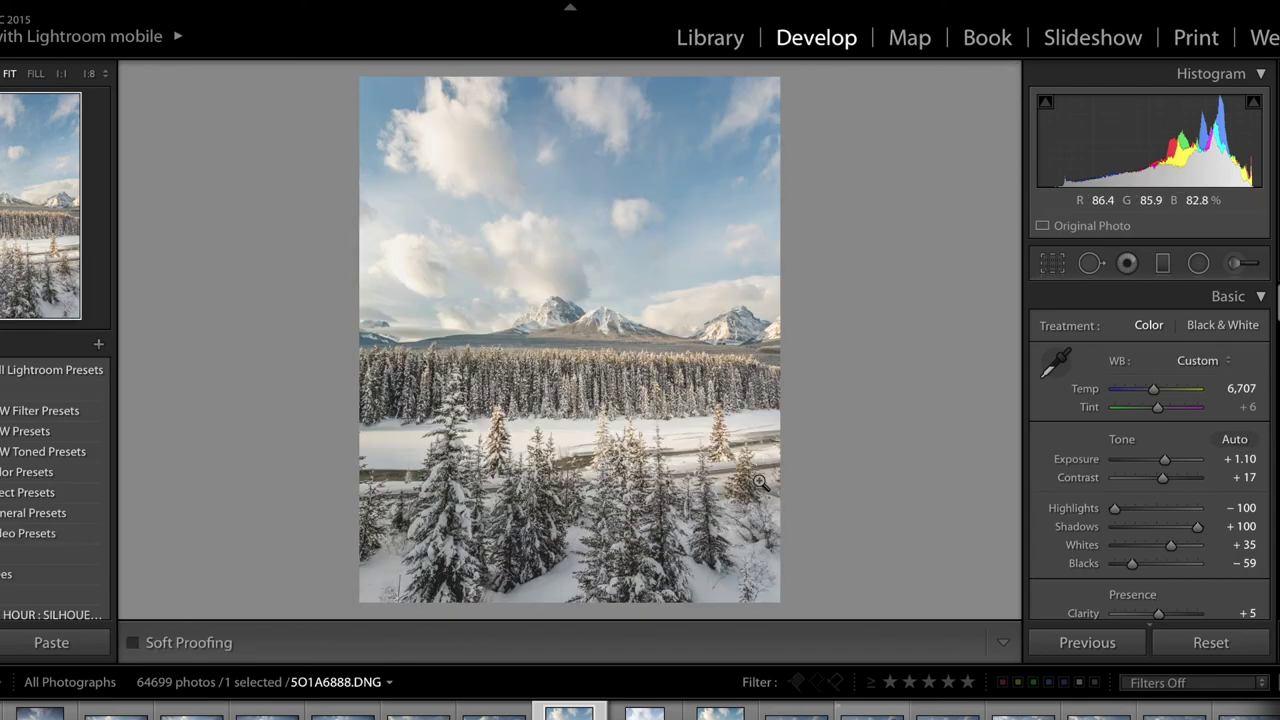
pyautogui.press('\\')
pyautogui.press('\\')
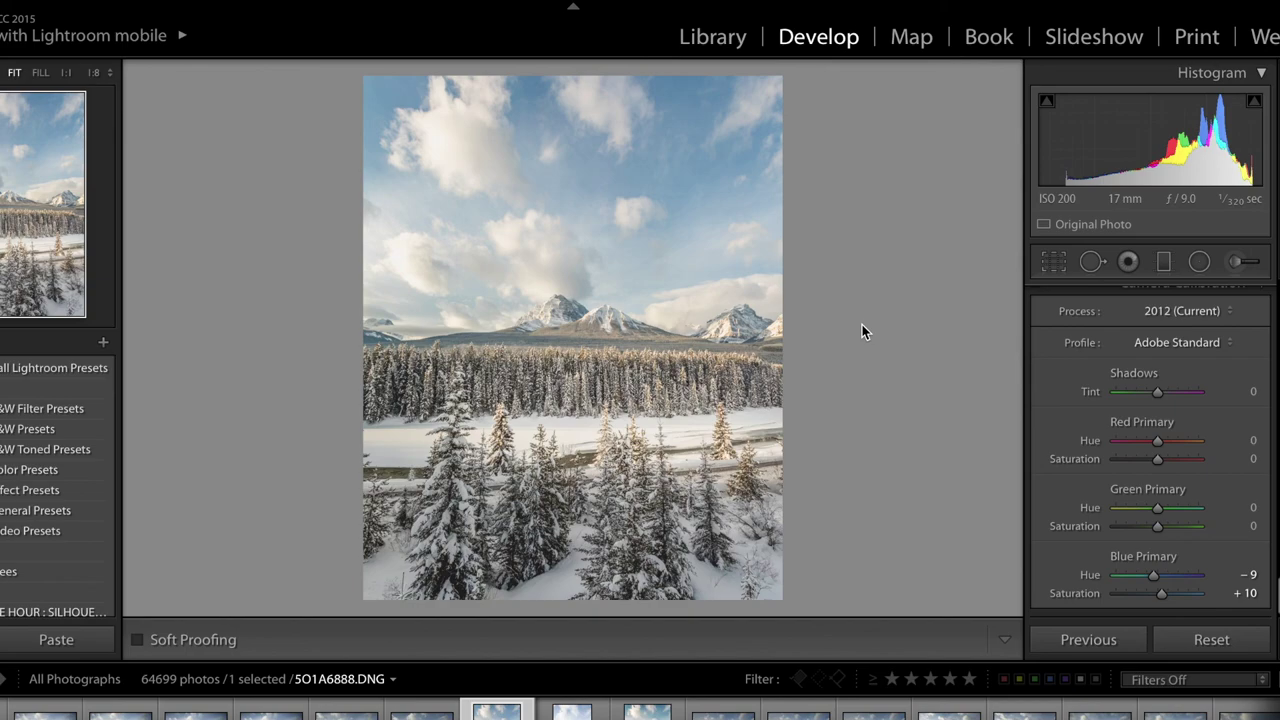
pyautogui.scroll(15, 1085, 400)
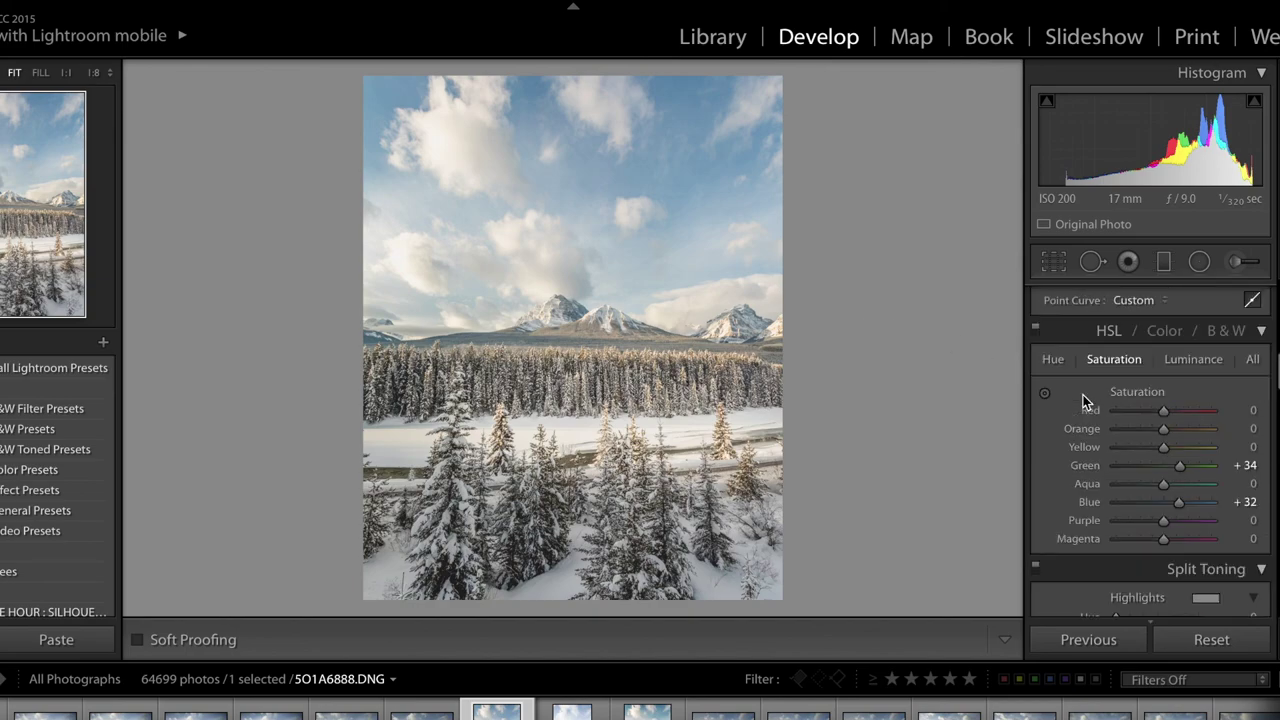